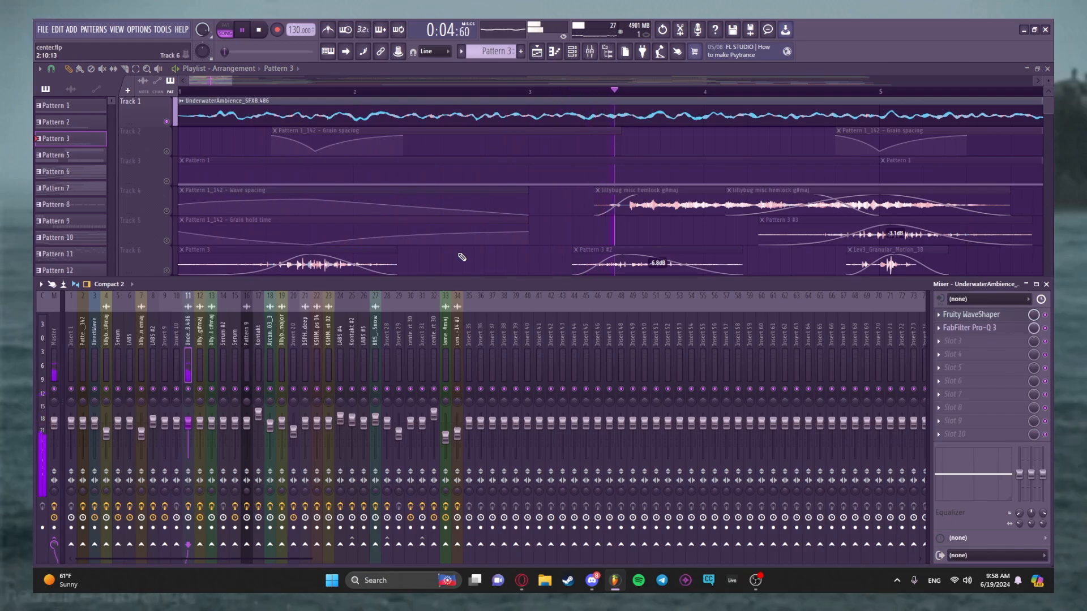
Step: Solo track 3 in the playlist and unmute tracks 2, 4 and 5 alongside it
key(F9)
right_click(168, 181)
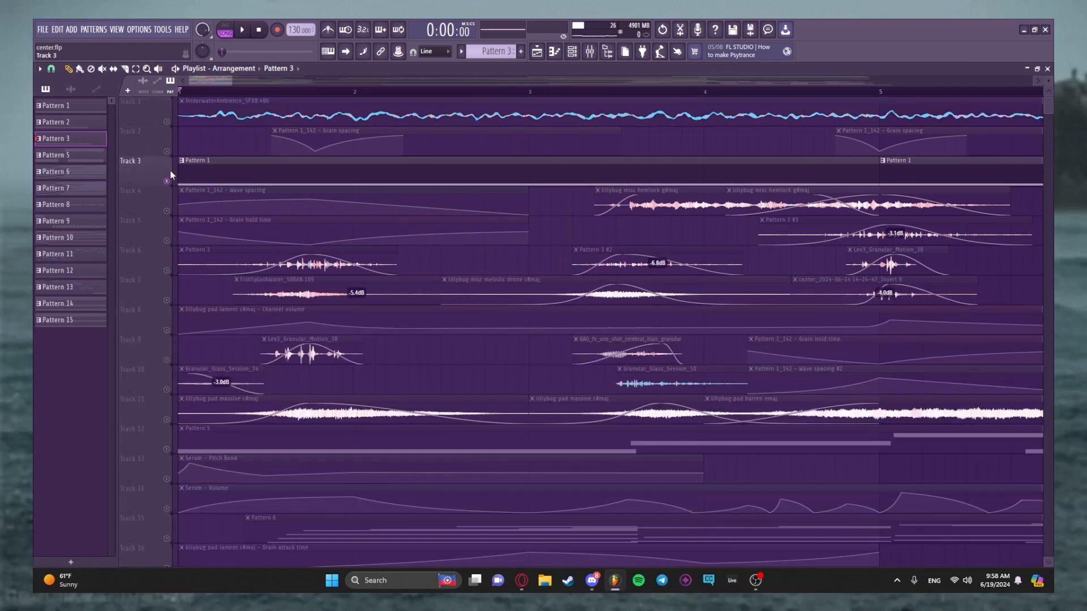
click(167, 152)
click(167, 211)
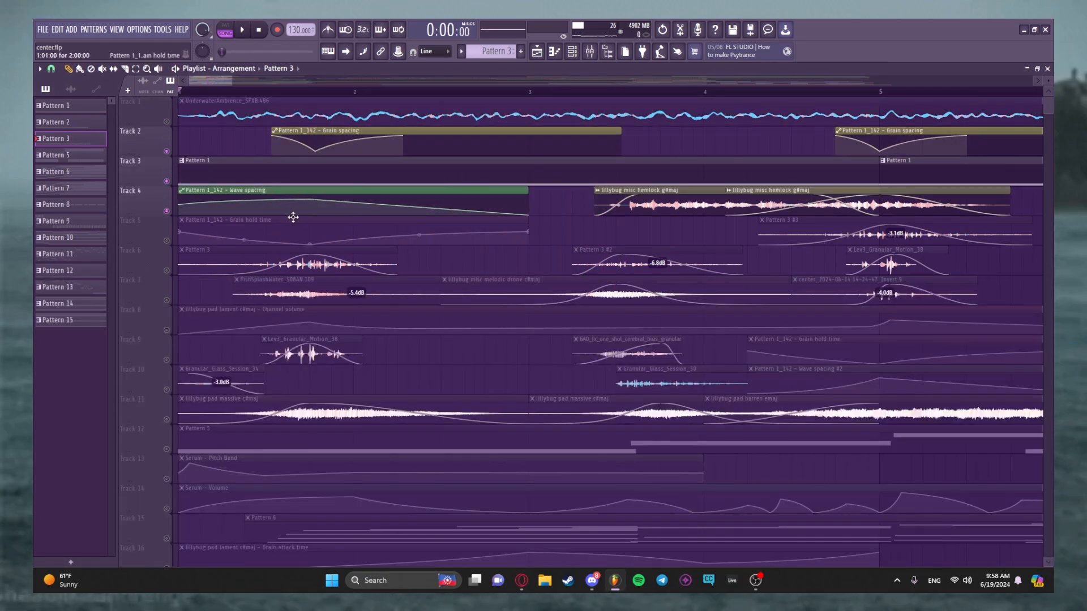
ctrl+scroll(298, 214, down, 3)
drag(563, 208, 413, 215)
ctrl+click(331, 225)
click(166, 241)
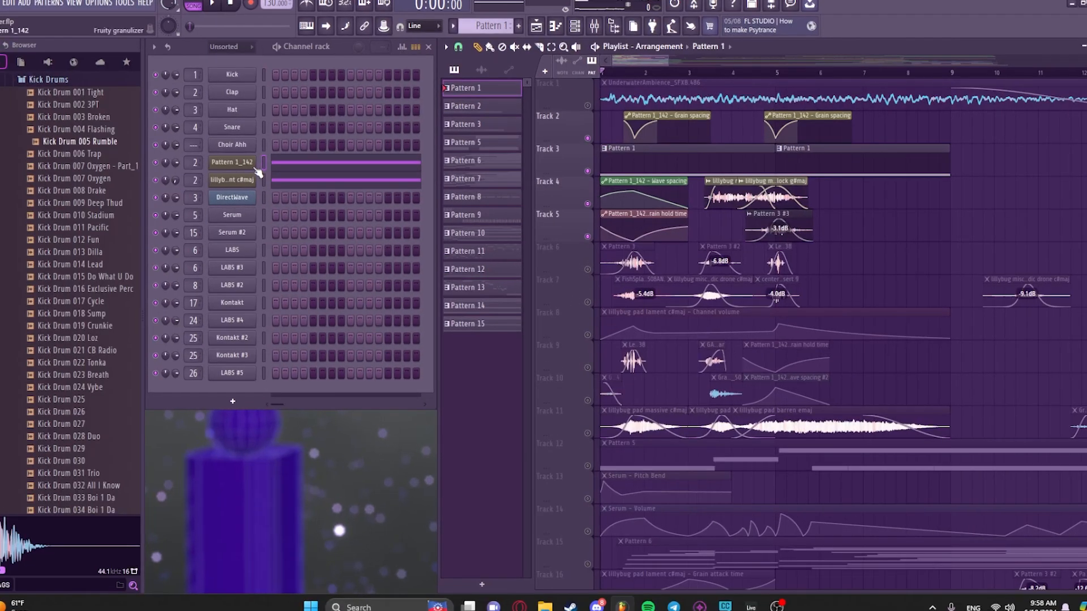
Step: Inspect the Granulizer settings and samples of the Pattern 1_142 and lillybug pad lament c#maj channels
click(232, 164)
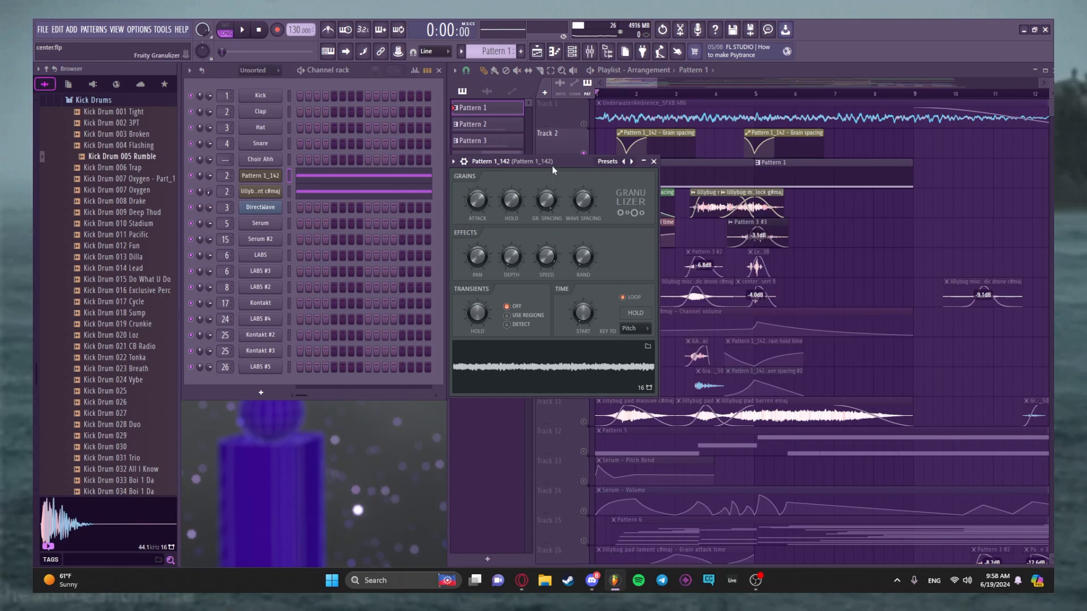
drag(553, 162, 473, 197)
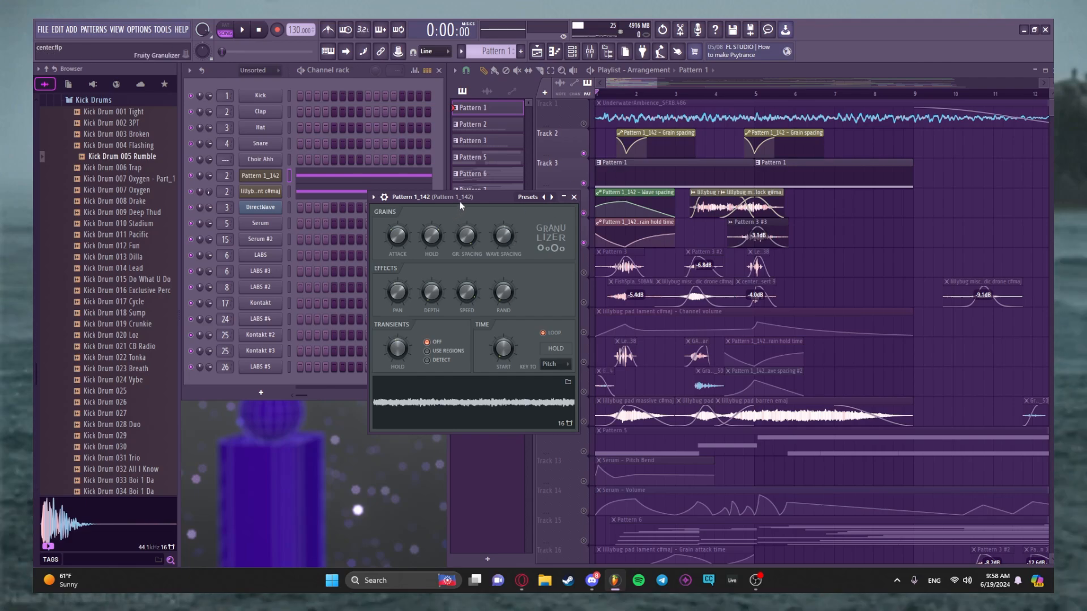
click(564, 198)
click(260, 191)
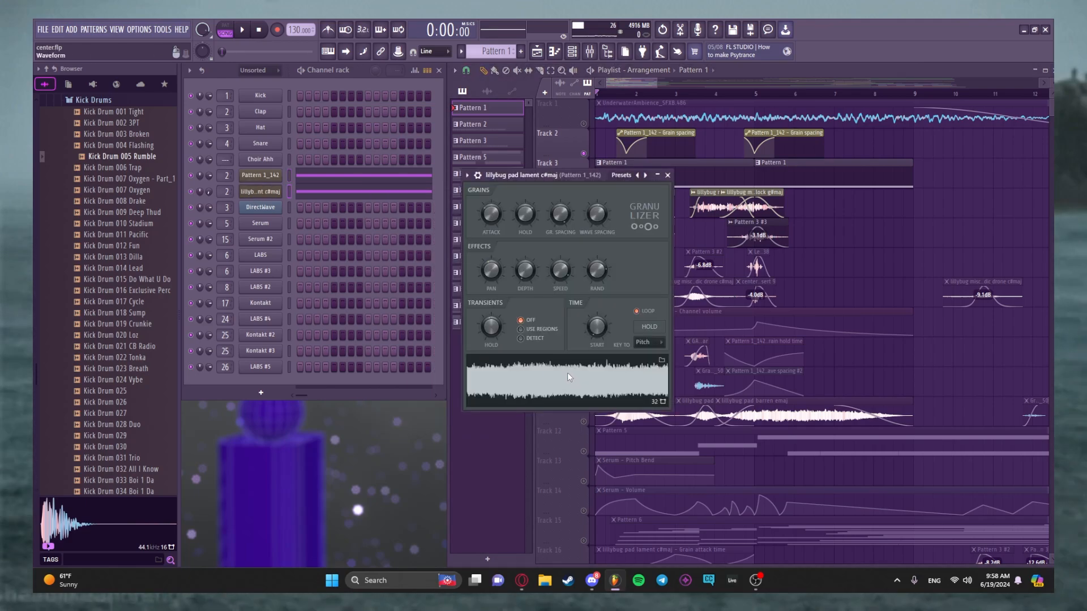
click(666, 175)
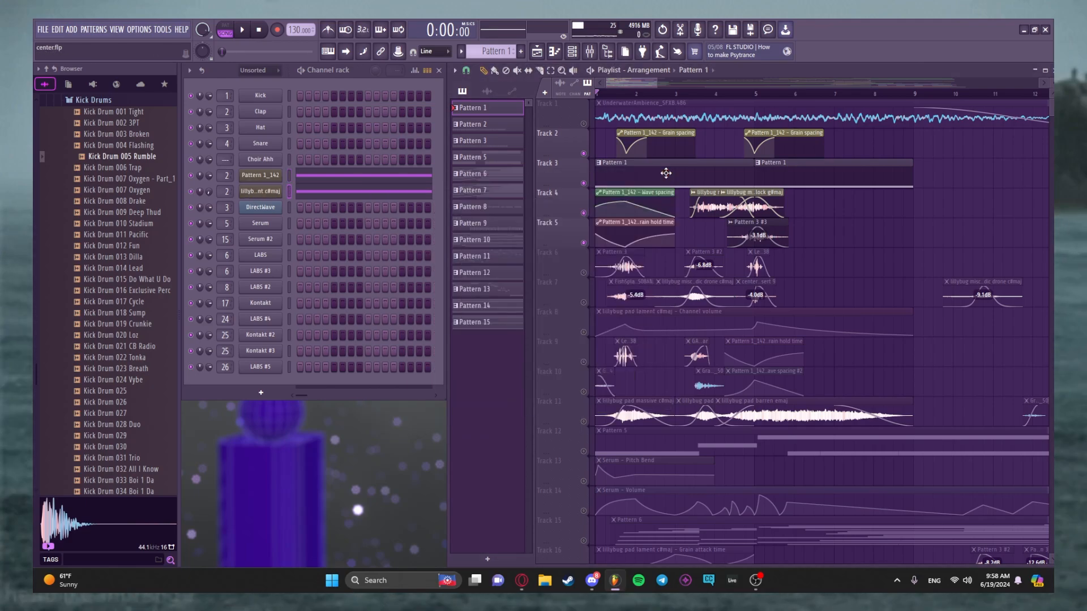
scroll(662, 85, up, 3)
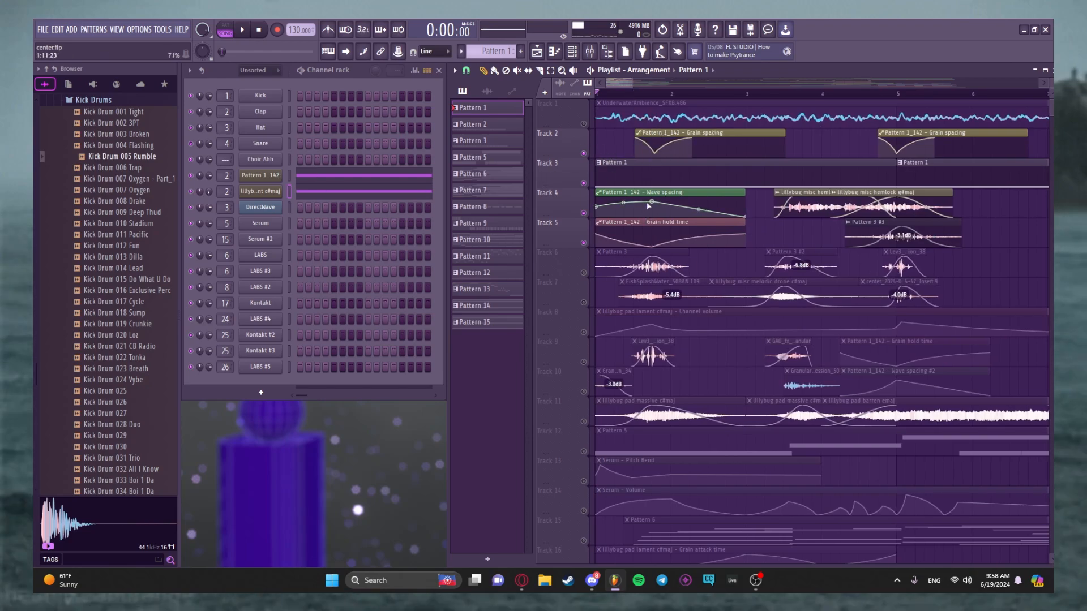
click(270, 178)
click(574, 197)
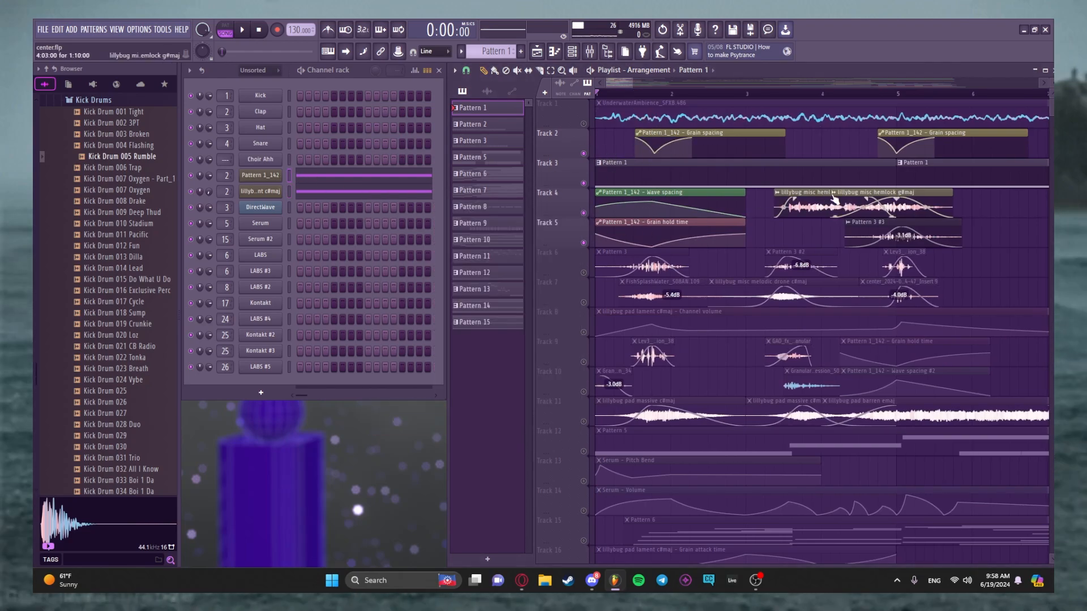
Step: Select bars 1 and 2 of the arrangement and audition the granular layers, unmuting track 8 for the second playback
drag(751, 98, 558, 106)
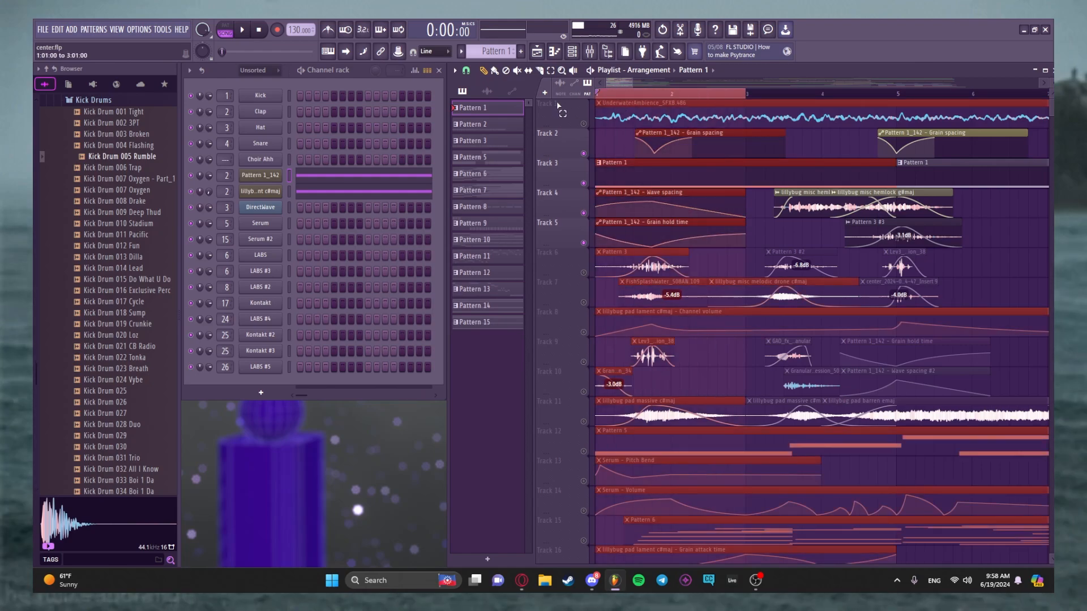
key(space)
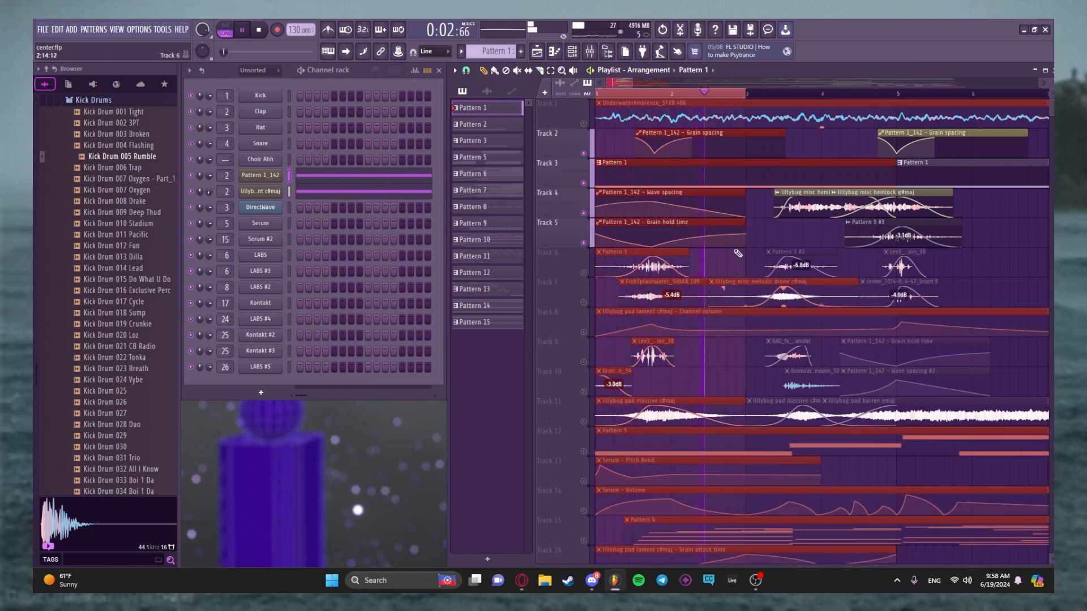
click(585, 334)
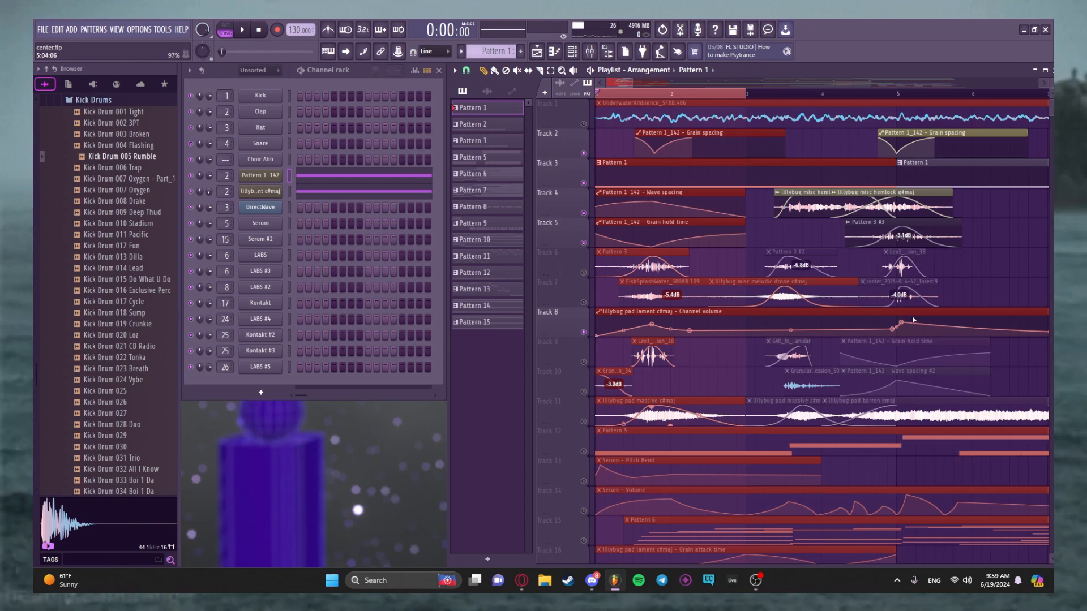
key(space)
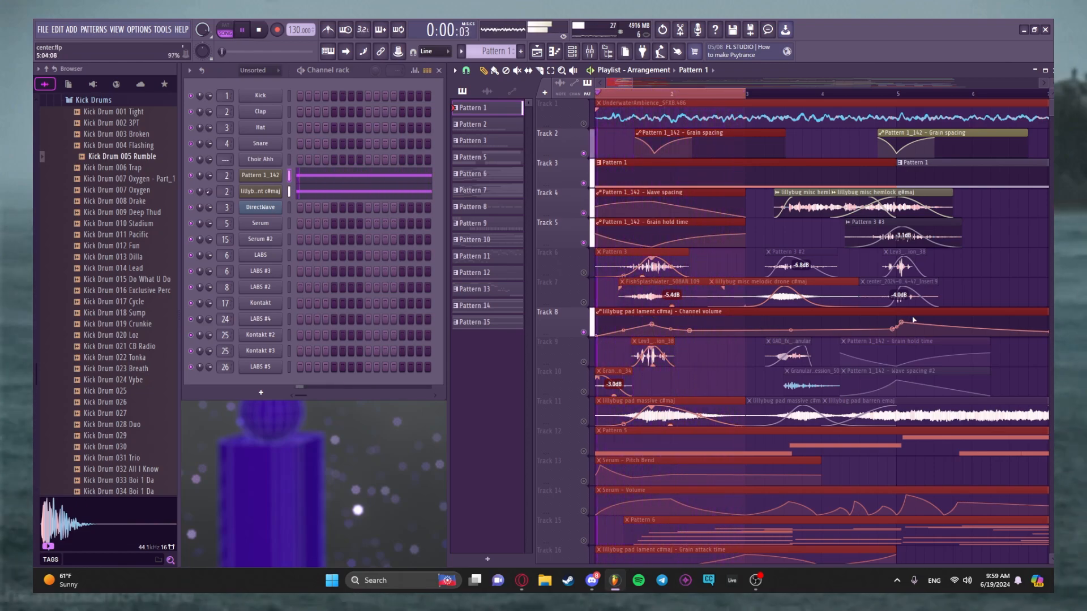
key(space)
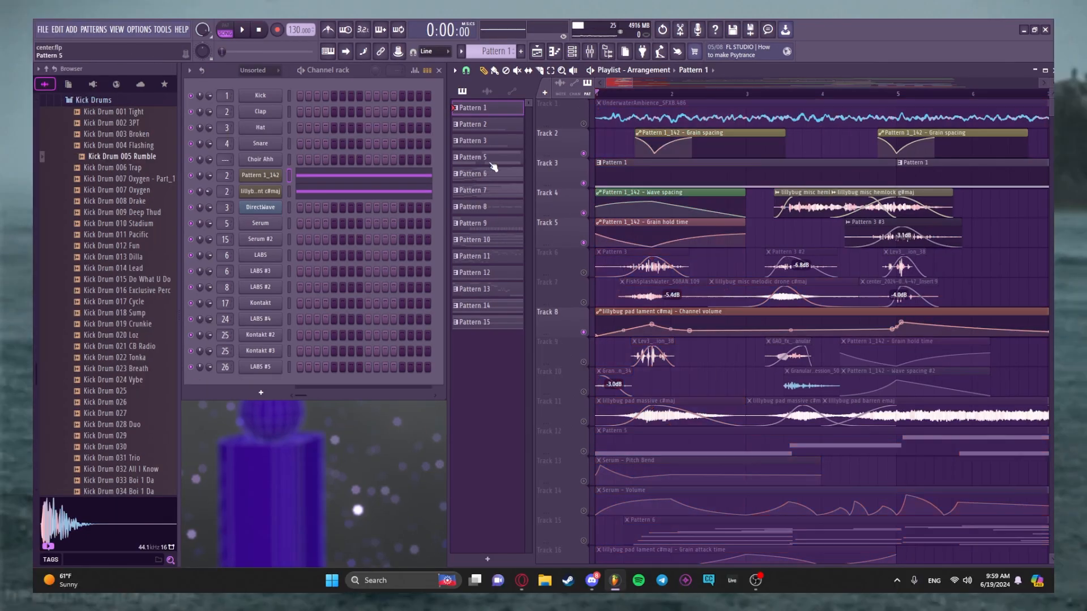
Step: Solo track 6 and open the DirectWave instrument used in Pattern 3
right_click(583, 273)
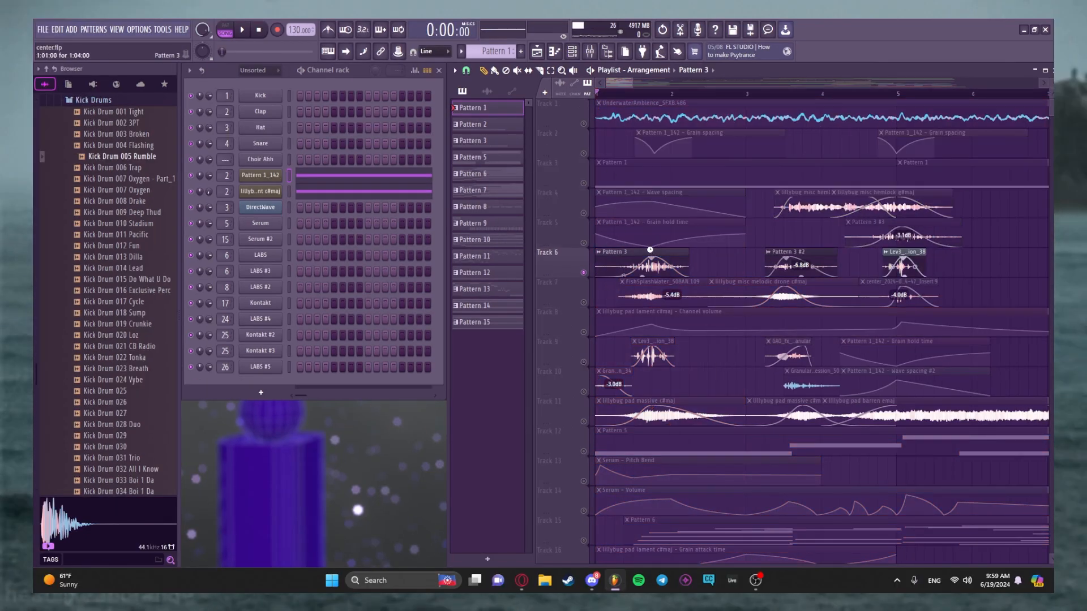
click(648, 251)
click(501, 51)
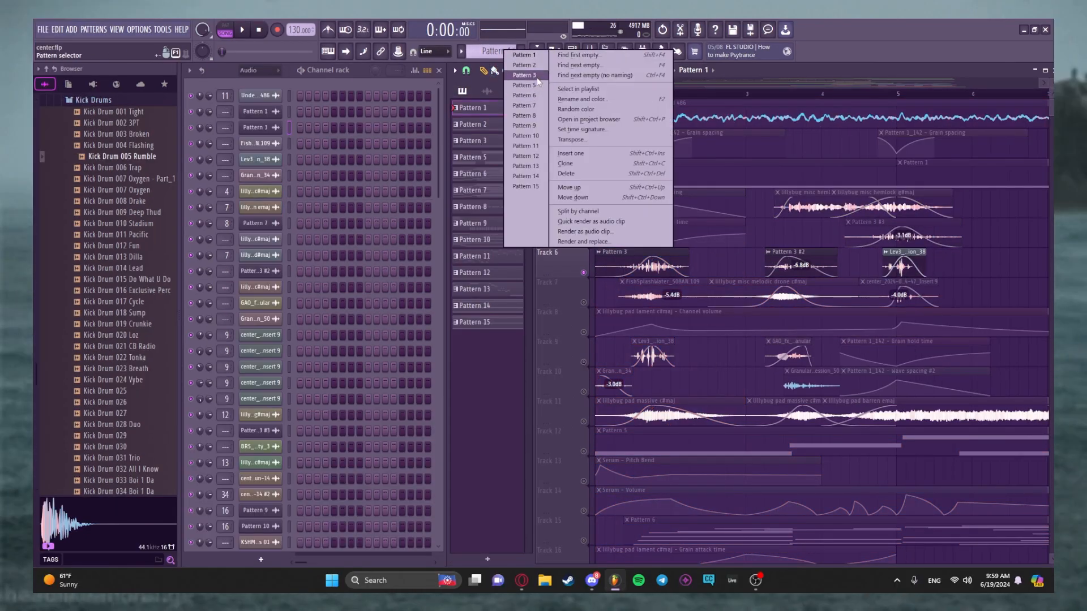
click(531, 75)
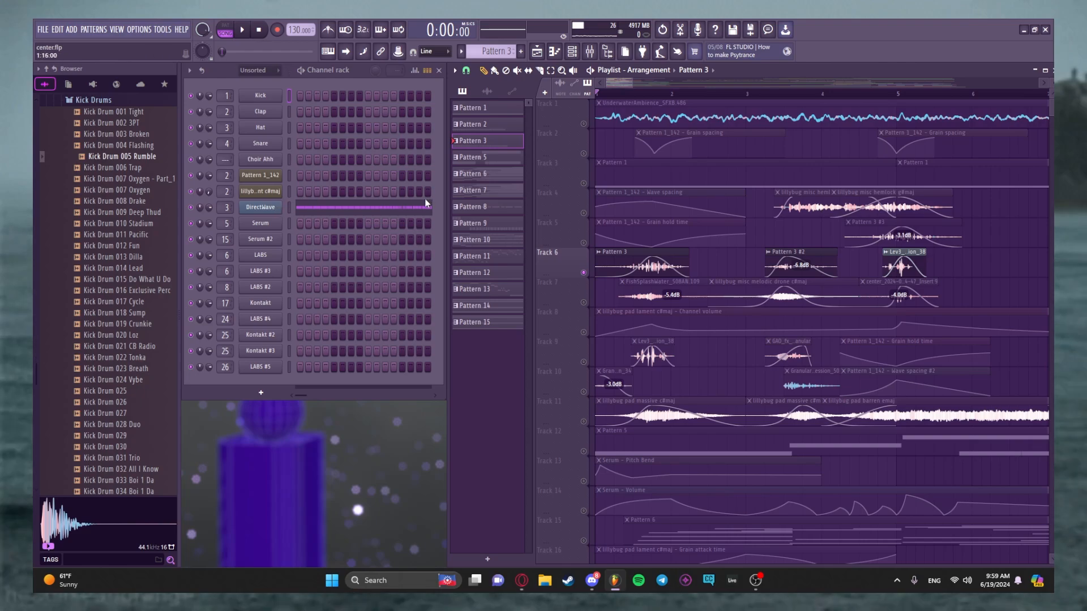
click(282, 206)
drag(399, 215, 396, 135)
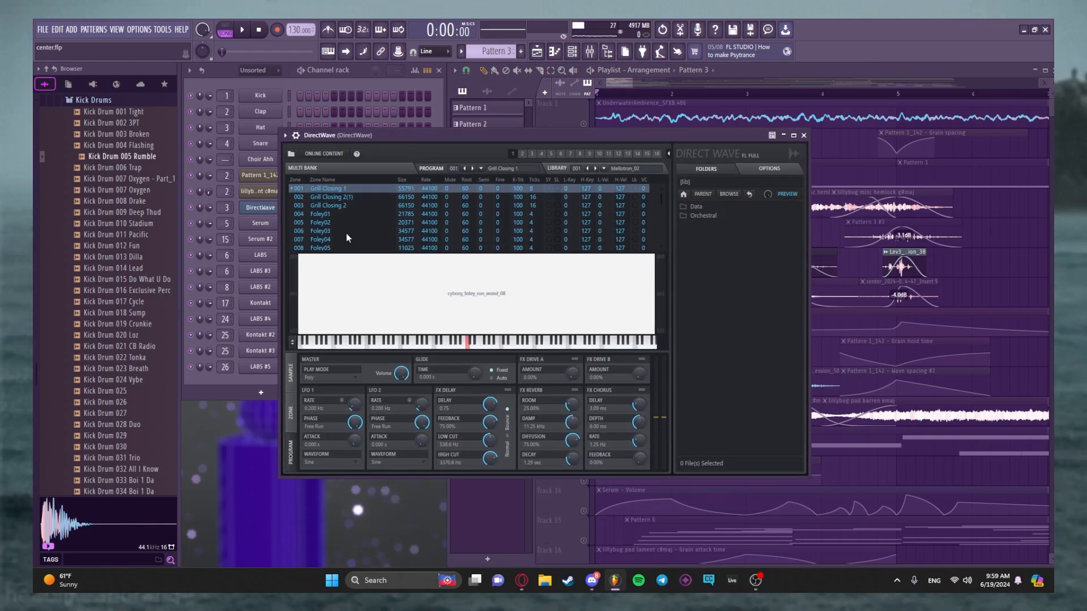
Step: Search the sample browser for "foley"
click(95, 559)
text(fo)
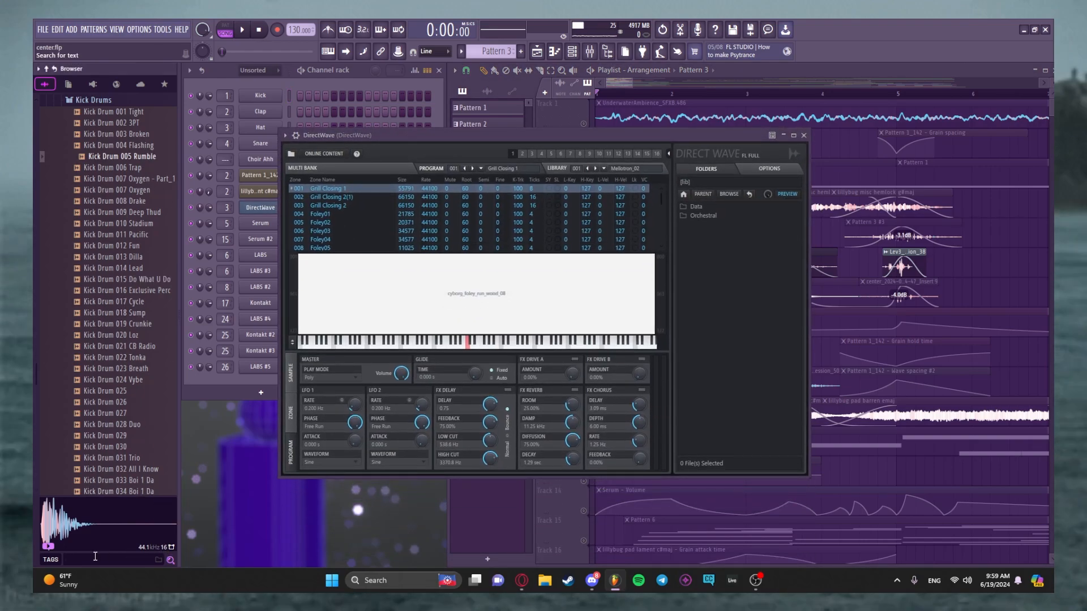
text(ley)
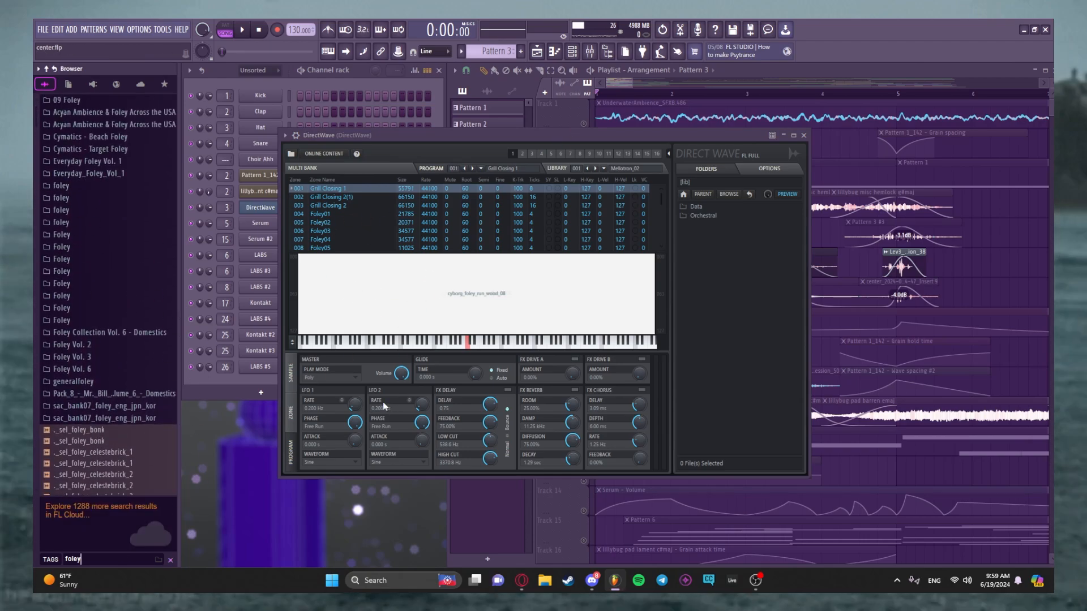
Step: Examine the trigger group and trigger type options for the foley sample zones in DirectWave
click(295, 385)
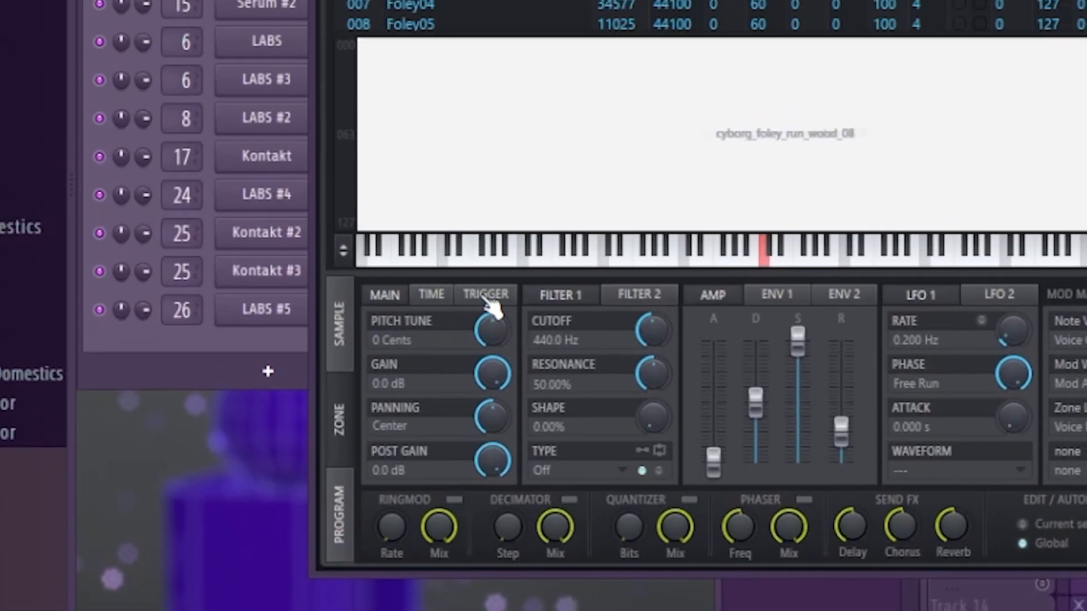
click(486, 184)
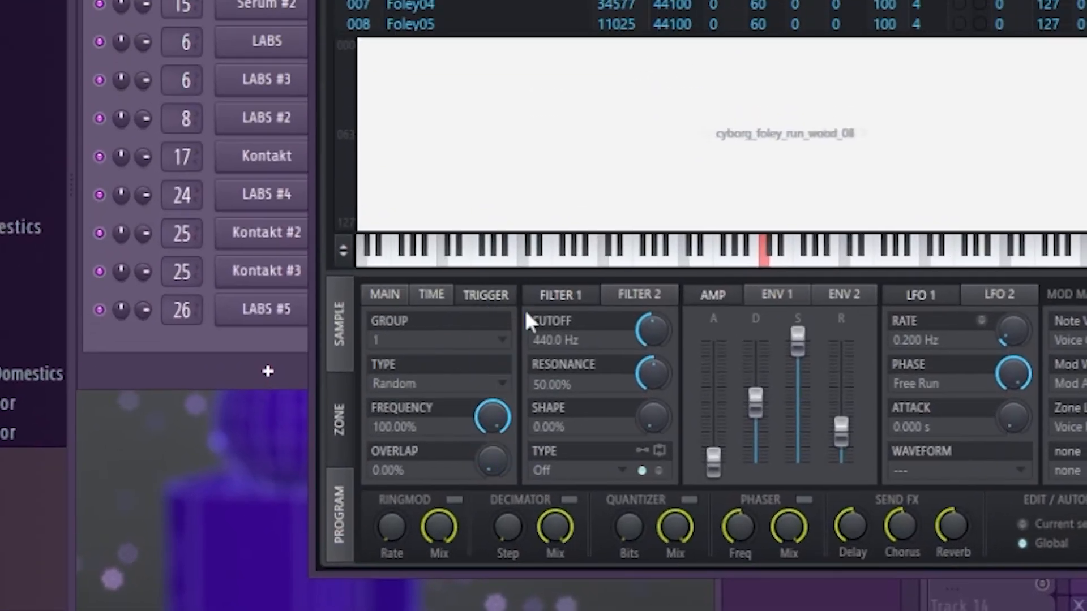
click(437, 341)
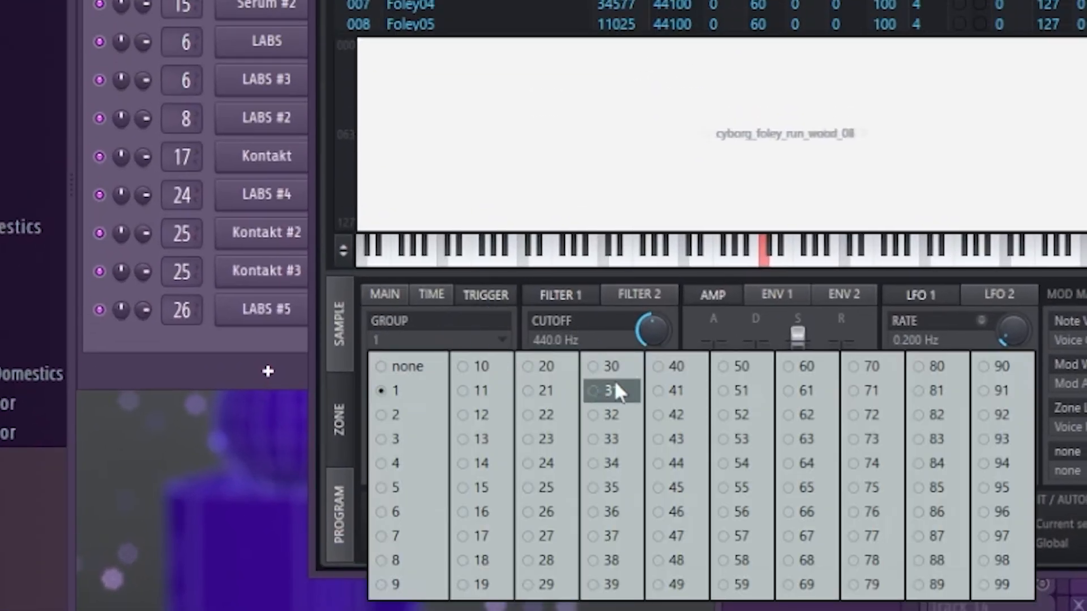
click(456, 316)
click(445, 373)
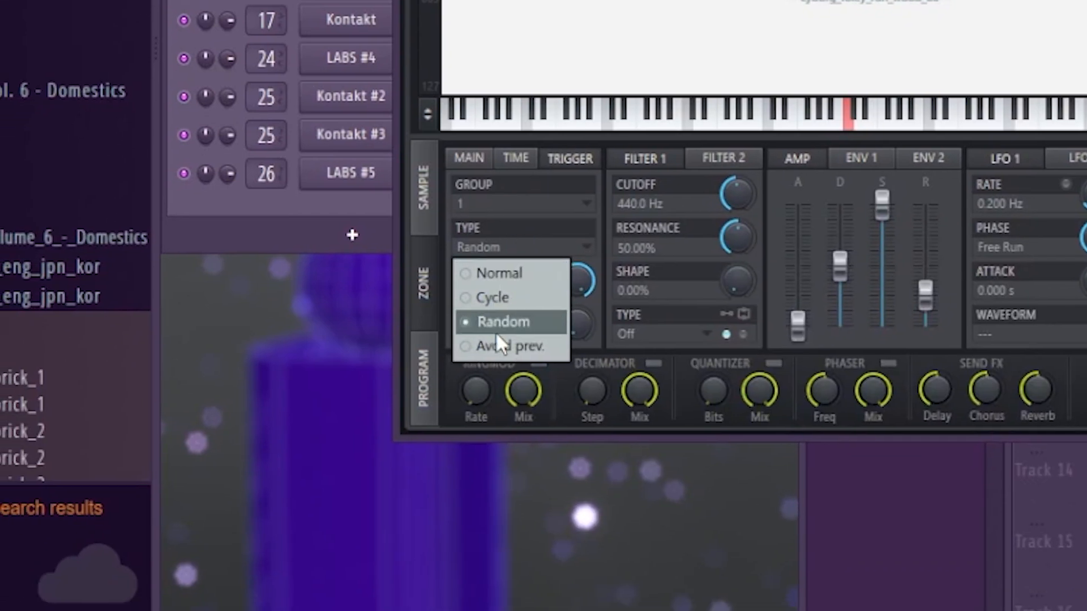
click(572, 217)
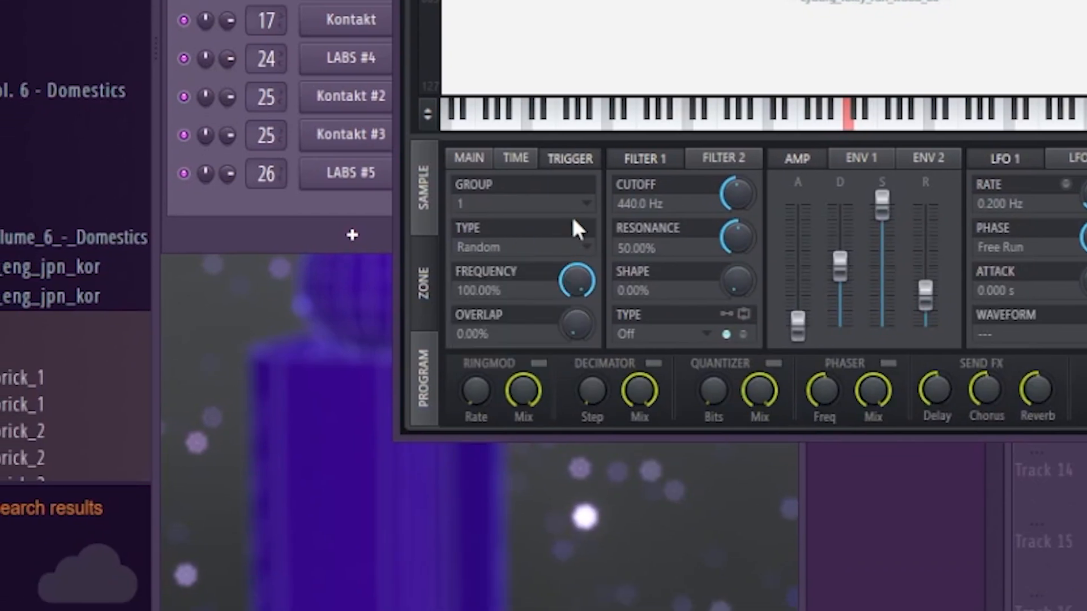
key(Escape)
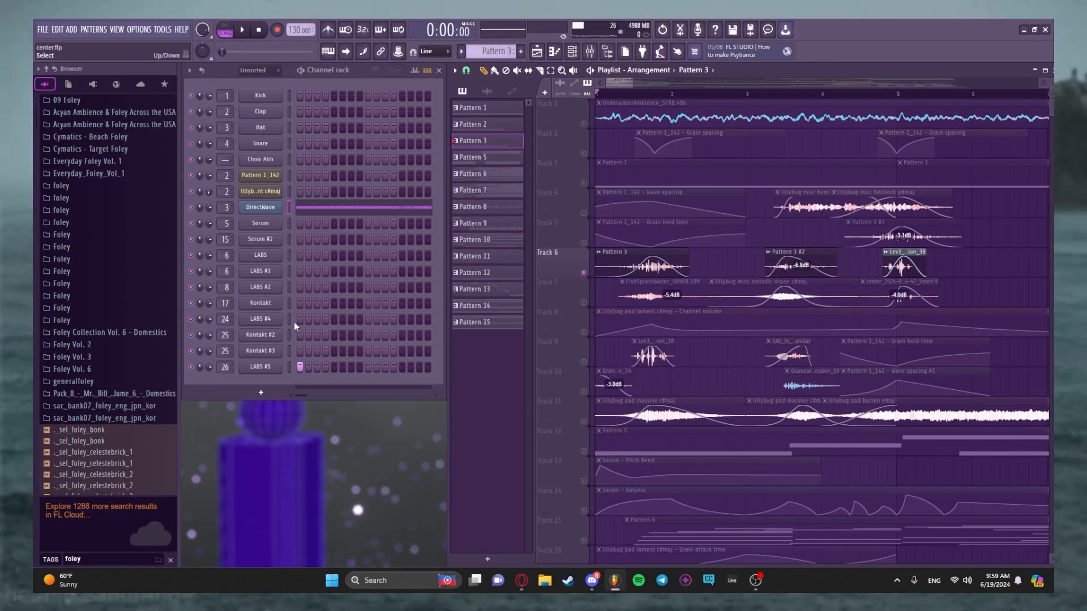
Step: Examine Pattern 3's DirectWave notes in the piano roll and audition the pattern on its own
click(301, 367)
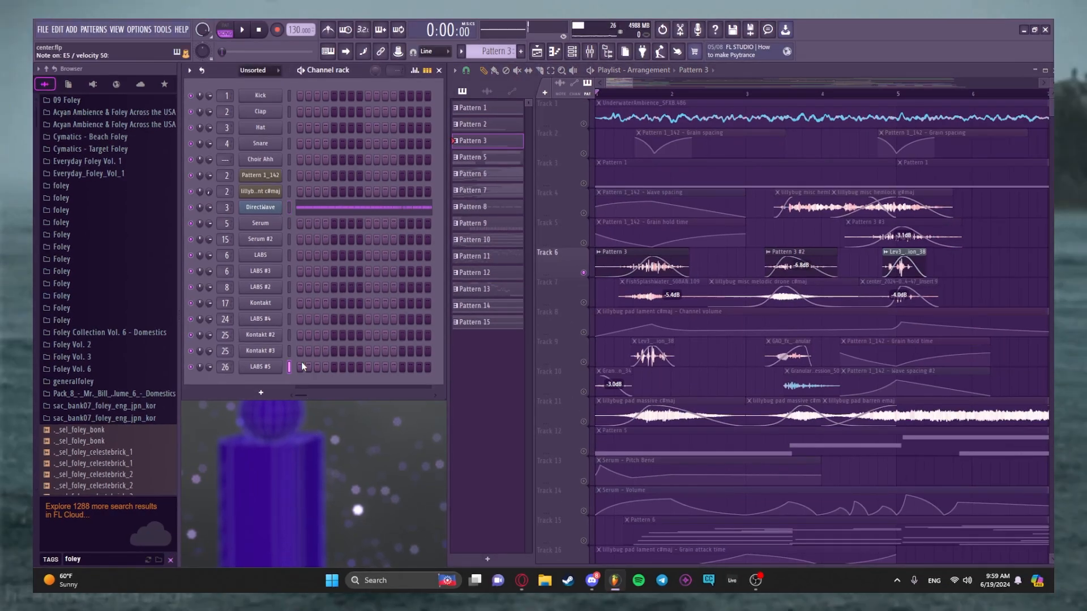
click(292, 211)
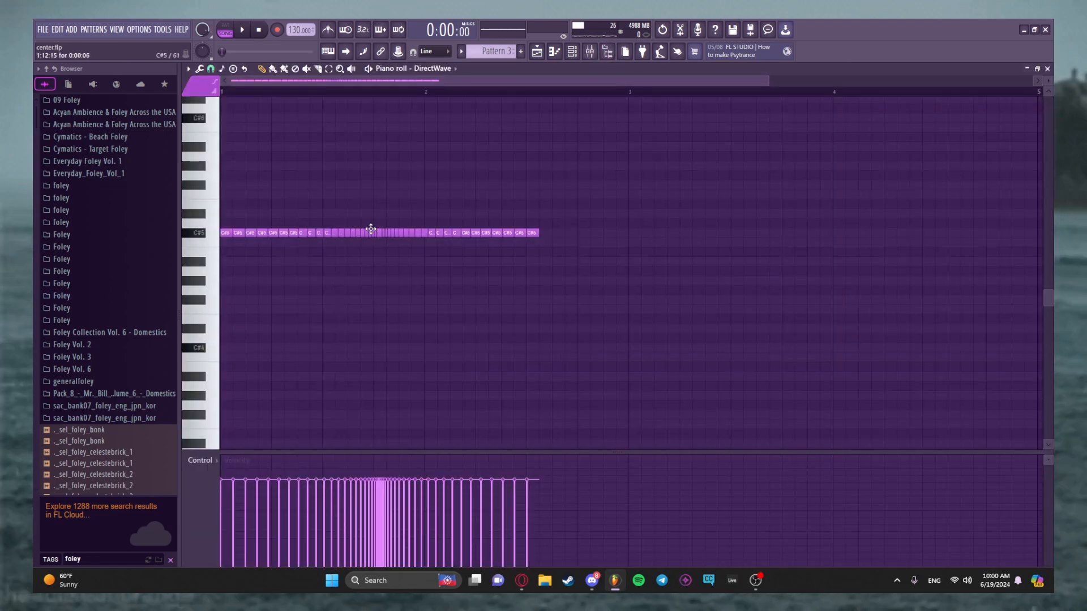
scroll(380, 233, up, 4)
scroll(448, 257, down, 3)
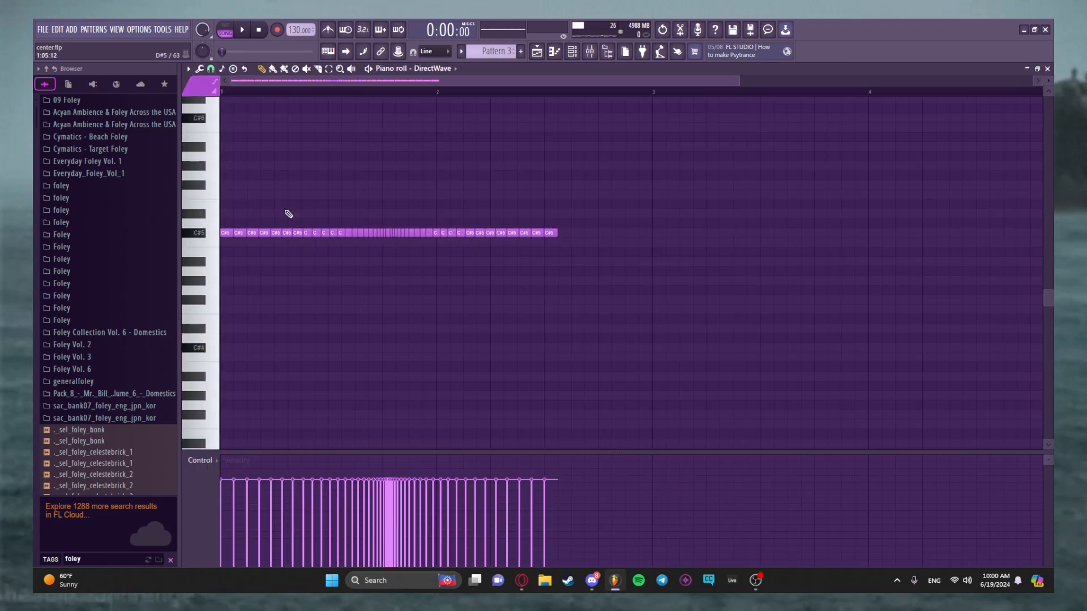
scroll(372, 256, up, 3)
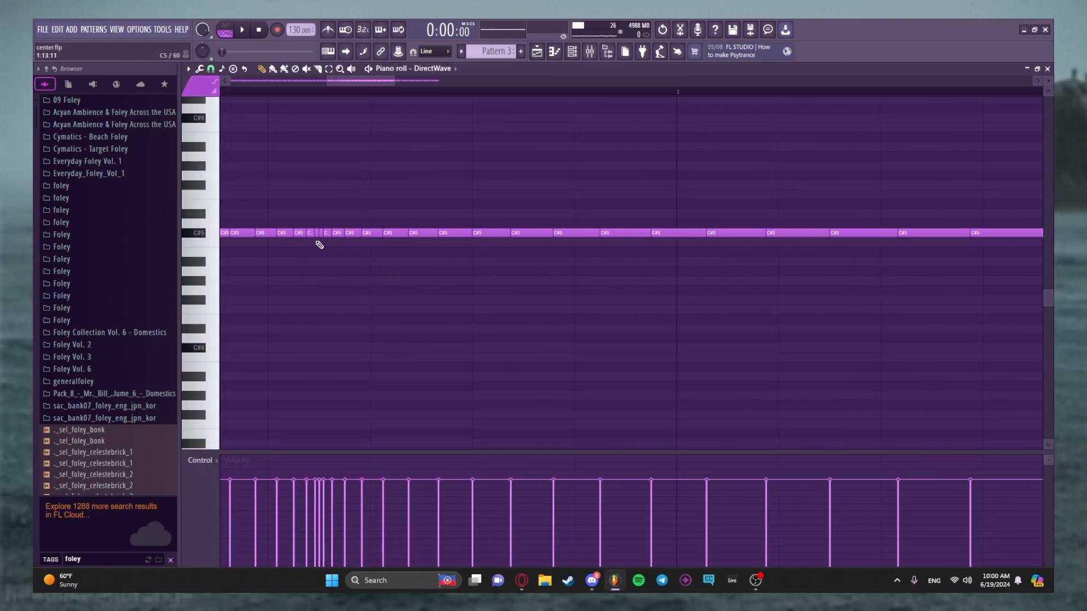
scroll(319, 245, down, 3)
click(244, 30)
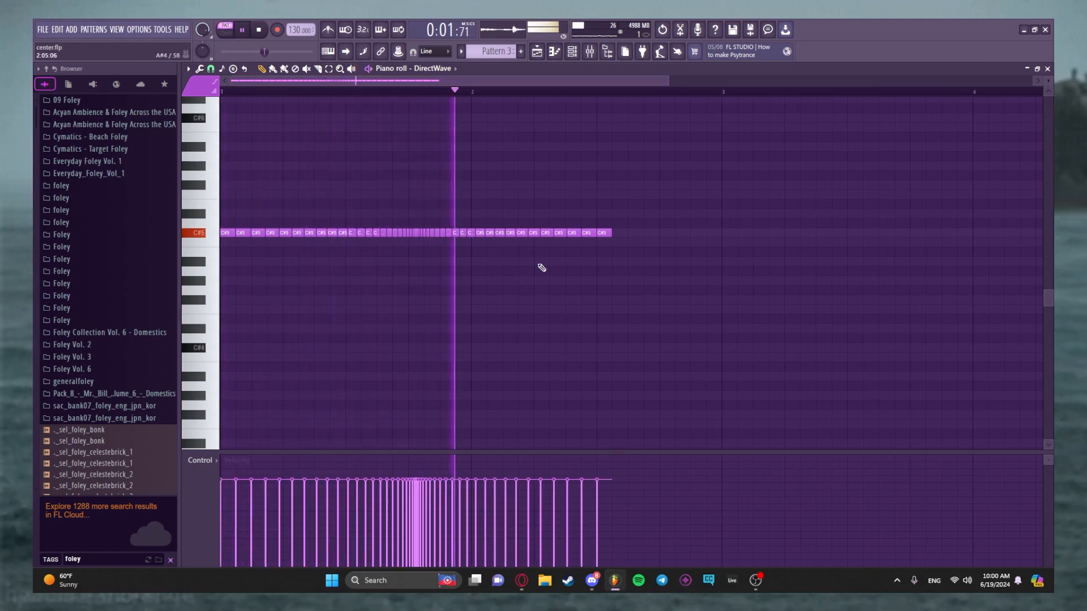
key(space)
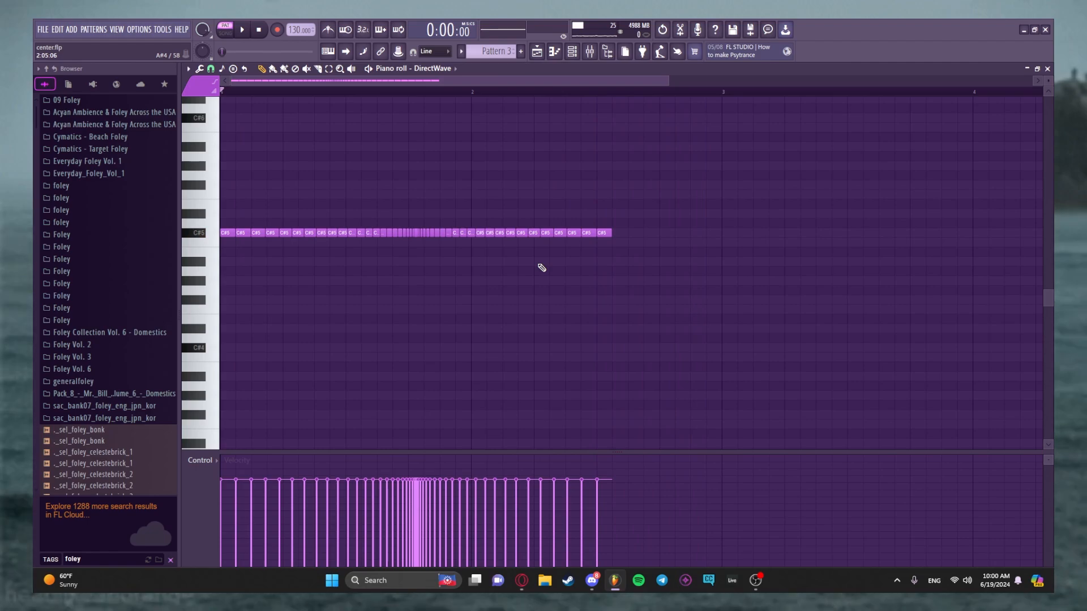
key(Escape)
key(space)
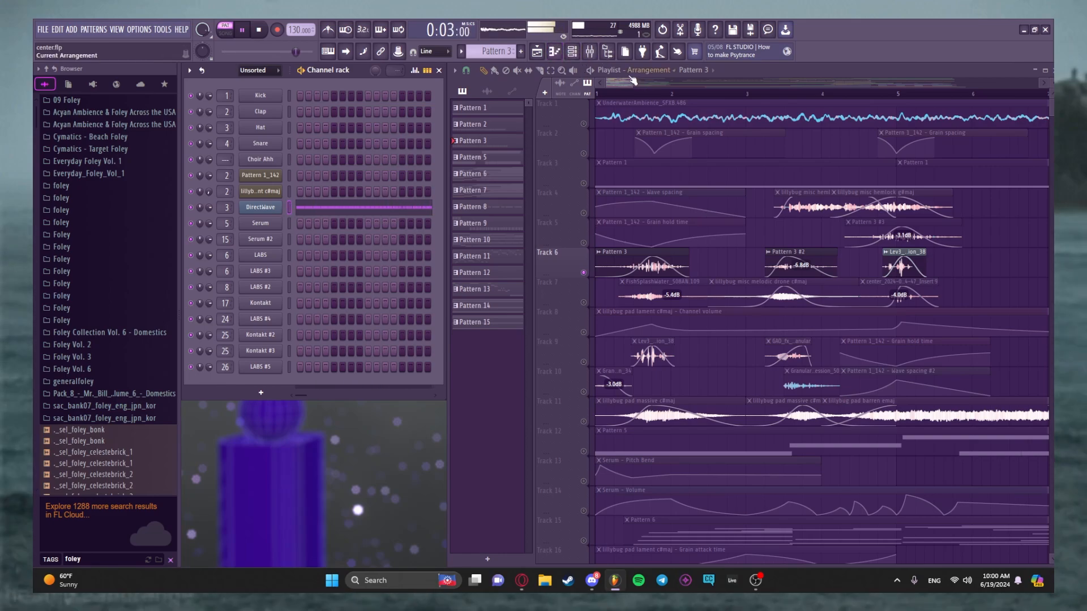
key(space)
Step: Switch playback to song mode and play the arrangement with only track 6 soloed
right_click(584, 272)
right_click(584, 272)
key(l)
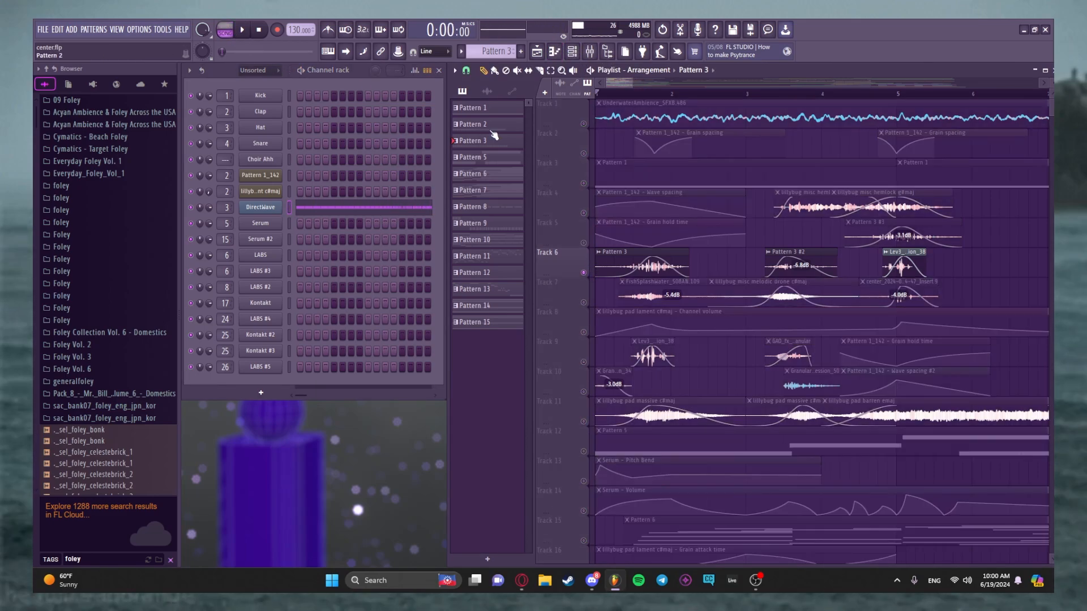
key(space)
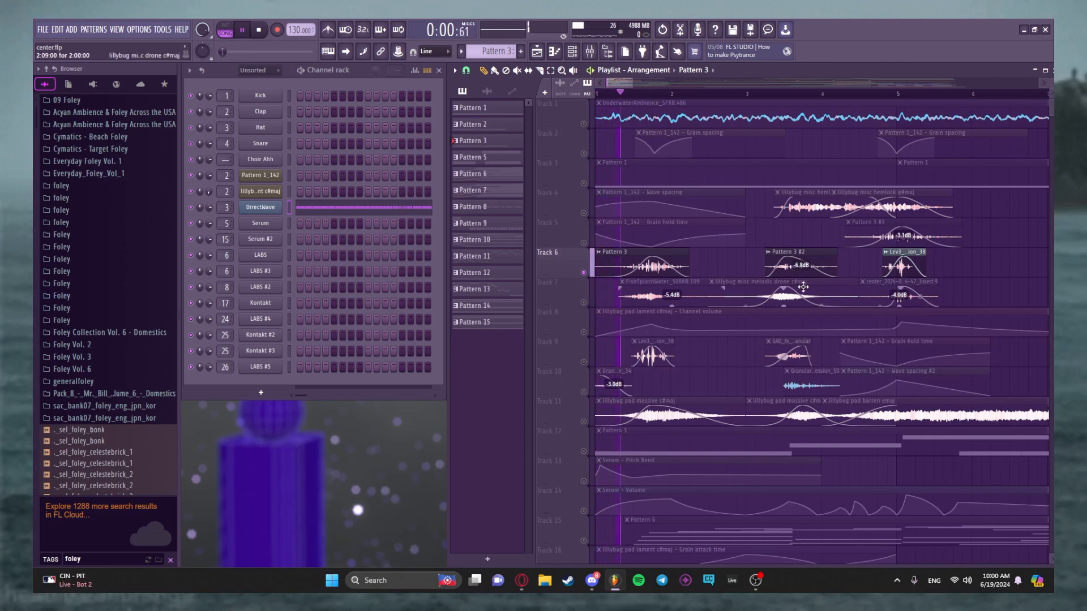
Step: Audition track 6 from just before its second Pattern 3 clip and stop playback
click(756, 94)
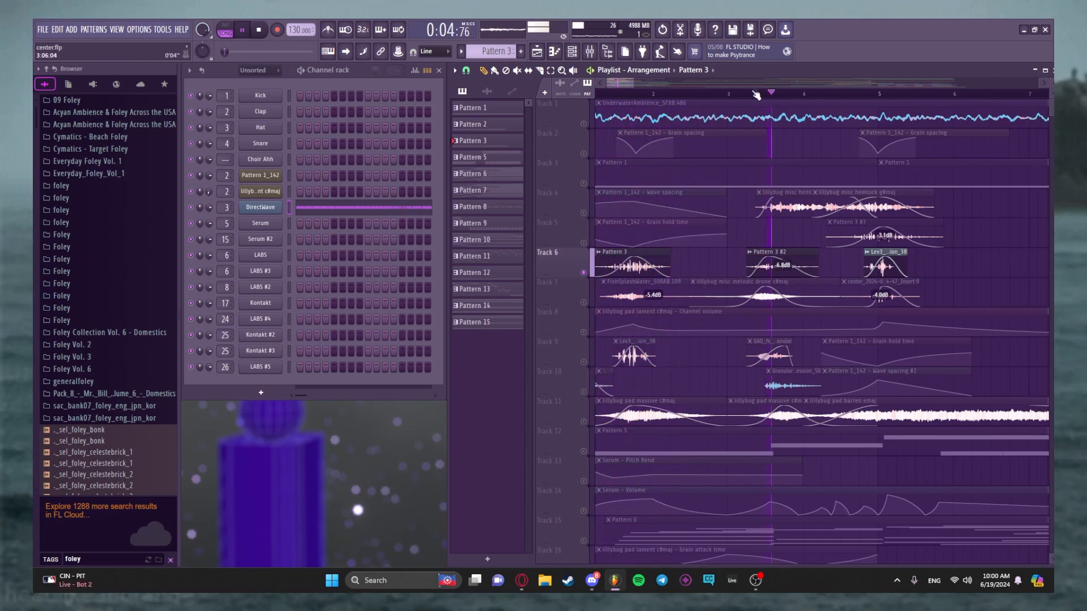
key(space)
Step: Solo track 7 in the maximized playlist and audition its FishSplashWater, melodic drone and recorded insert clips
drag(633, 83, 672, 141)
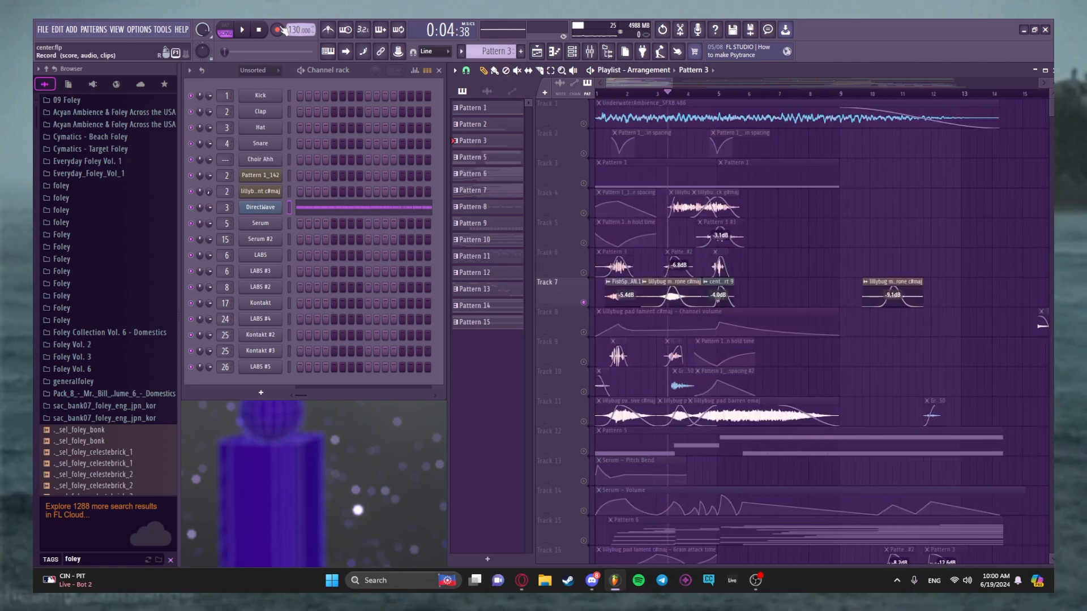
key(Return)
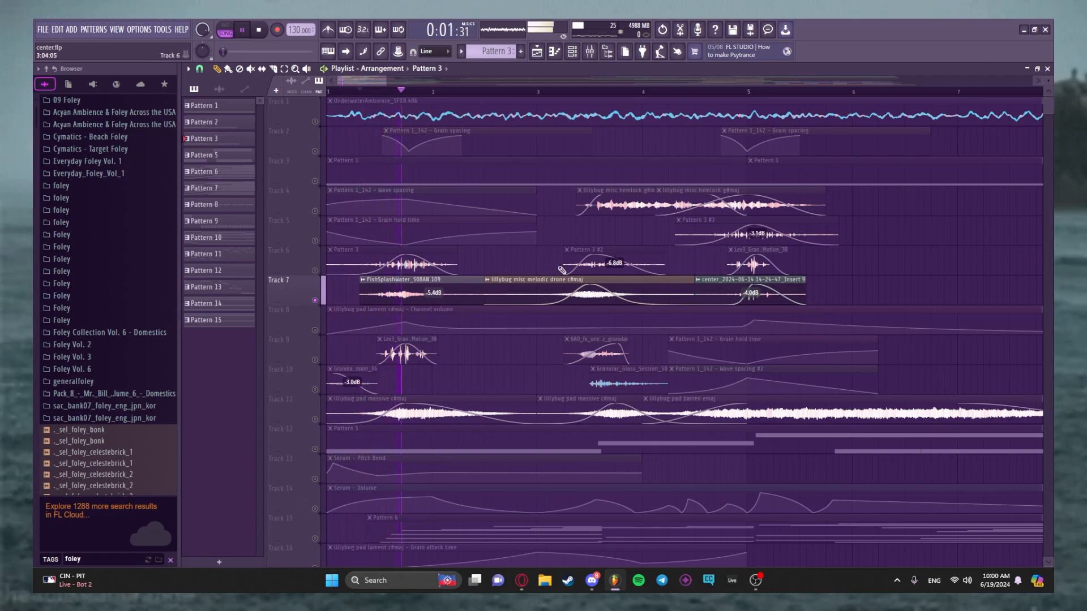
click(568, 91)
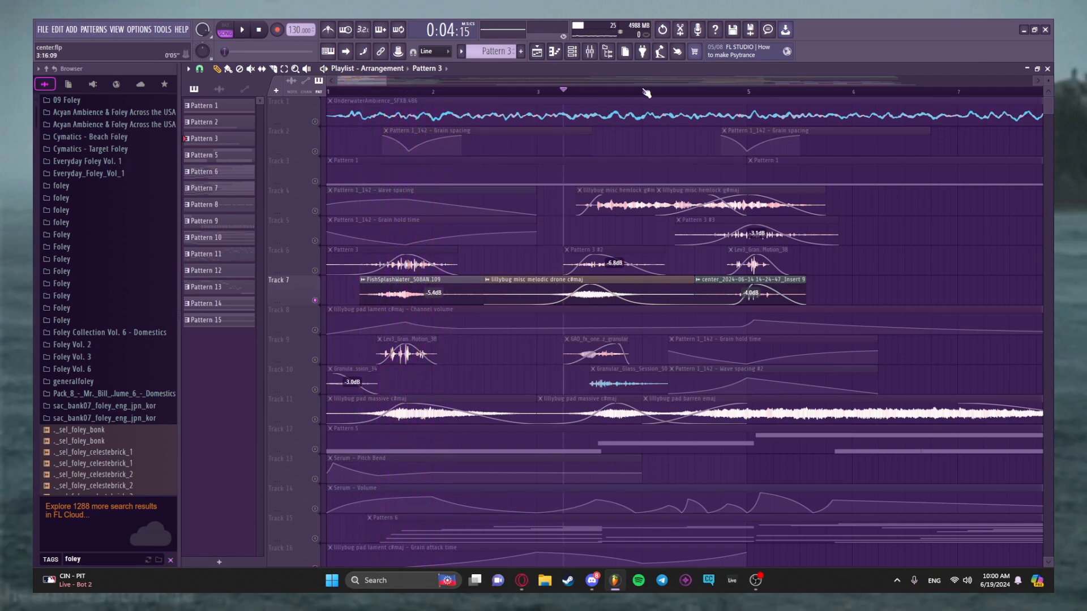
key(space)
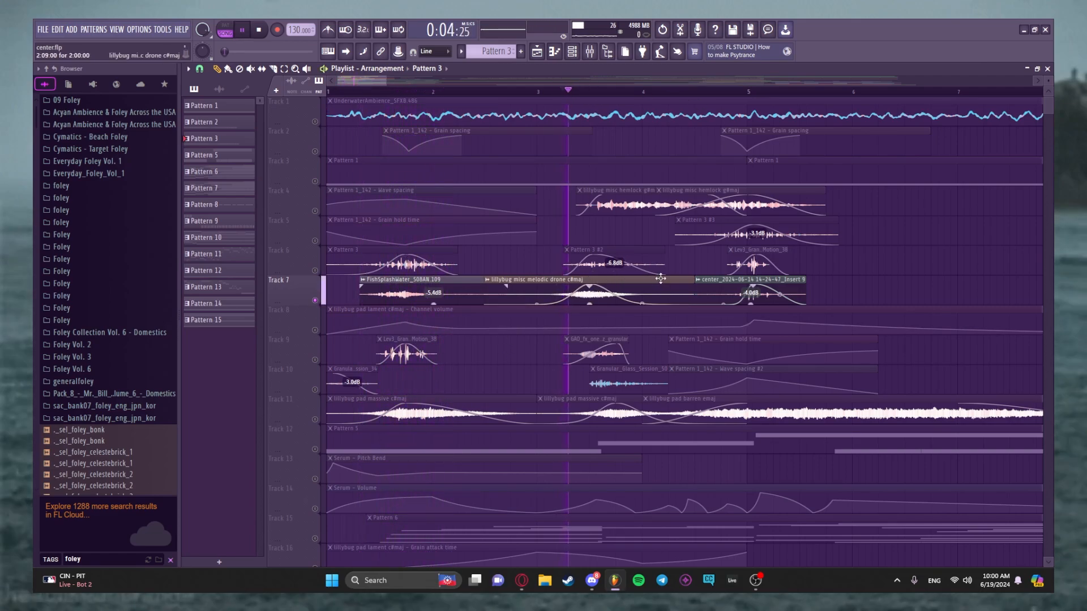
key(space)
click(663, 92)
click(707, 91)
key(space)
key(space)
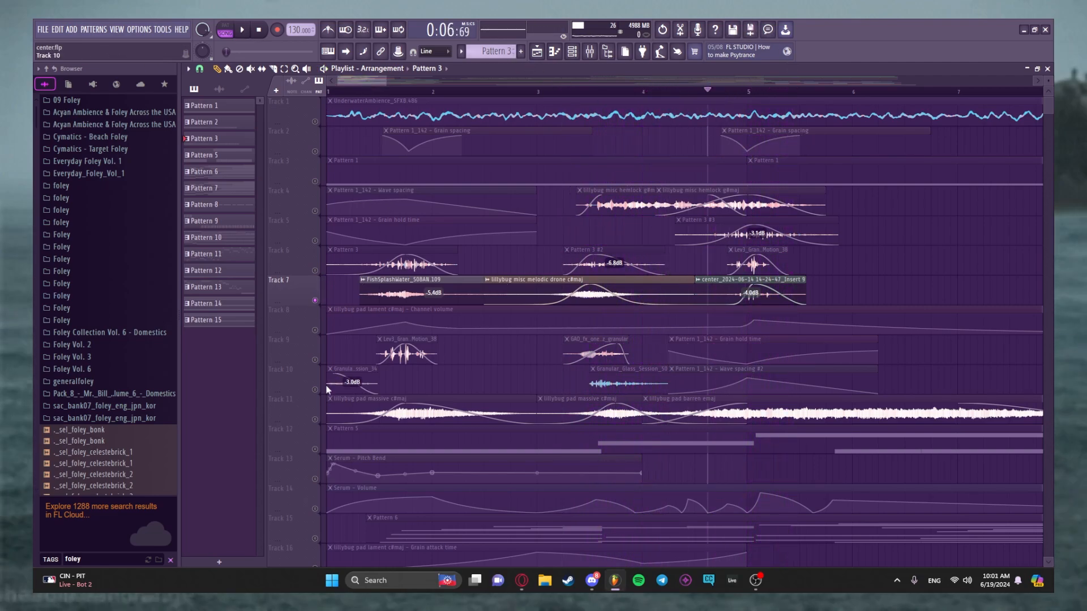
Step: Solo track 10 and audition its granular clips from the start and from around the Granular Glass Session clip
click(320, 389)
scroll(320, 389, down, 3)
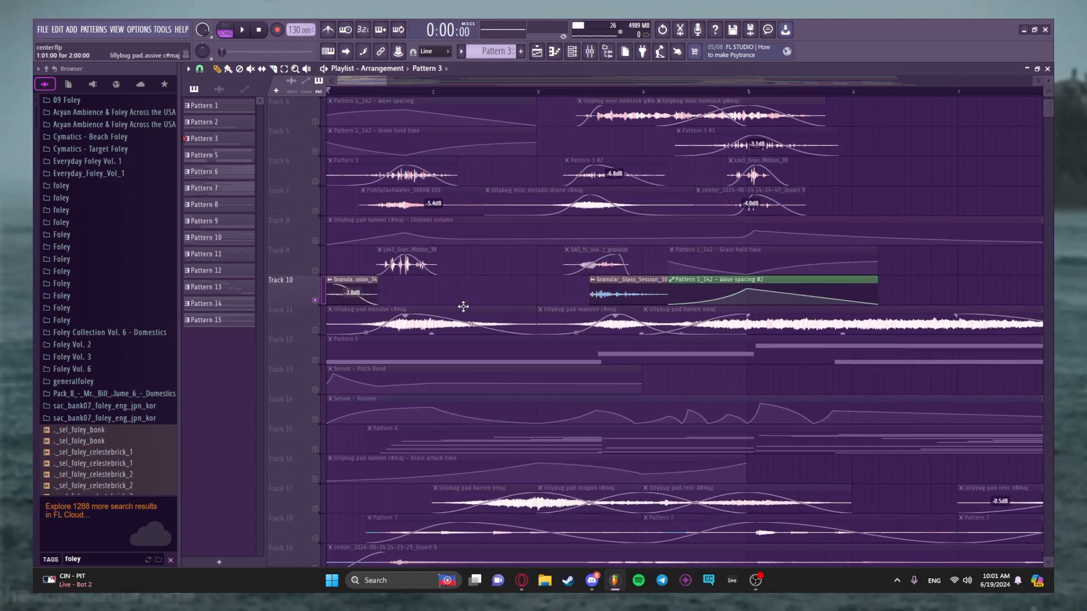
key(space)
click(600, 91)
key(space)
Step: Solo track 9 and audition its Granular Motion clip and its GAO granular one-shot clip
click(366, 91)
key(space)
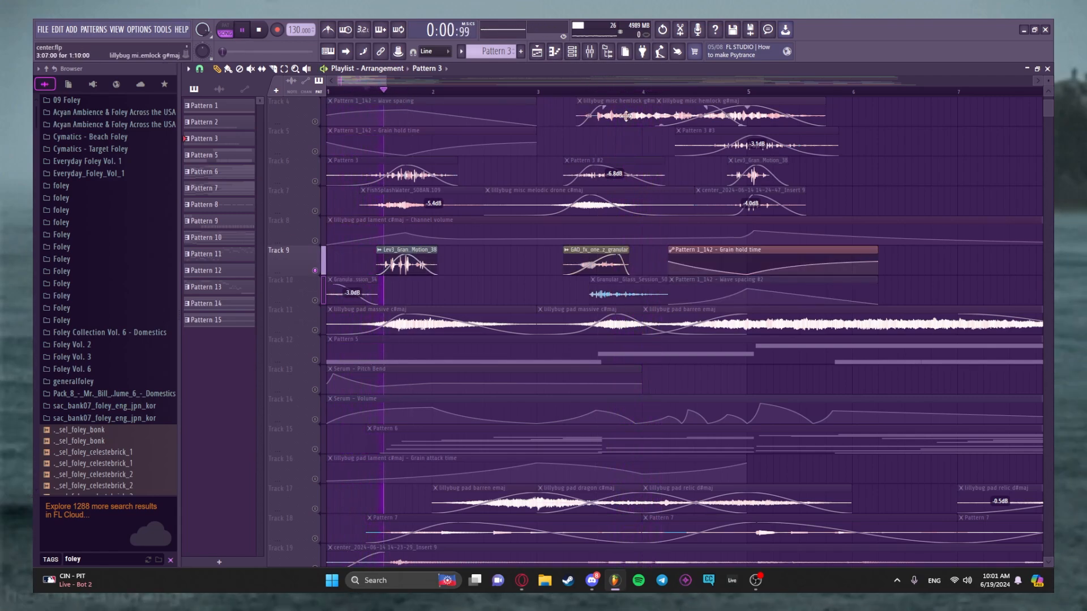
key(space)
click(570, 91)
key(space)
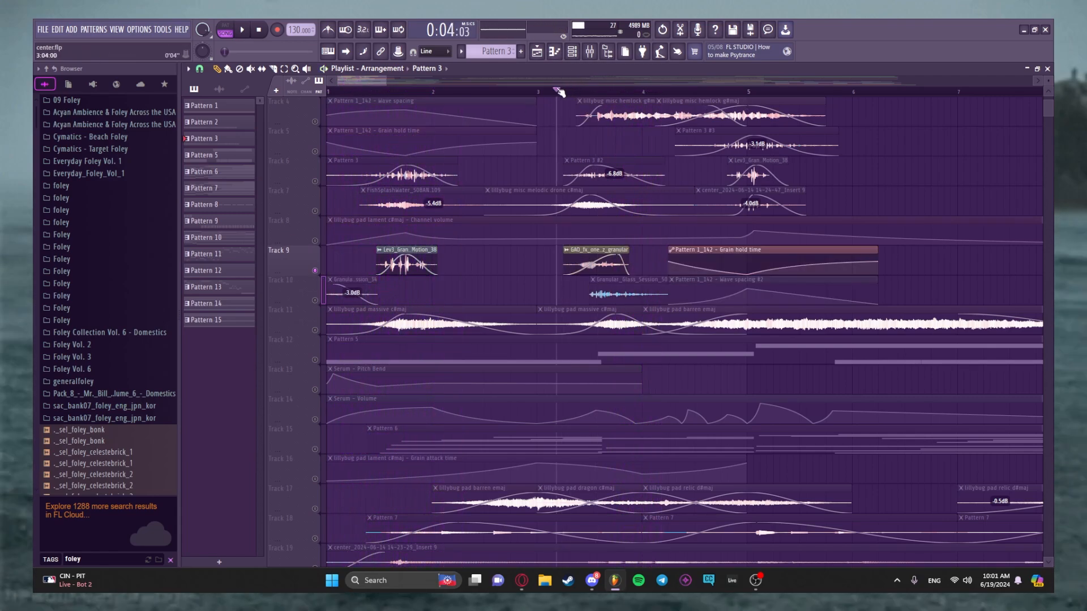
key(space)
Step: Solo track 11 and play its lillybug pad layers from the beginning of the arrangement
right_click(317, 330)
click(259, 30)
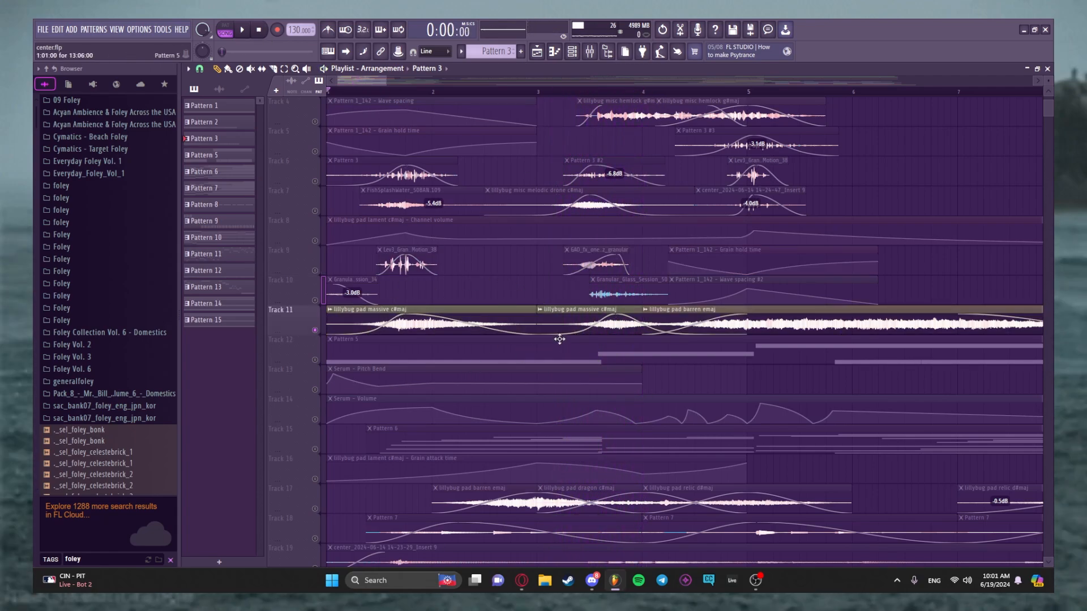
key(space)
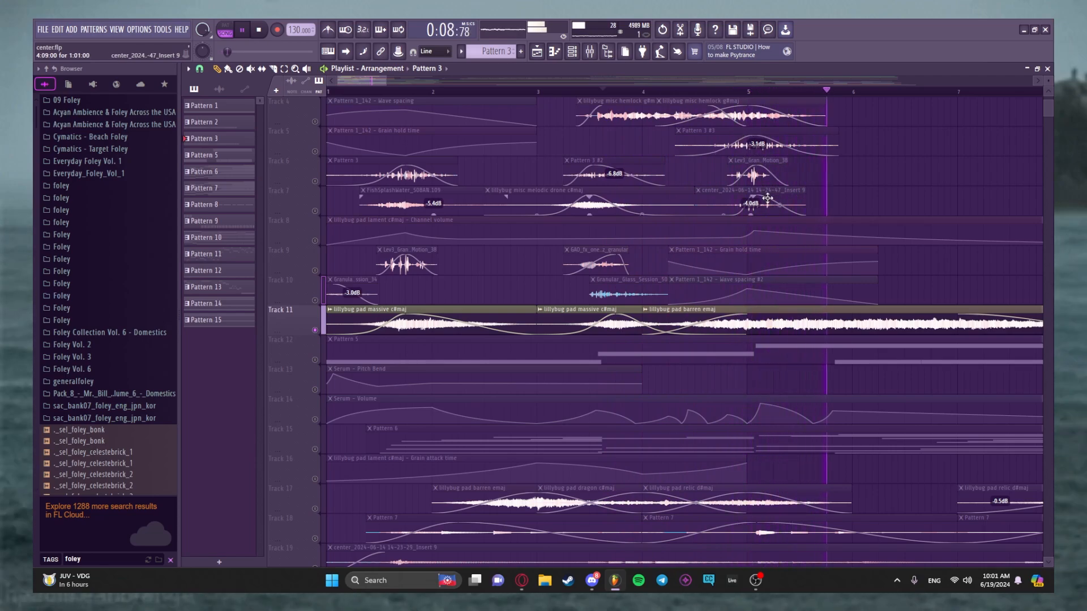
key(space)
Step: Select the lillybug pad barren emaj clip on track 11, audition it from about bar 5 and show its mixer insert
click(932, 333)
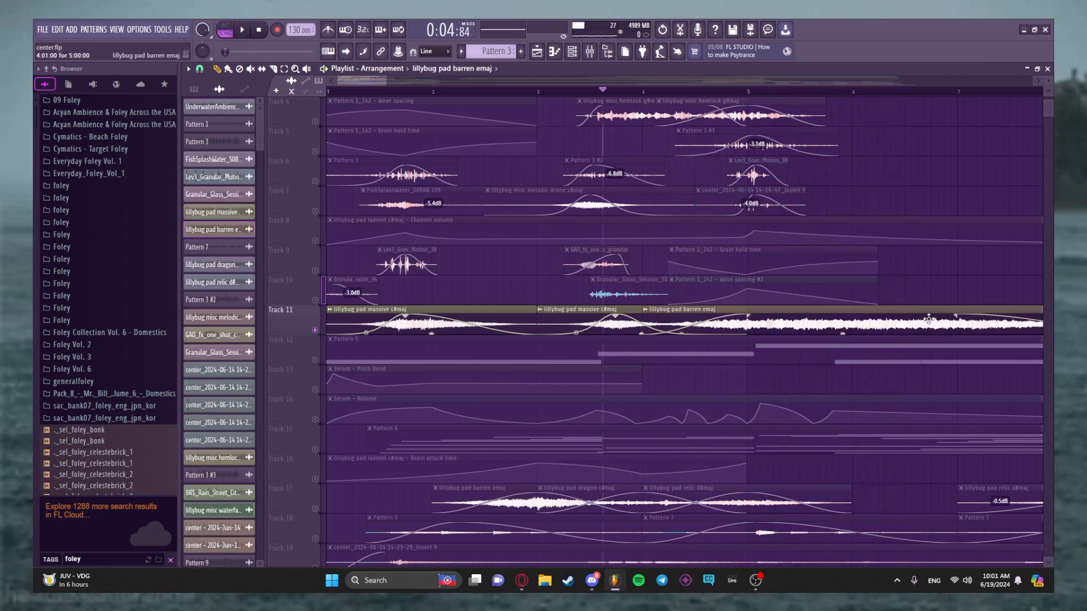
click(754, 92)
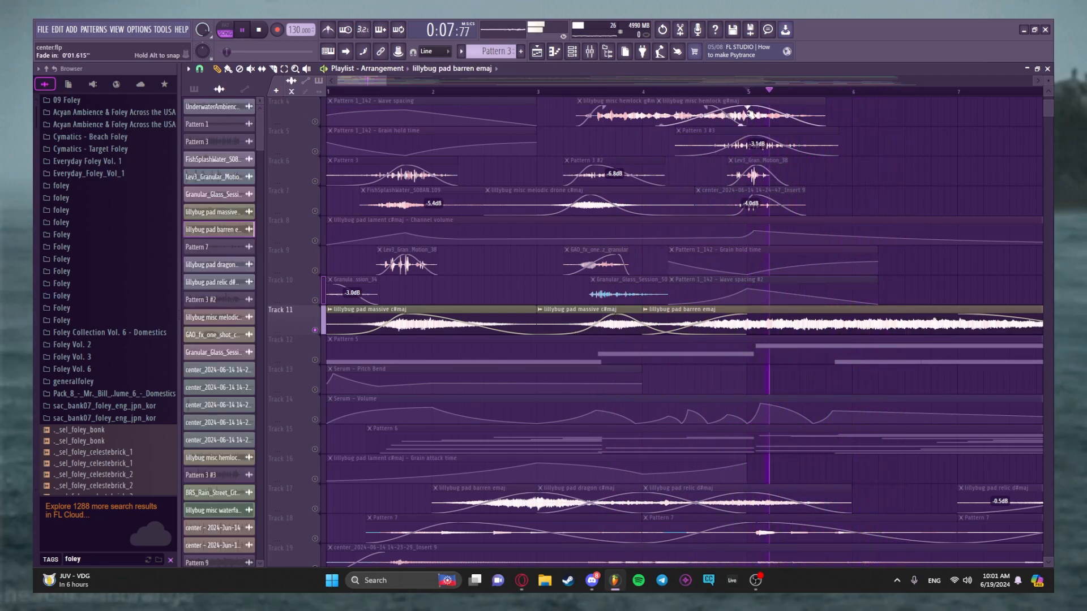
key(F6)
scroll(377, 394, down, 6)
scroll(377, 394, up, 6)
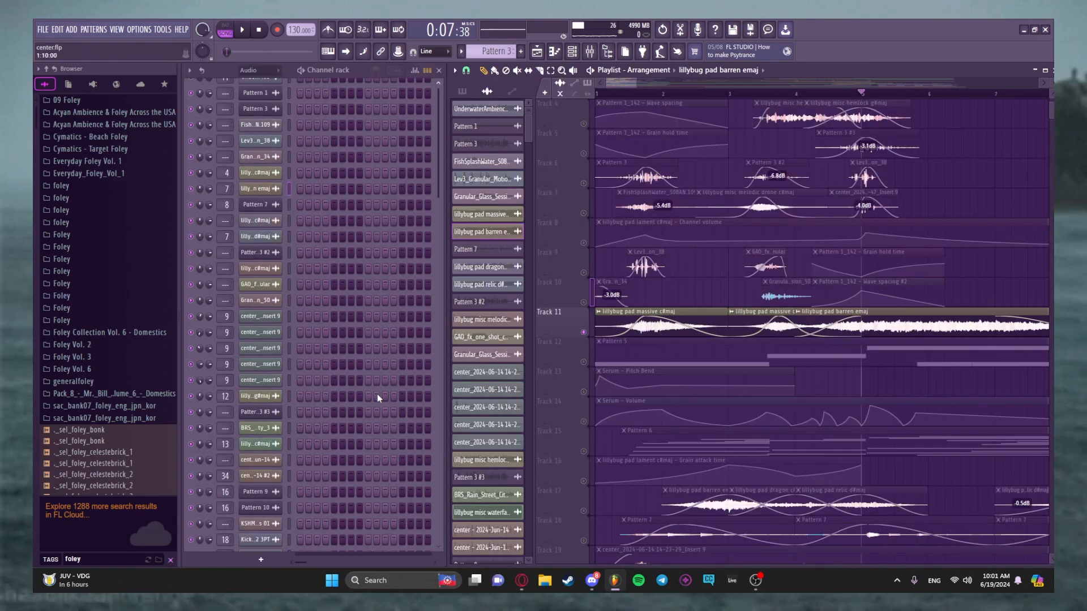
key(F9)
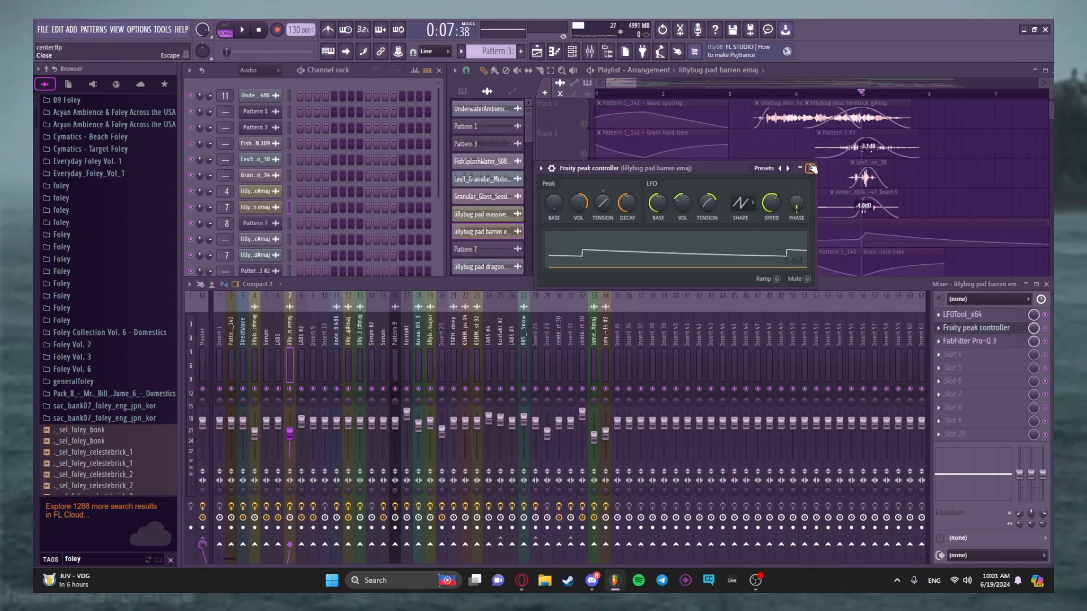
Step: Examine the Fruity peak controller and the LFOTool volume shape on the lillybug pad barren emaj insert, and restart playback
click(976, 327)
click(961, 314)
drag(307, 285, 318, 187)
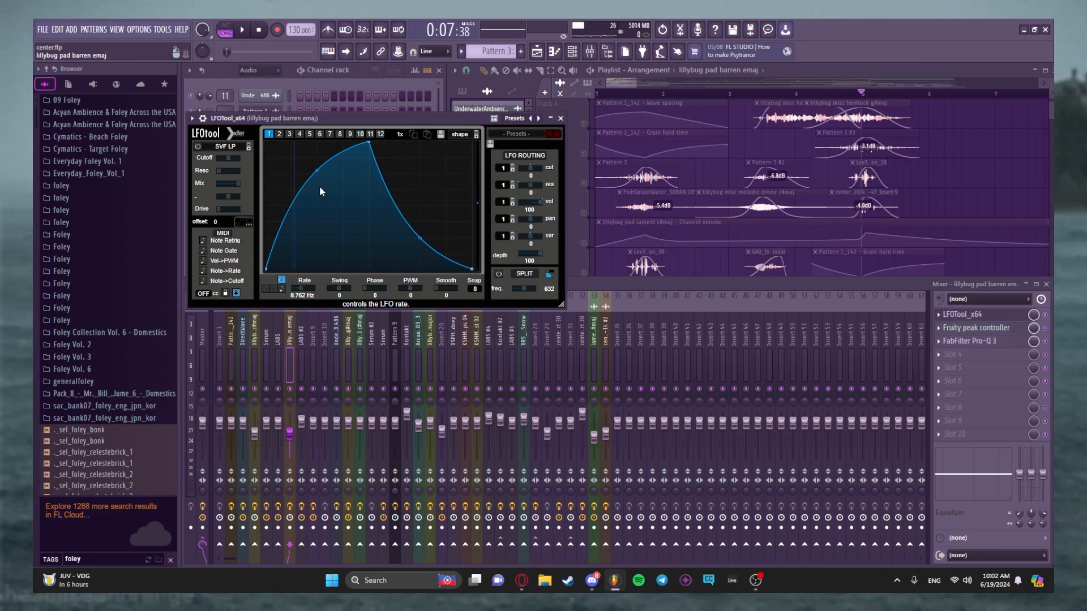
key(space)
key(Escape)
key(Escape)
click(601, 51)
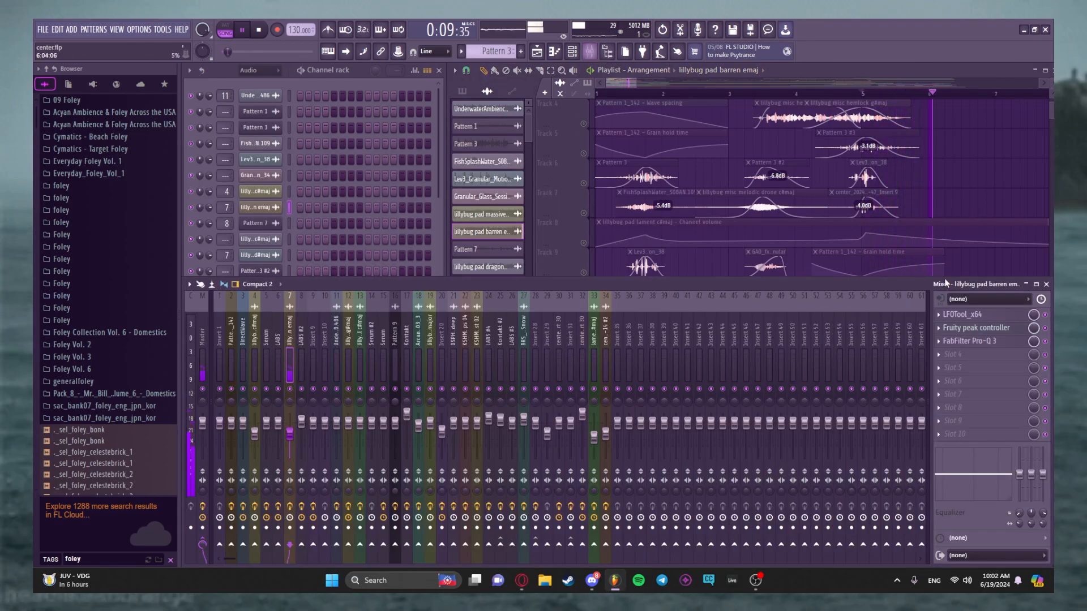
Step: Watch the Fruity peak controller's modulation while the soloed pad plays, close it and stop playback
click(976, 327)
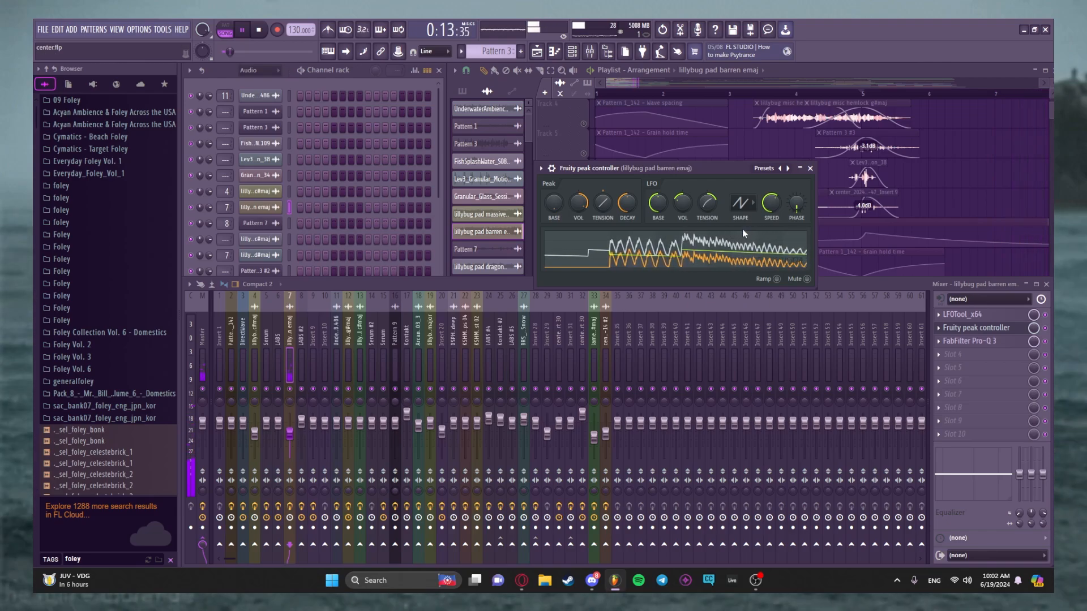
key(space)
key(Escape)
key(Escape)
click(261, 29)
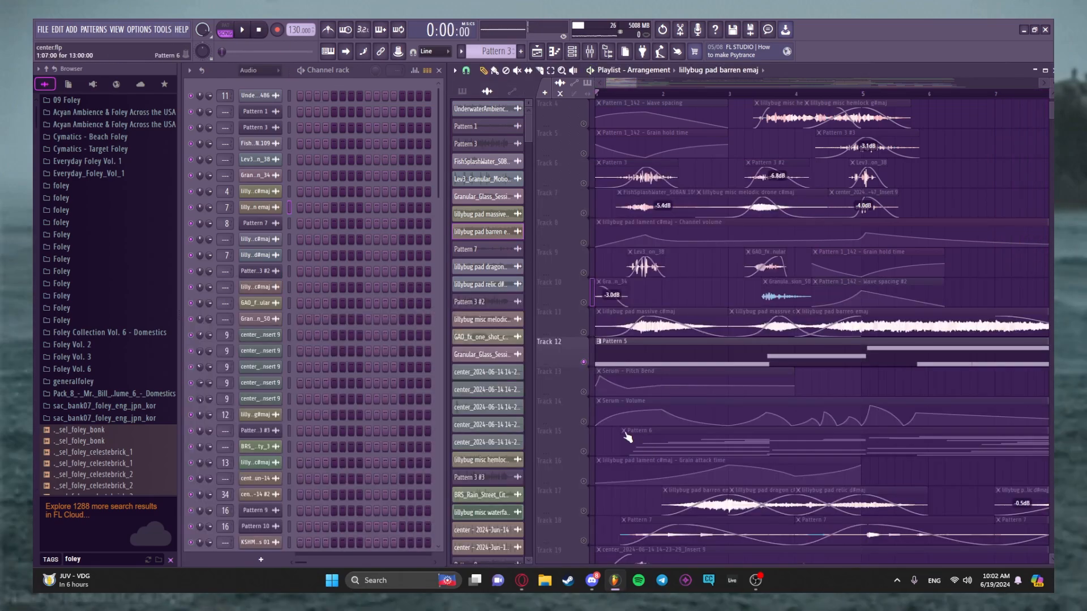
Step: Add the Serum pitch bend and volume automation tracks 13 and 14 to the soloed track 12 and play them together
click(584, 391)
click(584, 422)
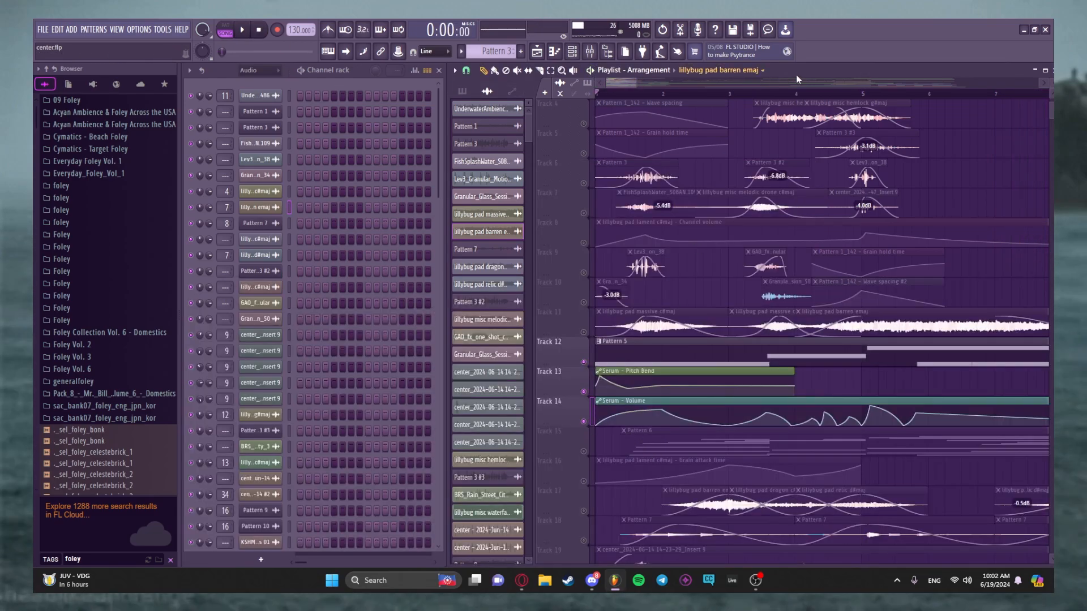
key(F6)
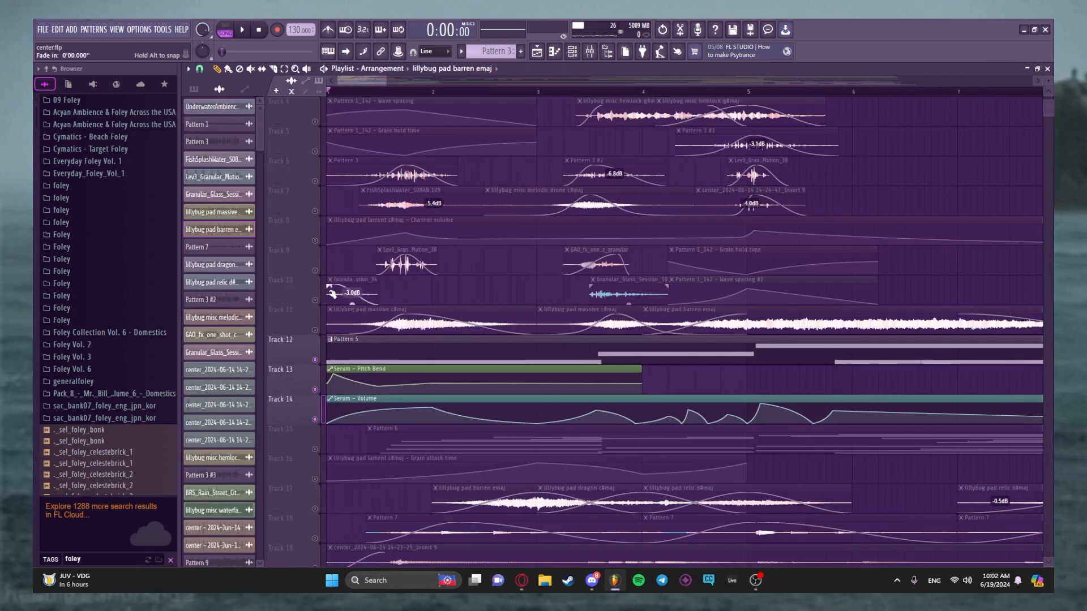
key(space)
scroll(426, 229, down, 3)
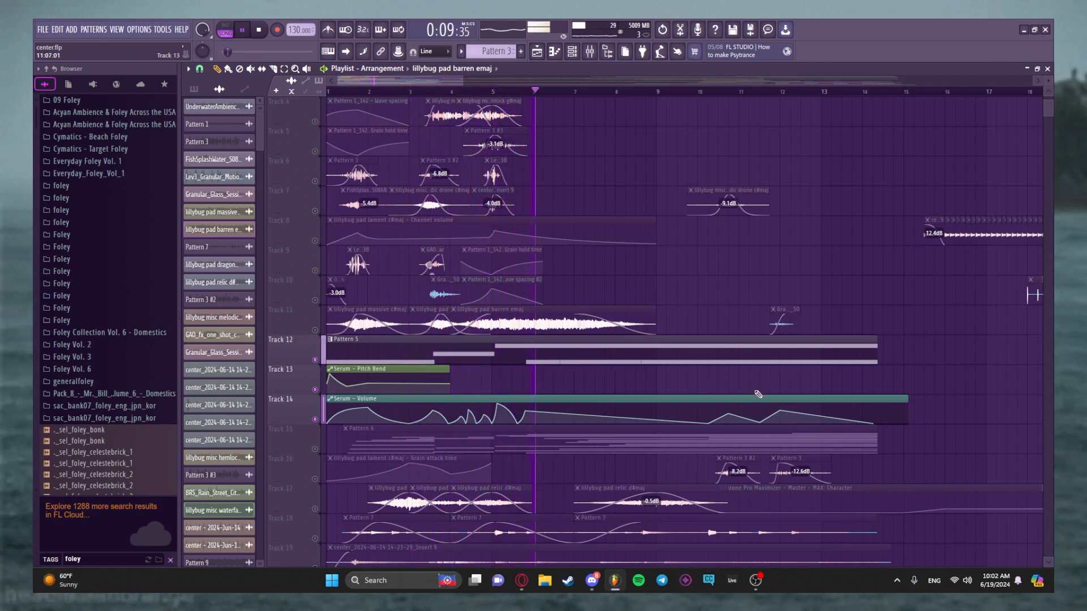
key(space)
Step: Solo track 15 and play its Pattern 6 clip from the beginning
scroll(376, 283, down, 6)
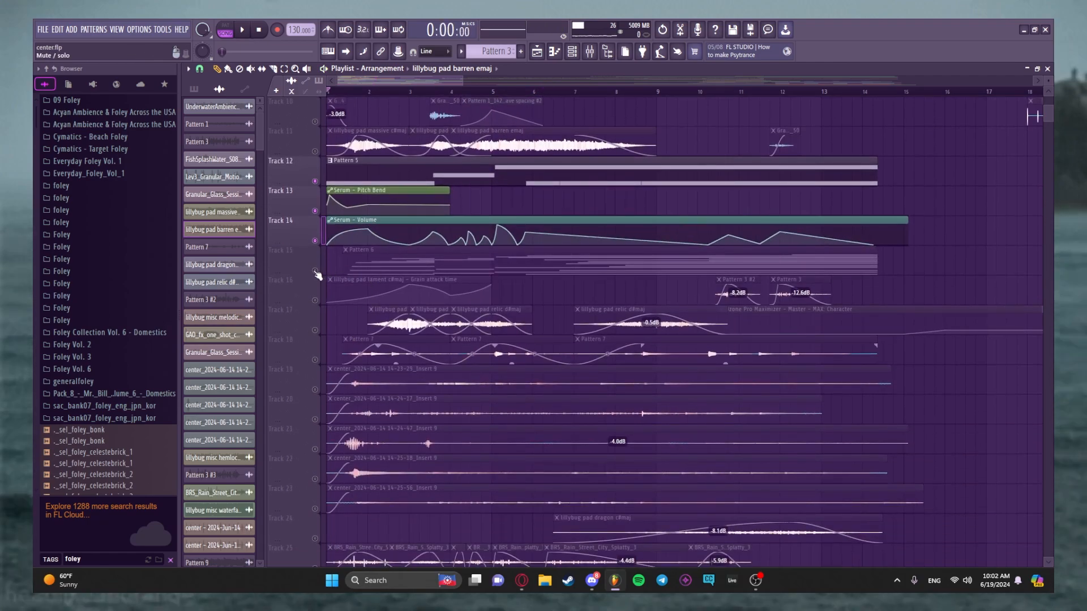
click(323, 275)
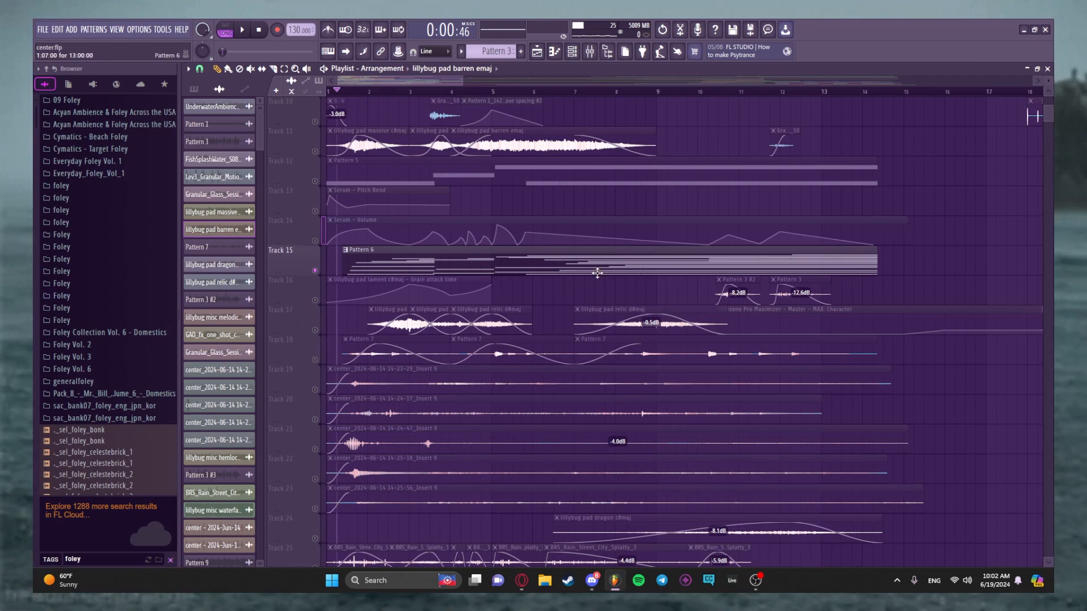
key(space)
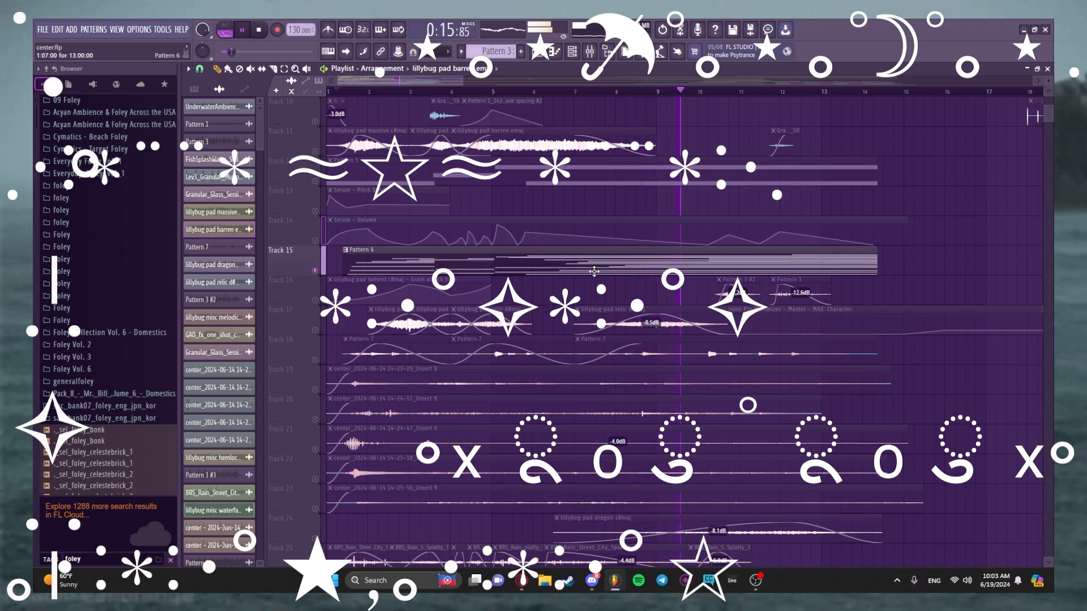
Step: Select Pattern 6 on track 15 and view the LABS instrument that plays it, then close it and stop playback
click(594, 271)
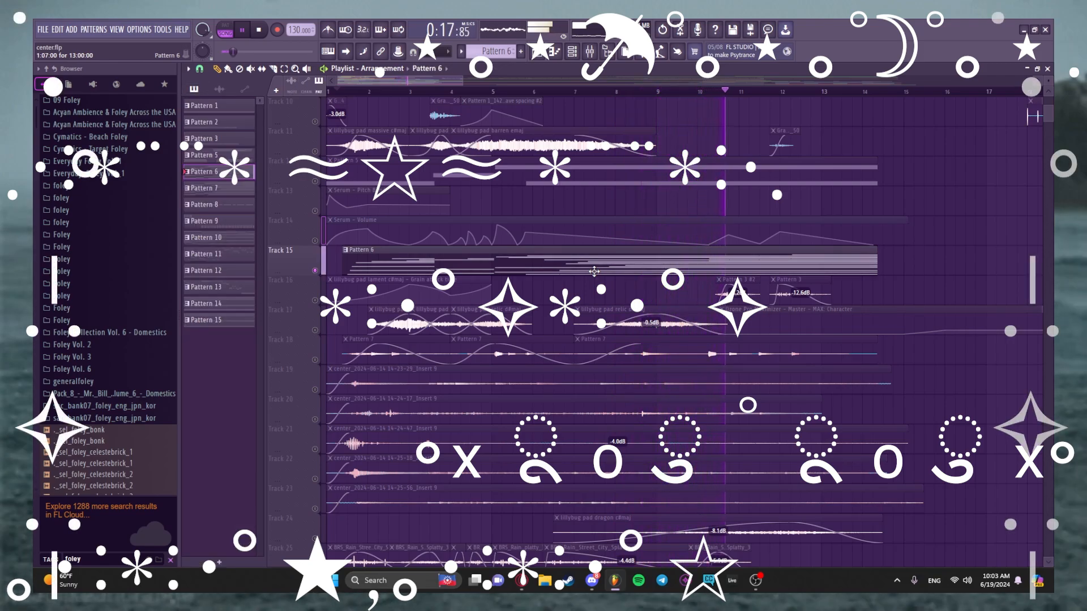
key(F6)
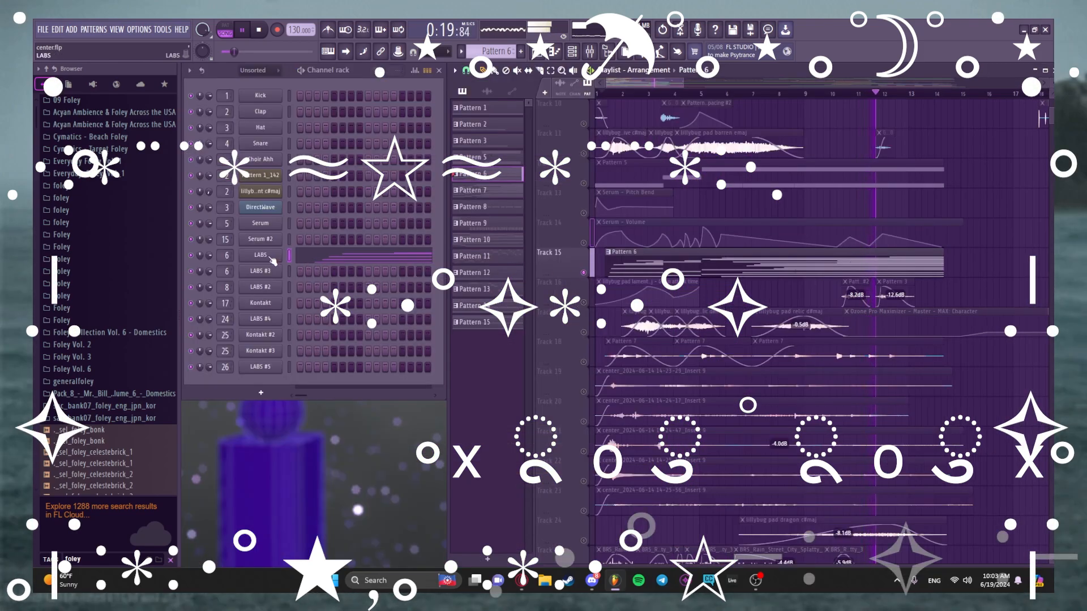
click(269, 256)
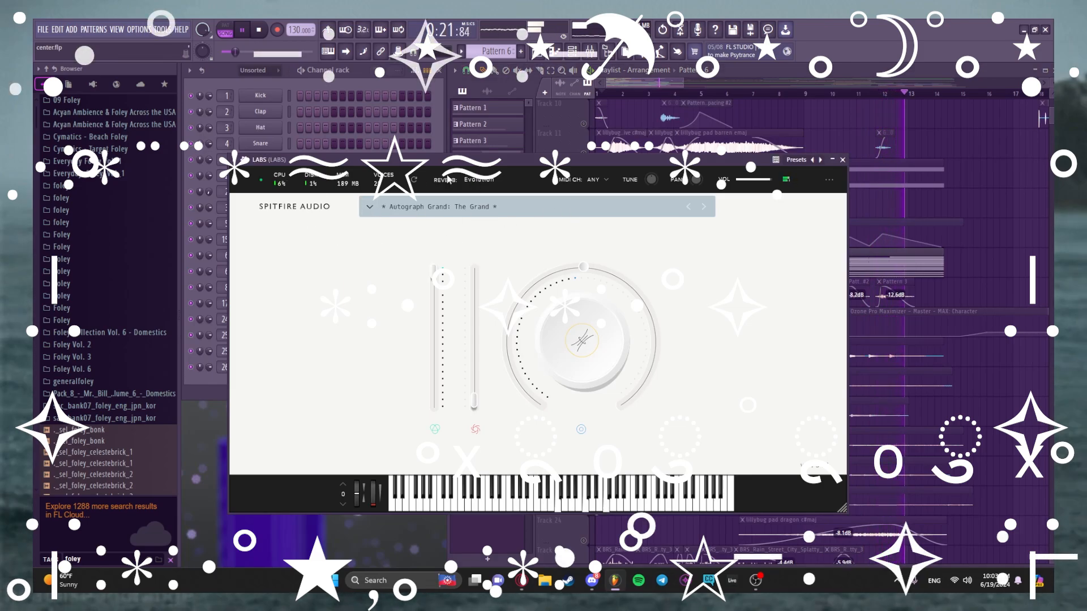
key(Escape)
key(space)
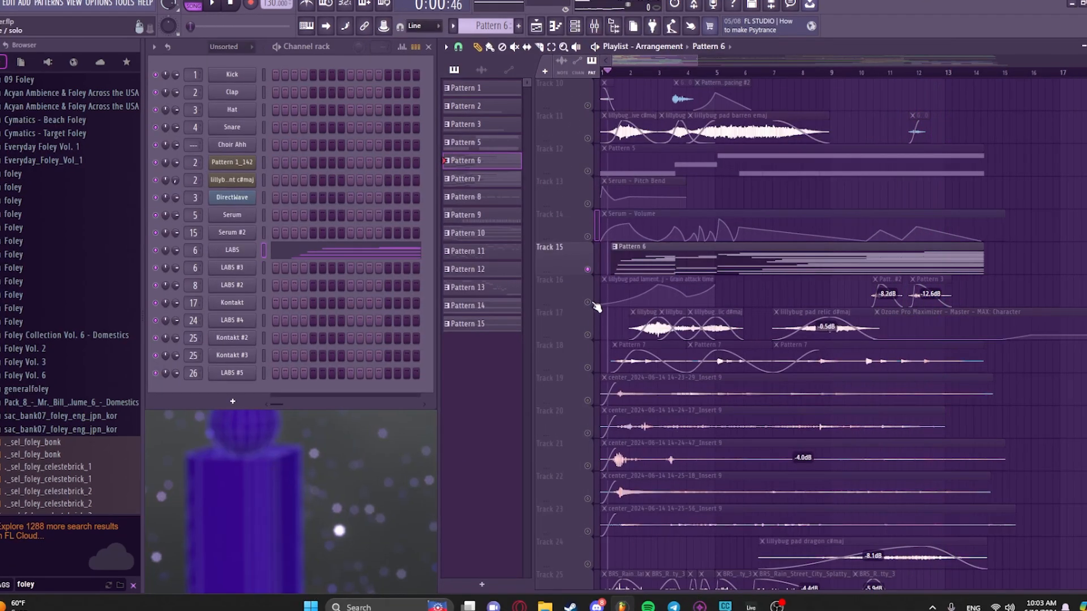
Step: Solo track 17 and play its lillybug pad clips from just before bar 2
right_click(584, 302)
click(646, 280)
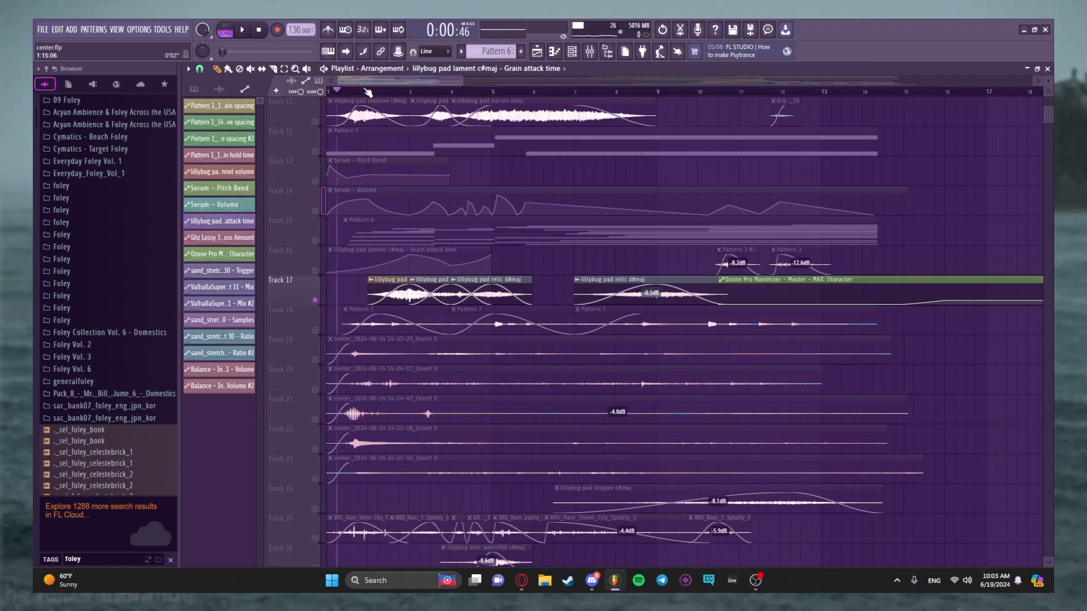
click(359, 93)
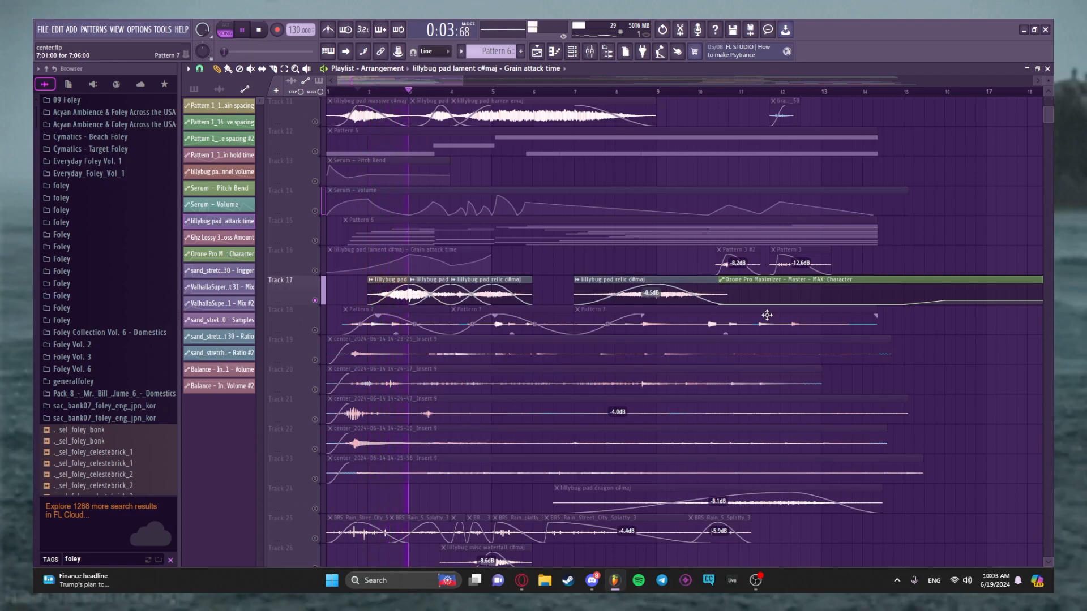
Step: Enable track 16 alongside track 17 and audition the later lillybug pad relic clip from about bar 7
click(315, 271)
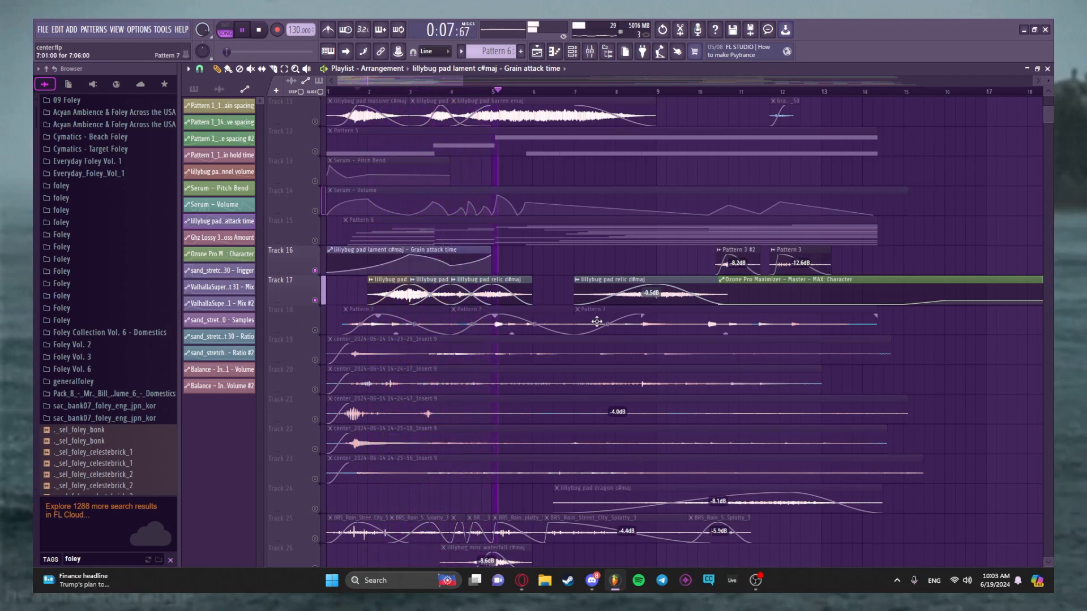
click(571, 92)
click(605, 100)
click(647, 93)
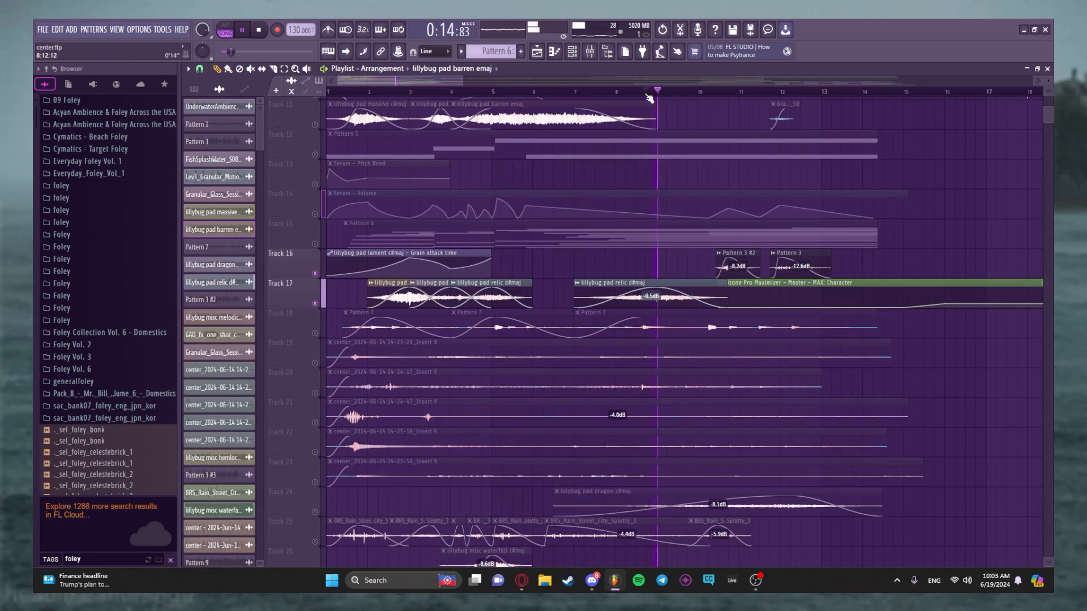
key(space)
Step: Solo track 18, return the playhead to the start and show Pattern 7's channels in the channel rack
scroll(289, 321, down, 1)
scroll(289, 321, up, 1)
click(338, 91)
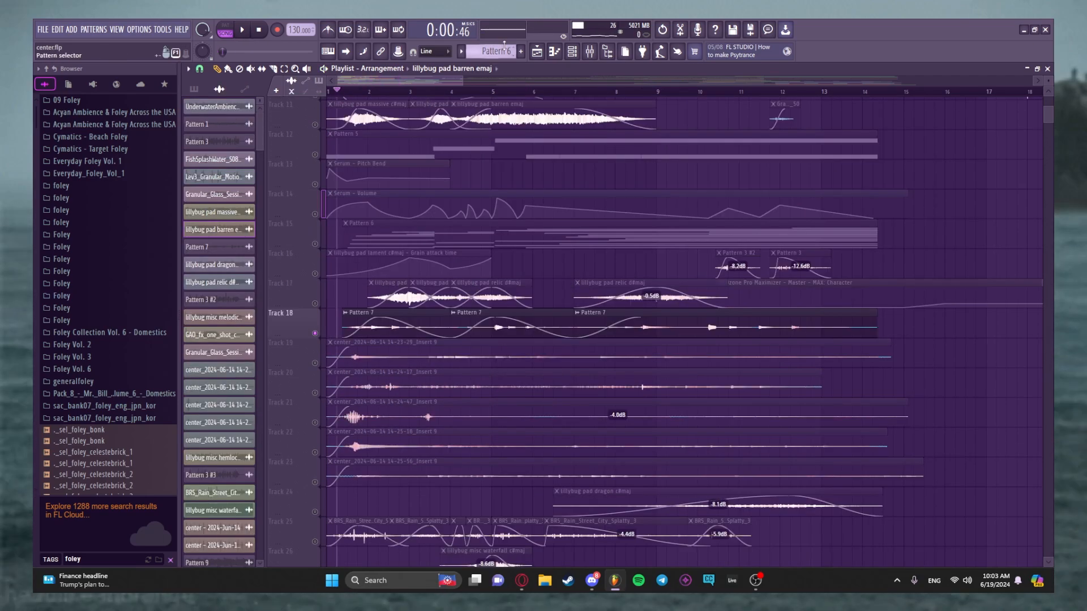
scroll(505, 47, down, 2)
scroll(504, 46, up, 1)
key(F6)
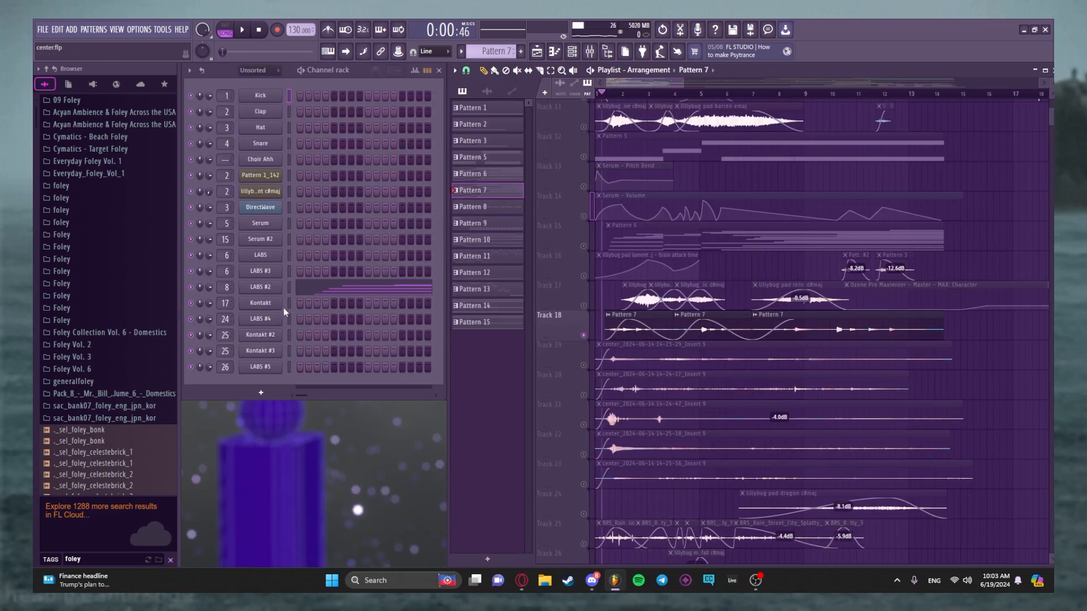
Step: Play Pattern 7 by itself in pattern mode and view the LABS #2 instrument behind it, then close the instrument
click(226, 32)
key(space)
key(space)
click(260, 287)
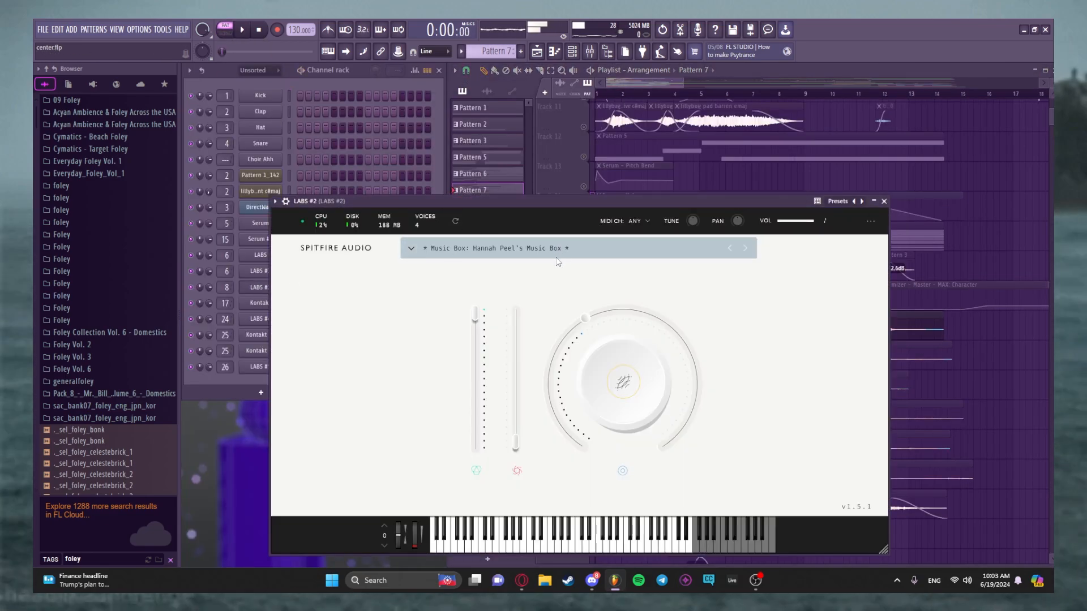
key(Escape)
Step: Show the LABS #2 mixer insert and view the settings of its Crystallizer effect, then close the effect
key(F9)
click(985, 316)
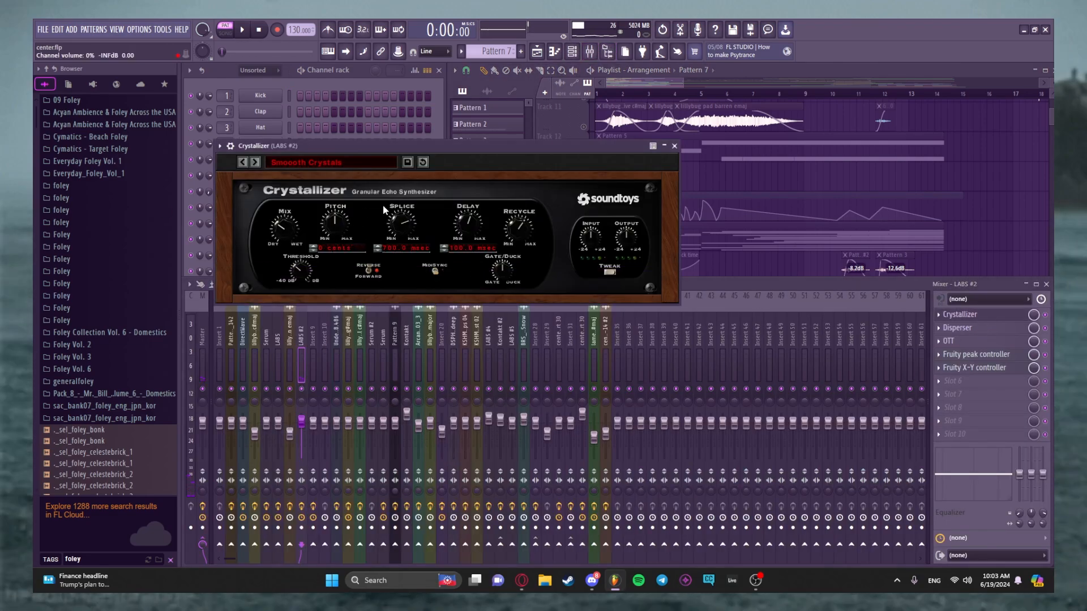
click(674, 146)
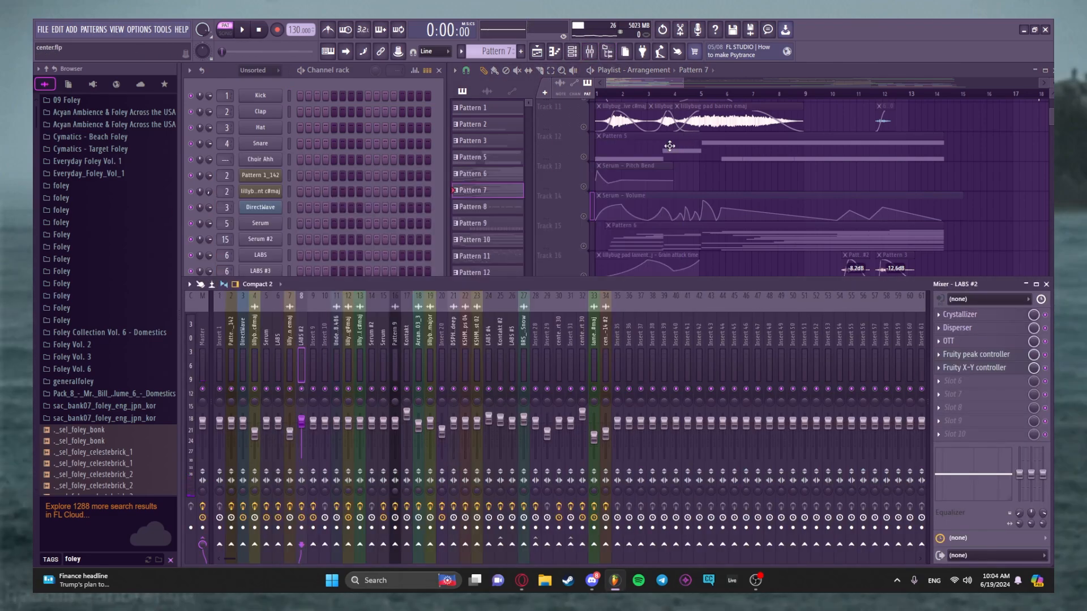
Step: View the Disperser on the LABS #2 insert together with its Fruity peak controller and Fruity X-Y controller, then close them
click(1027, 327)
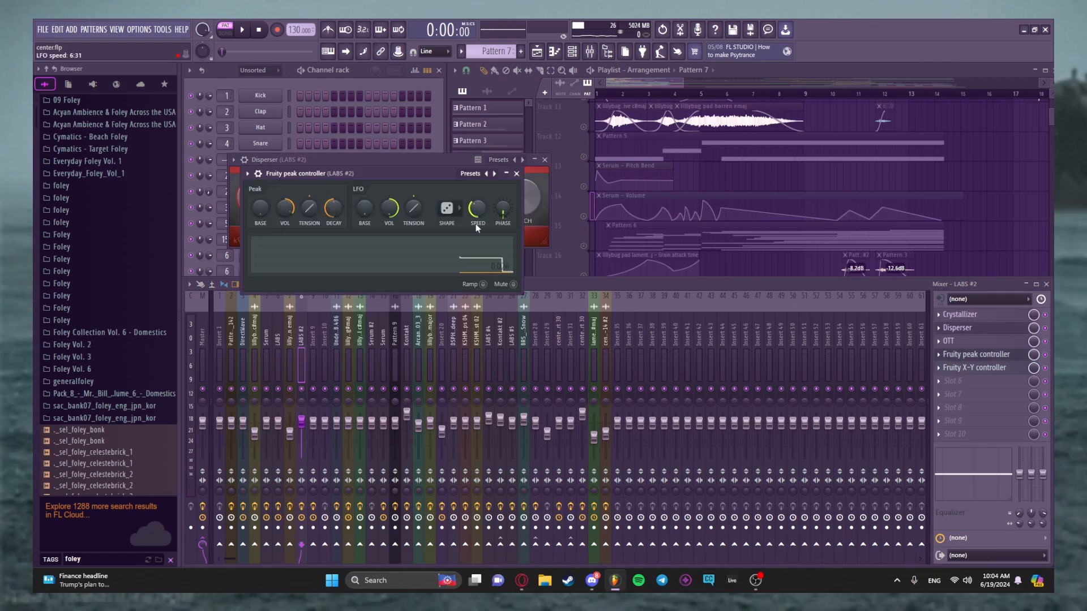
click(529, 164)
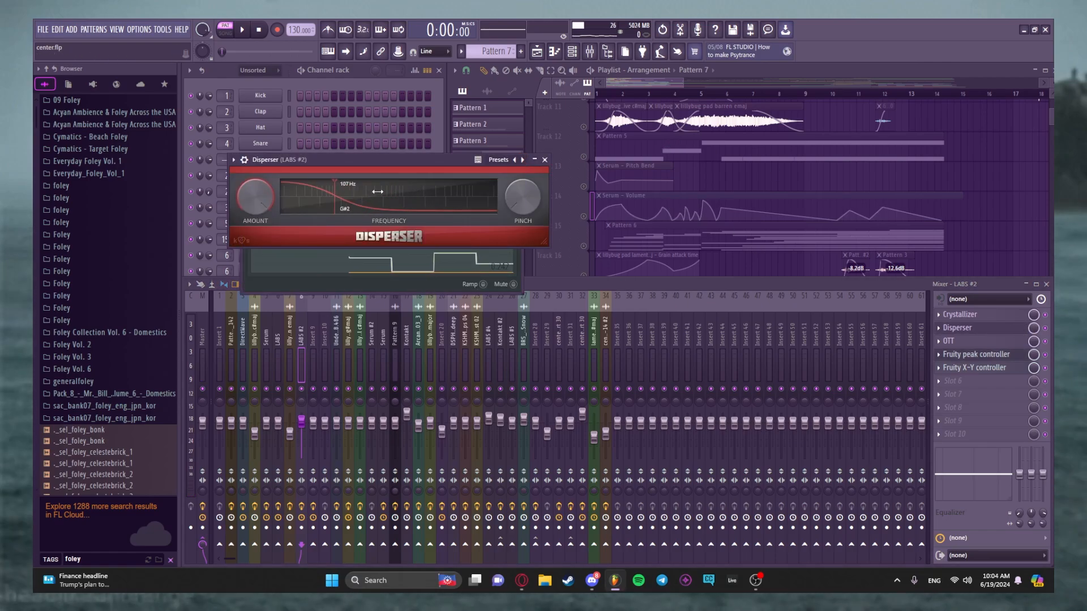
click(974, 368)
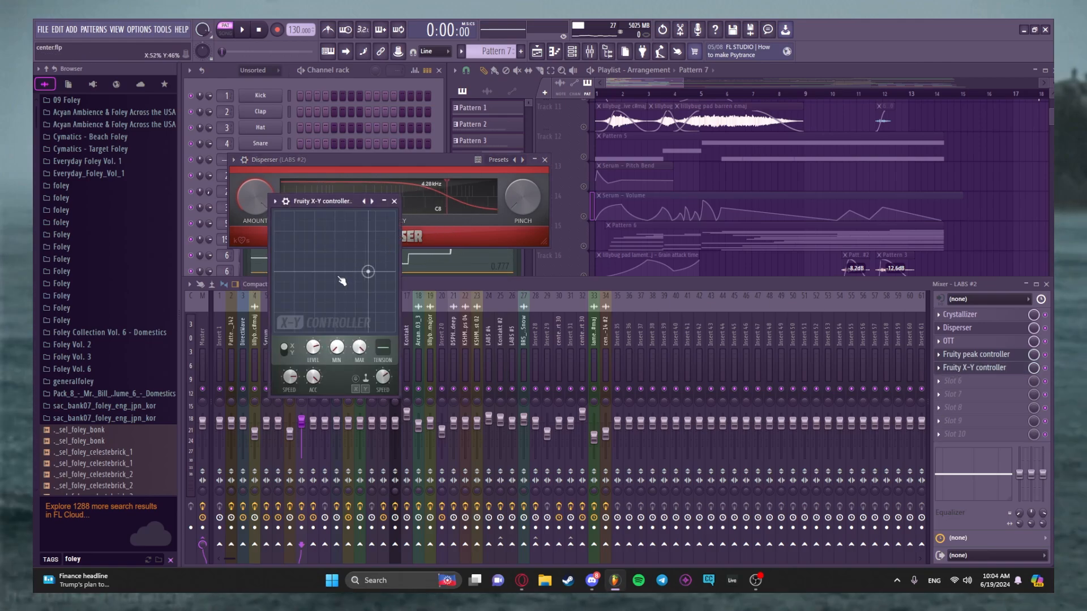
click(394, 201)
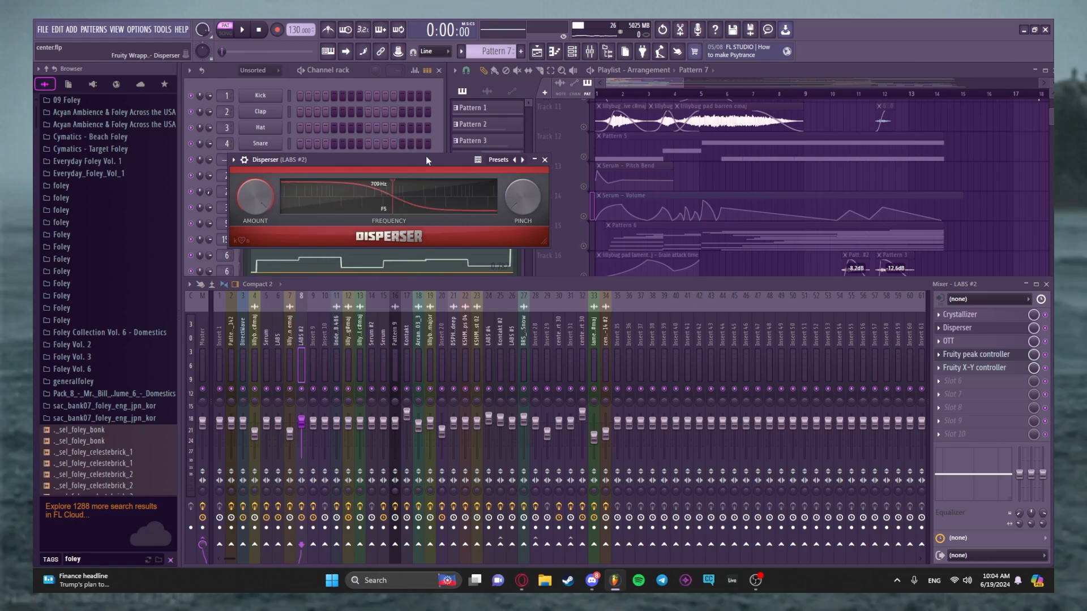
key(Escape)
key(Escape)
Step: Audition Pattern 7 through the LABS #2 effects chain, then stop playback and close the mixer
key(space)
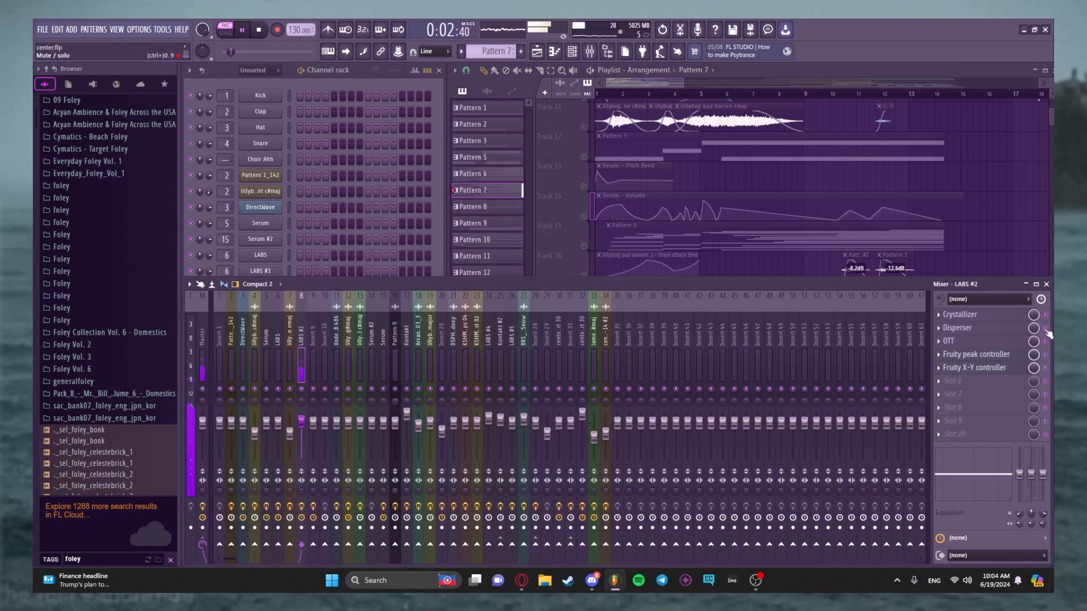
key(space)
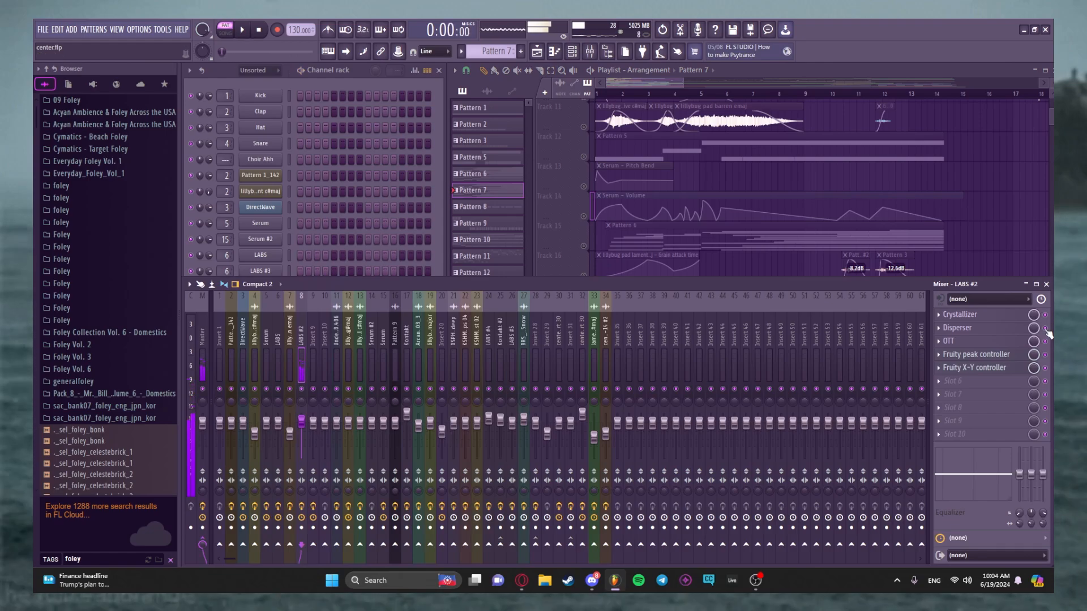
click(1047, 284)
Step: Switch to song mode, enlarge the playlist and play track 18's Pattern 7 clips from just after bar 1
click(610, 94)
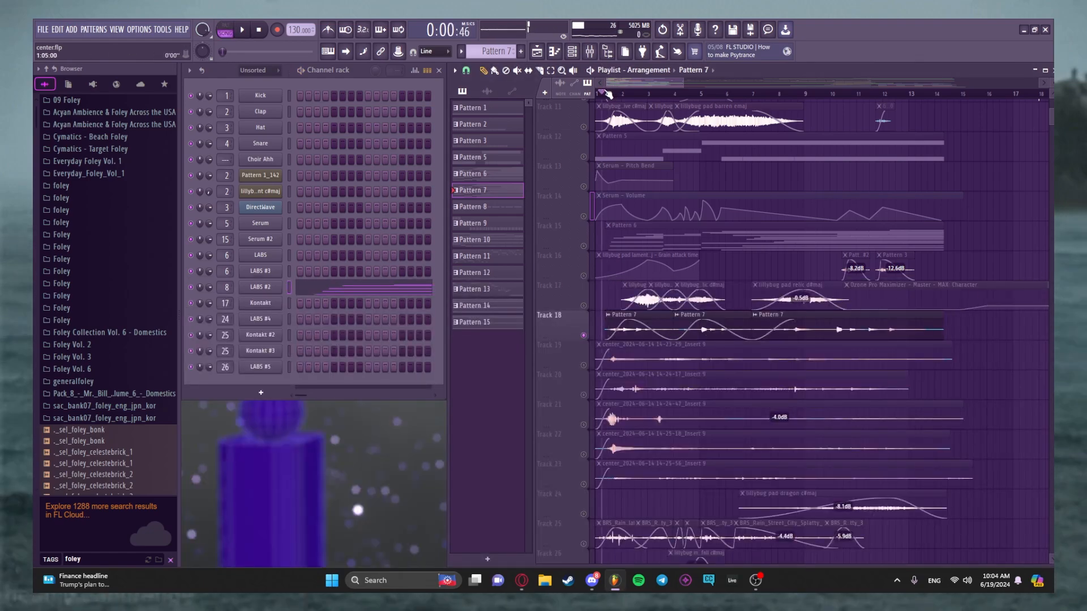
key(Return)
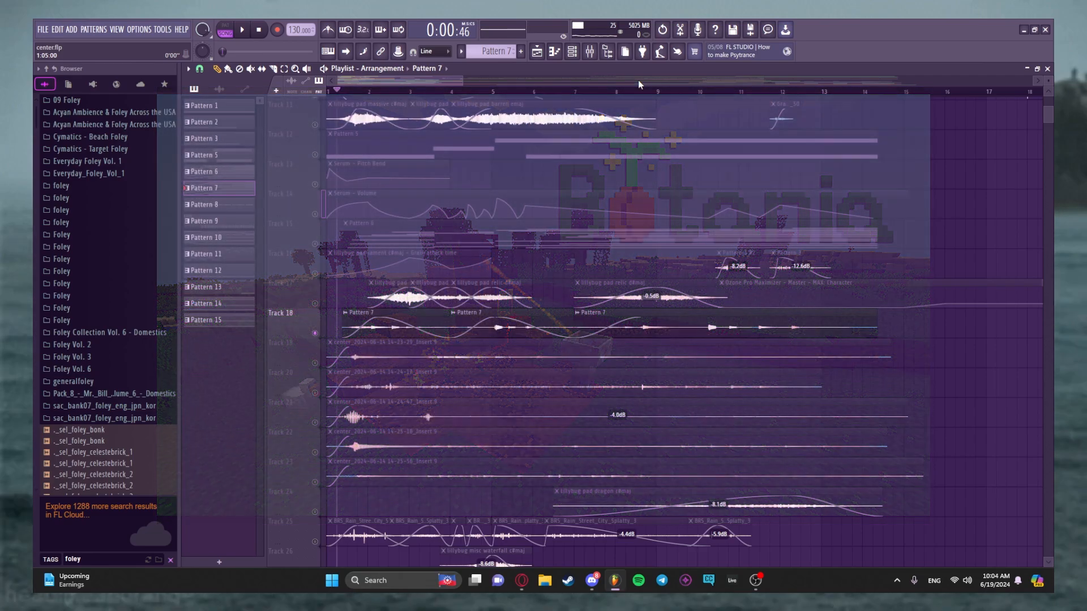
key(space)
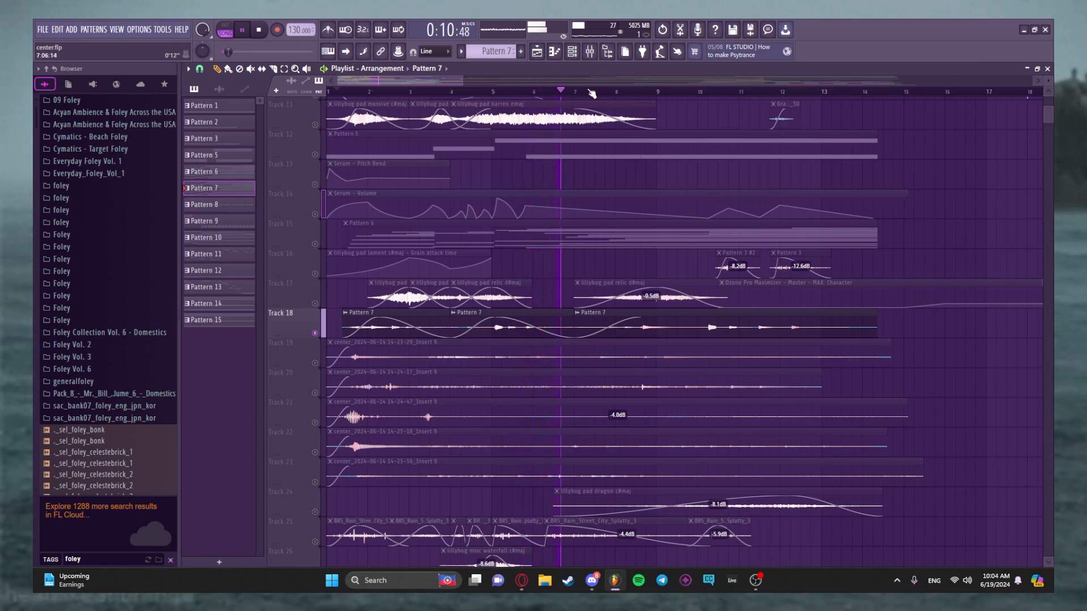
click(667, 329)
Step: Enable only tracks 19 to 23 and check the audio channels of their Insert 9 recordings in the channel rack
key(F6)
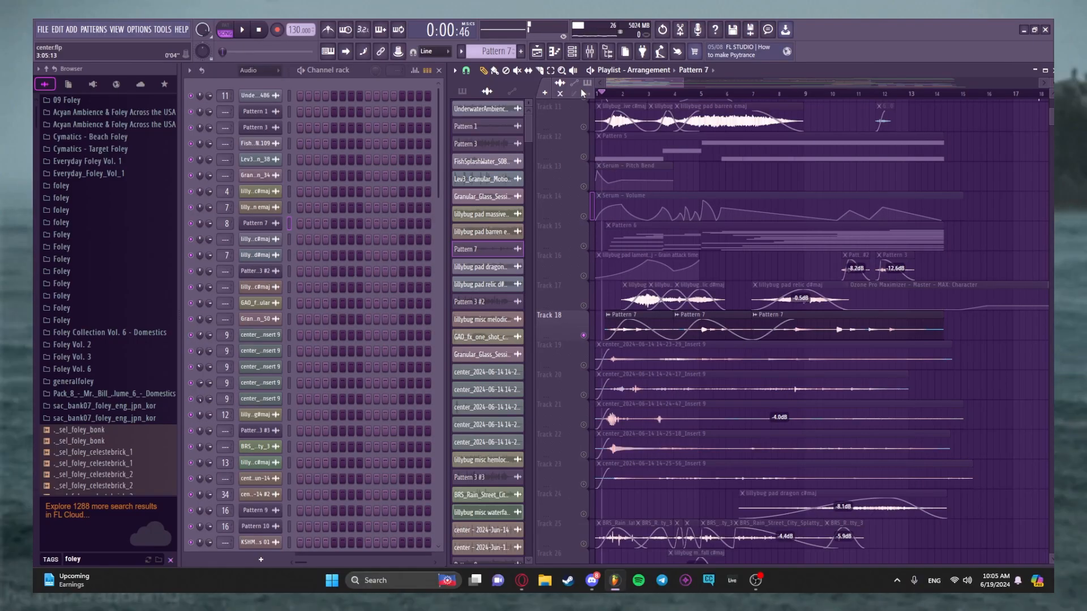
key(F6)
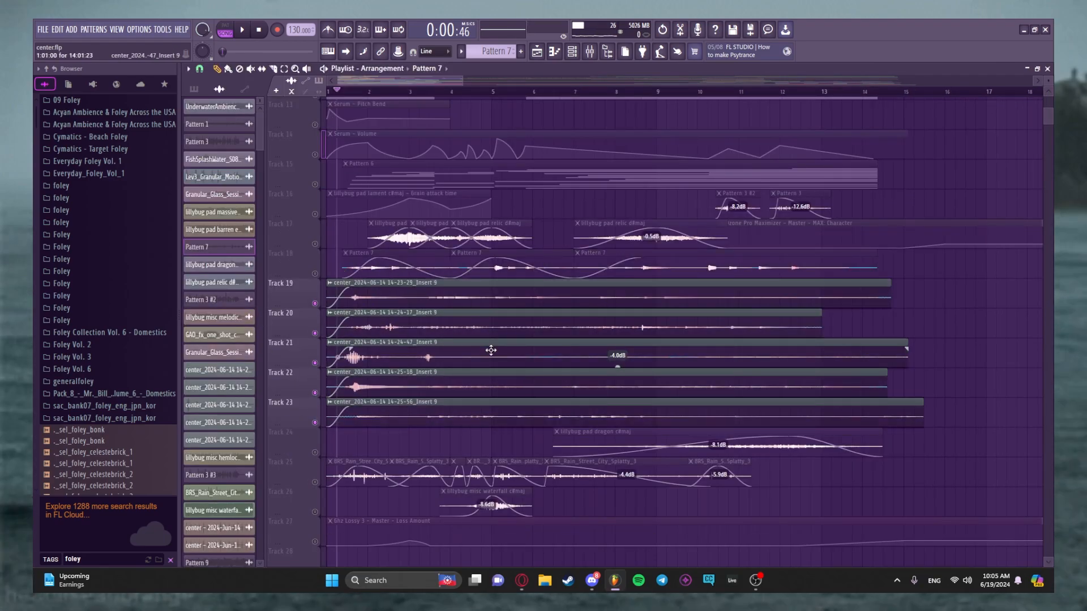
key(F6)
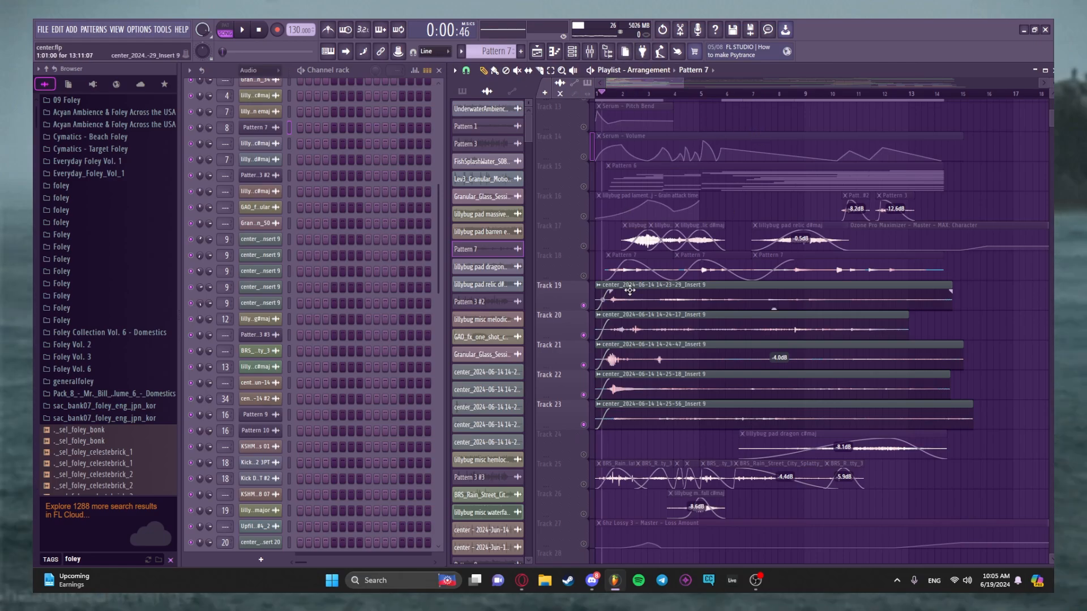
key(Return)
Step: Play the recorded clips on tracks 19 to 23 from near the start to about bar 15, then stop playback
drag(464, 81, 402, 81)
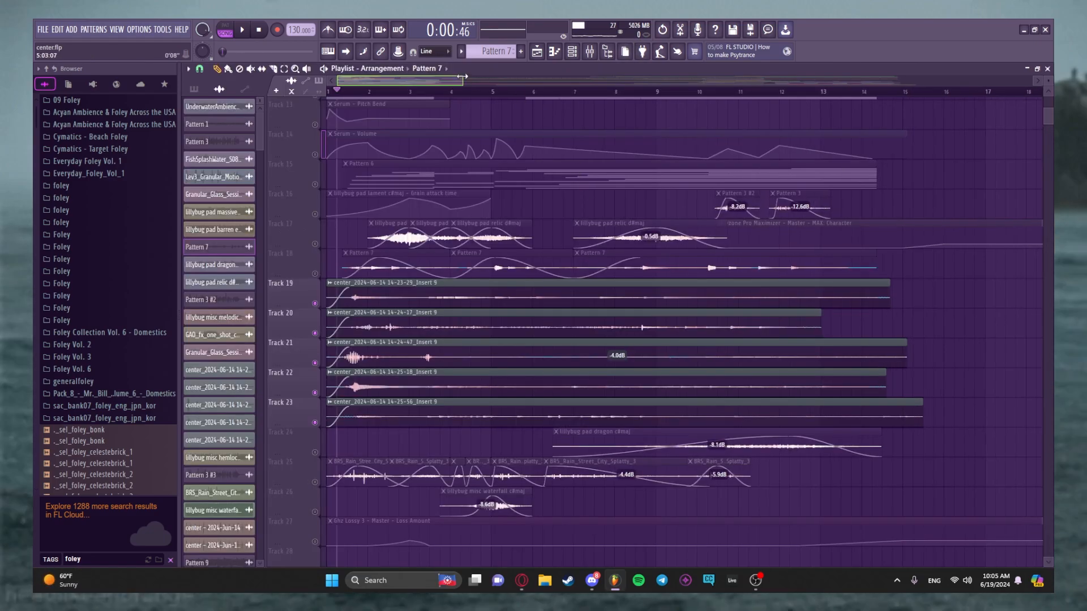
key(space)
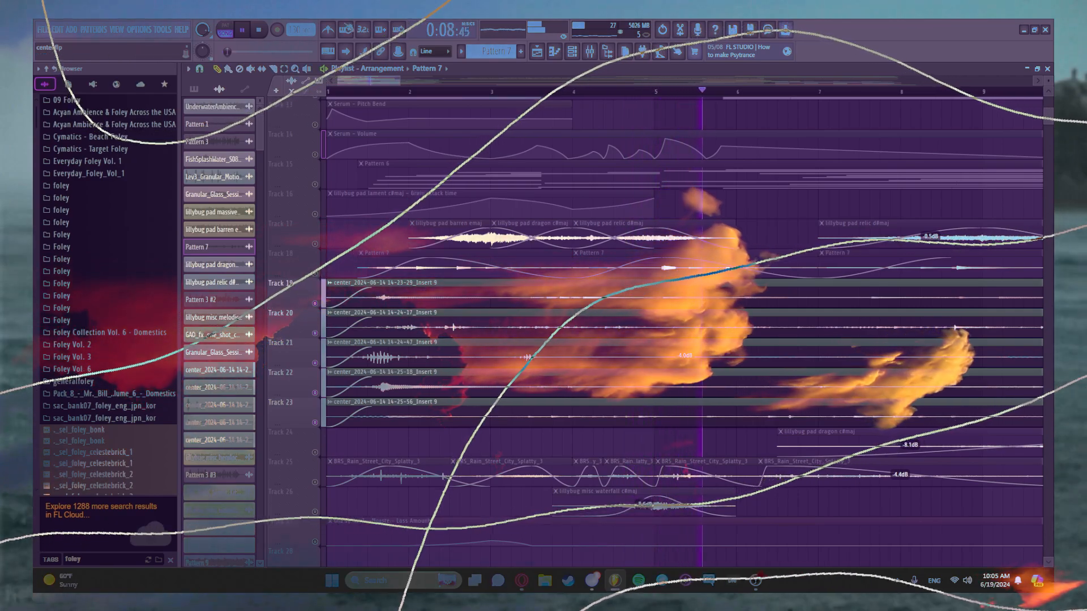
drag(374, 83, 405, 83)
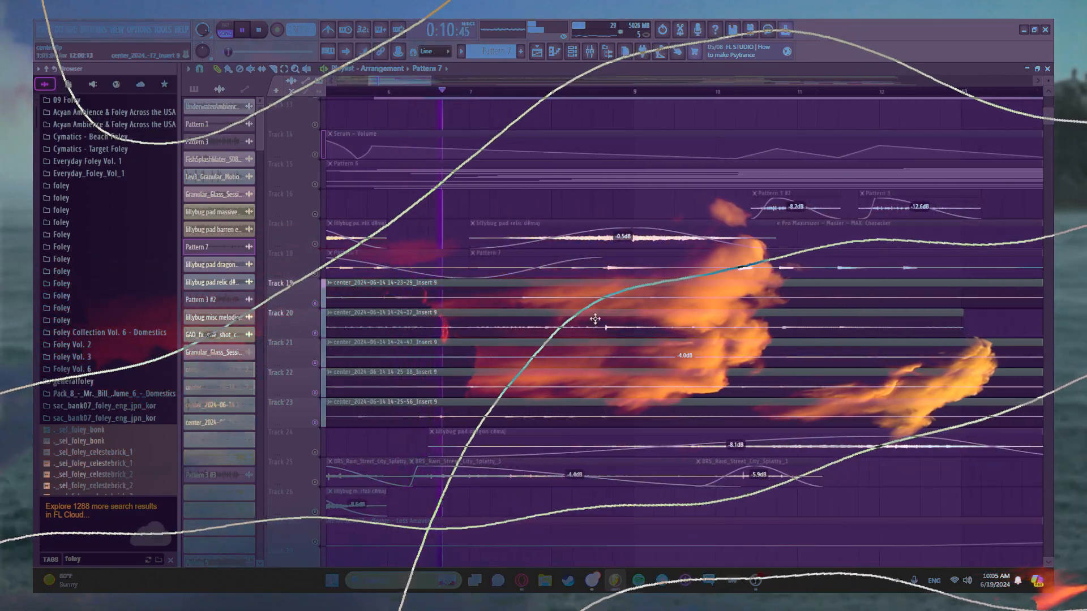
scroll(587, 340, down, 3)
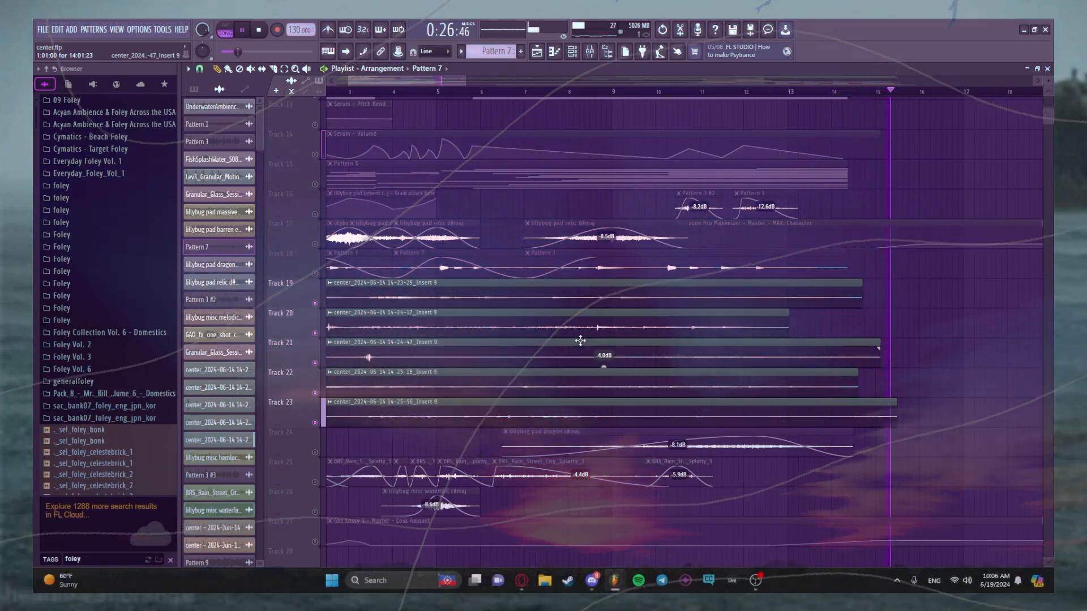
key(space)
Step: Solo track 24 and audition the lillybug pad dragon clip, then stop and reset playback
scroll(281, 197, down, 2)
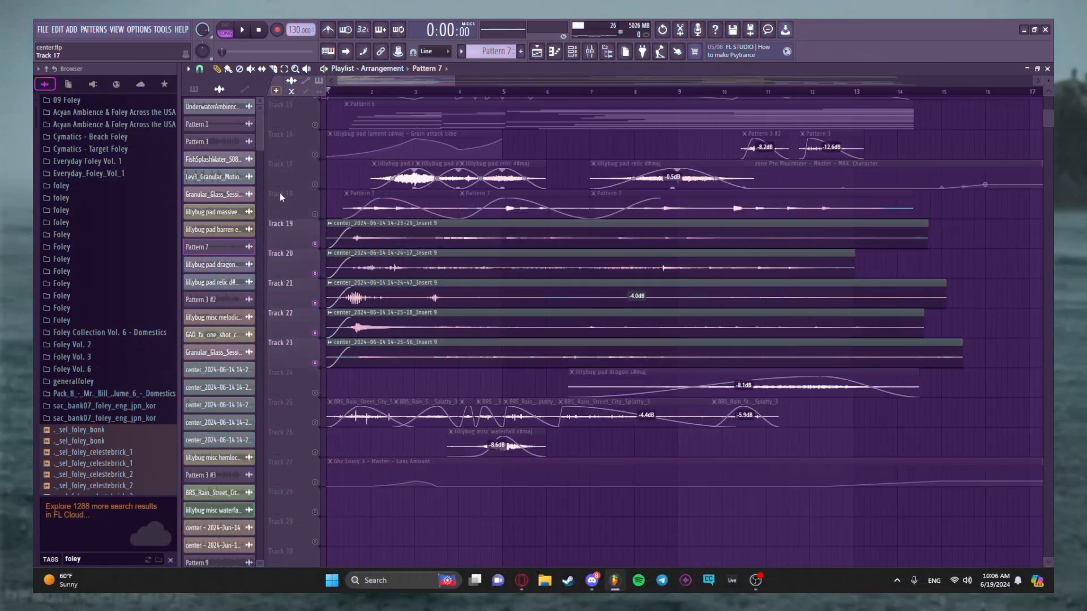
click(317, 393)
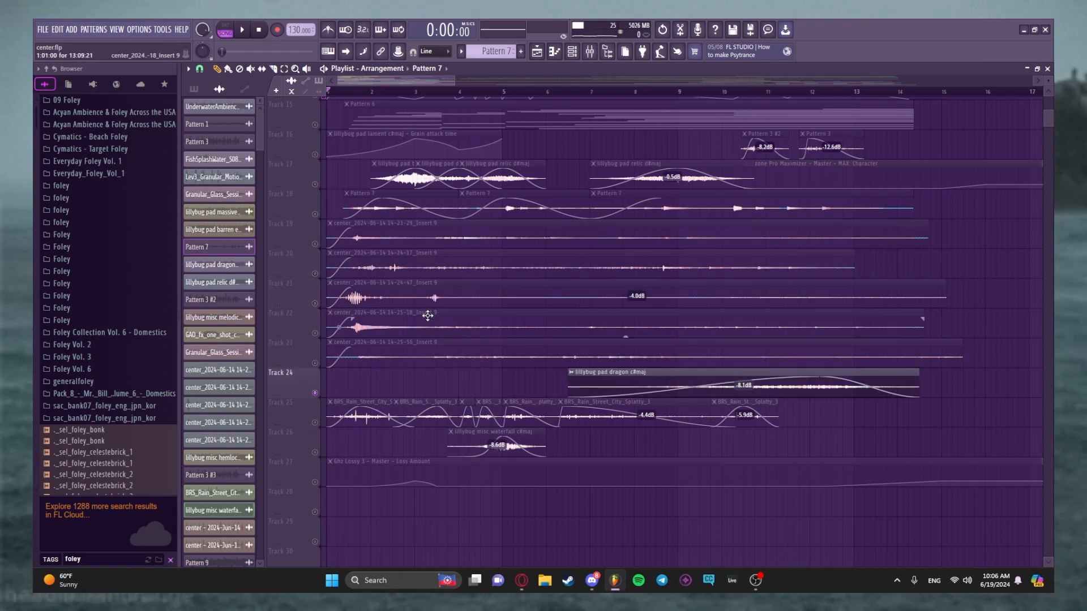
drag(731, 90, 811, 96)
key(space)
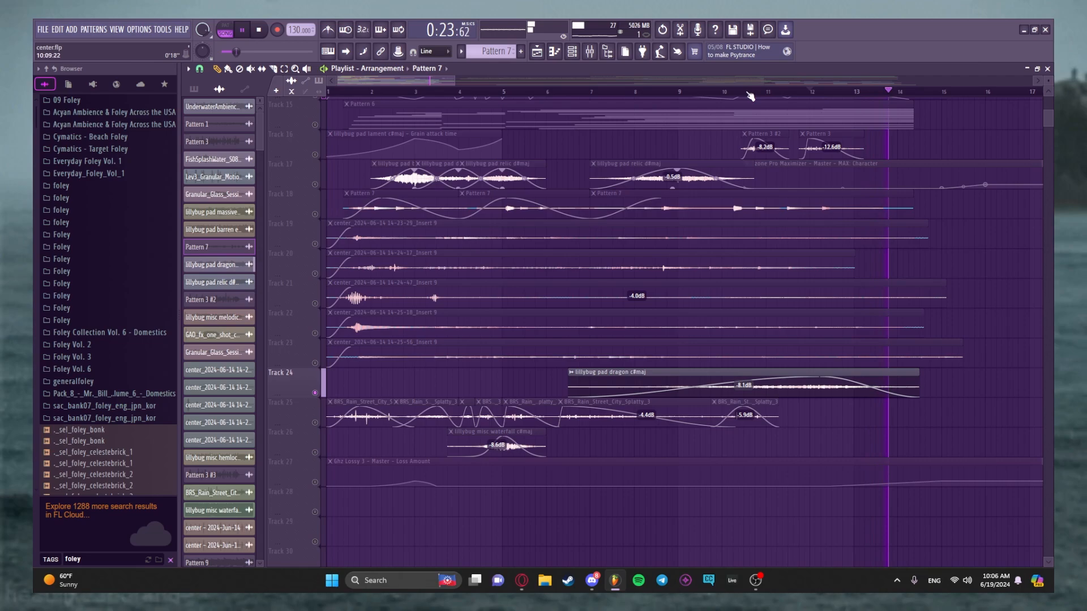
key(space)
click(260, 31)
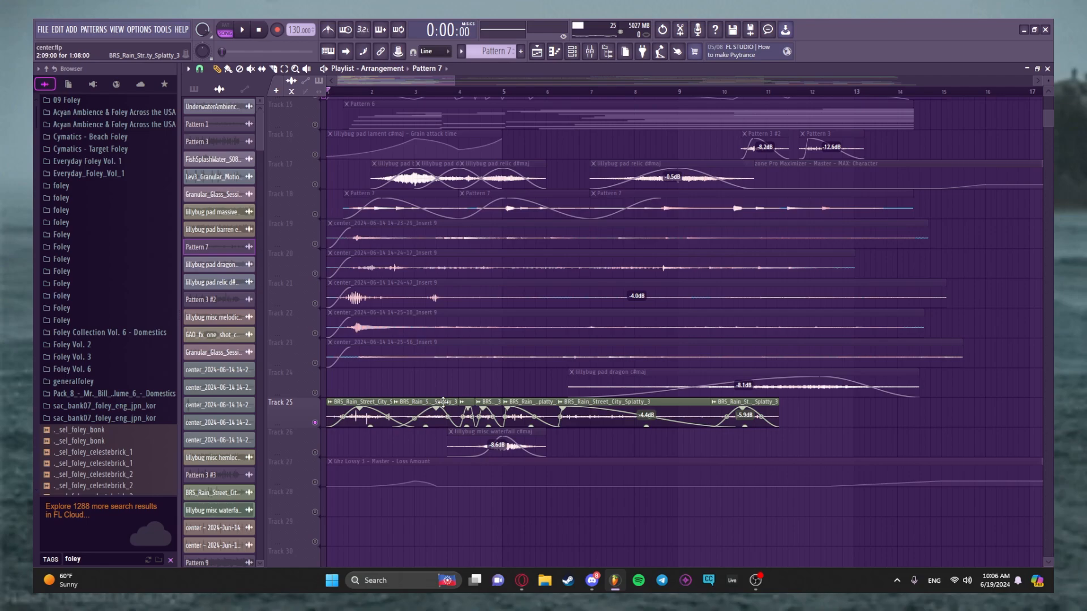
Step: Solo track 25 and play its BRS_Rain_Street_City_Splatty_3 rain clips from the start
scroll(504, 178, up, 5)
scroll(499, 195, down, 4)
key(space)
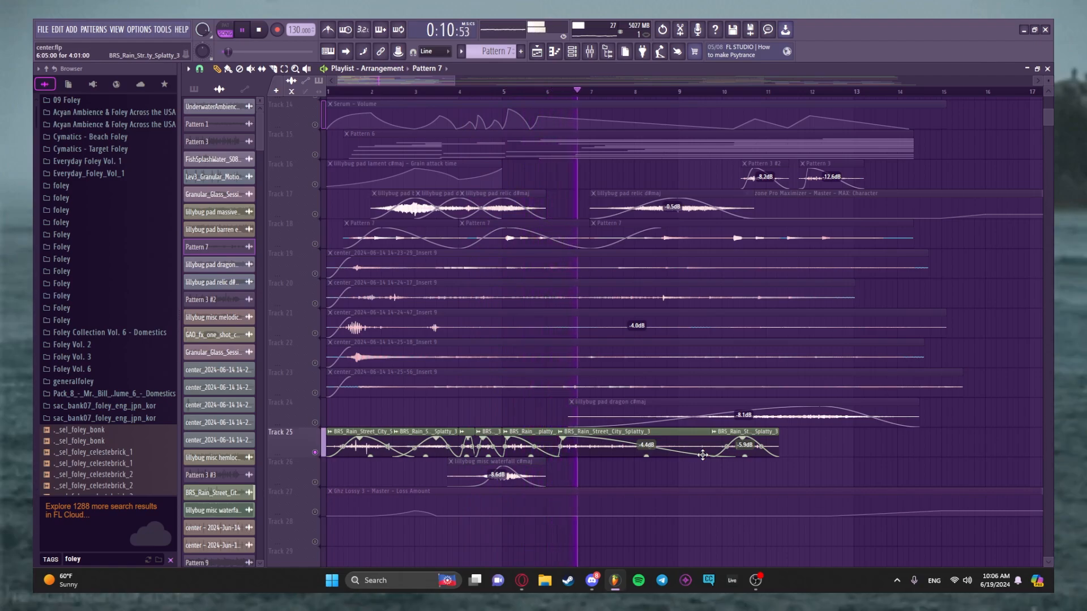
scroll(703, 453, up, 4)
scroll(703, 451, down, 4)
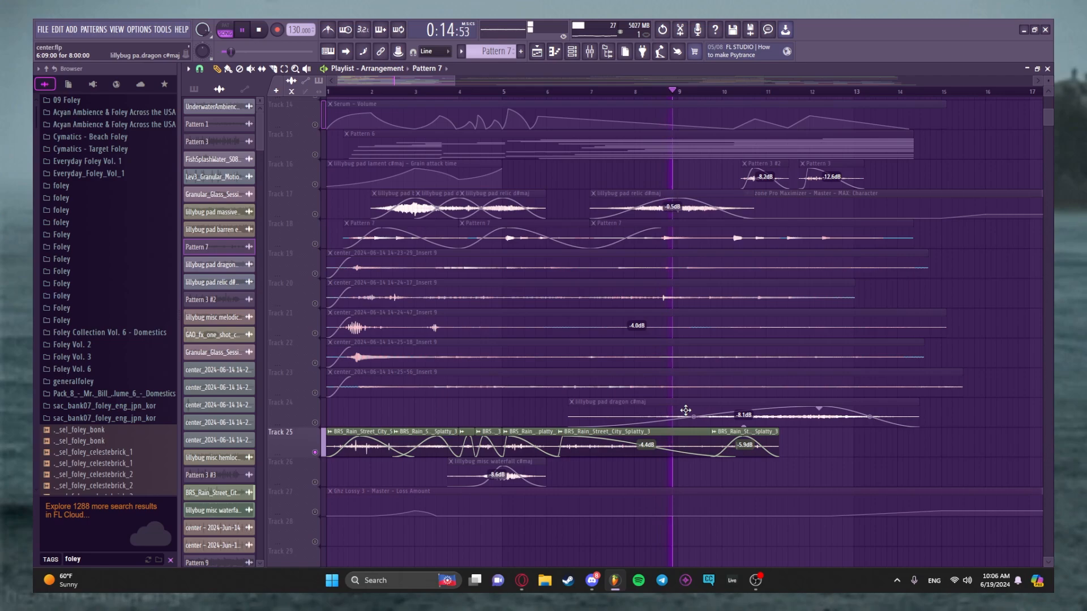
Step: Solo track 16 and play its two Pattern 3 audio clips from just after bar 10, then stop playback
right_click(315, 333)
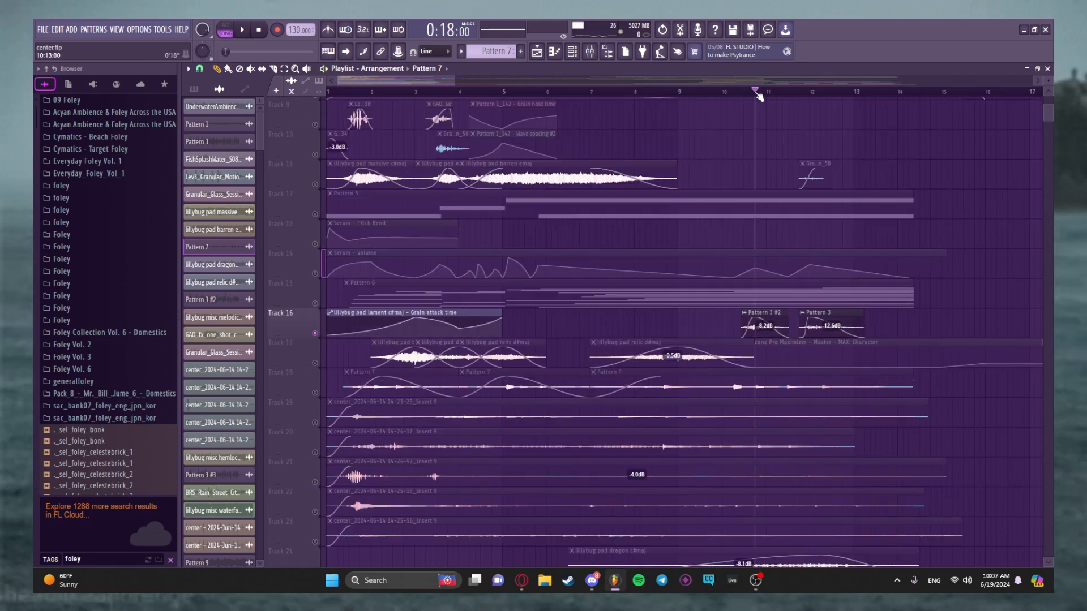
click(739, 91)
key(space)
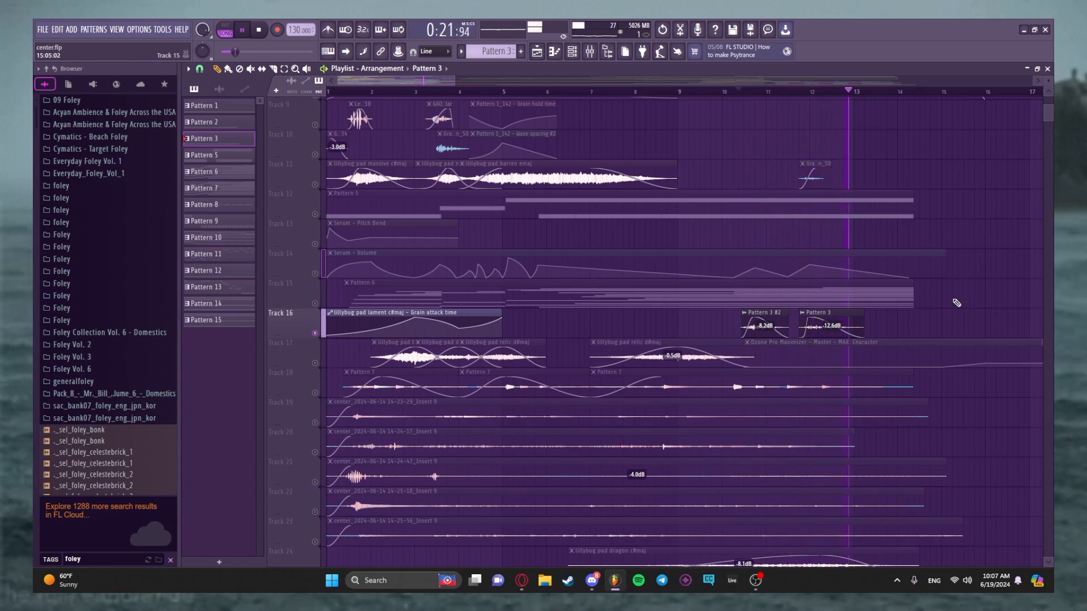
key(space)
Step: Solo track 27, which holds the Ghz Lossy 3 Loss Amount automation for the master
scroll(432, 375, down, 4)
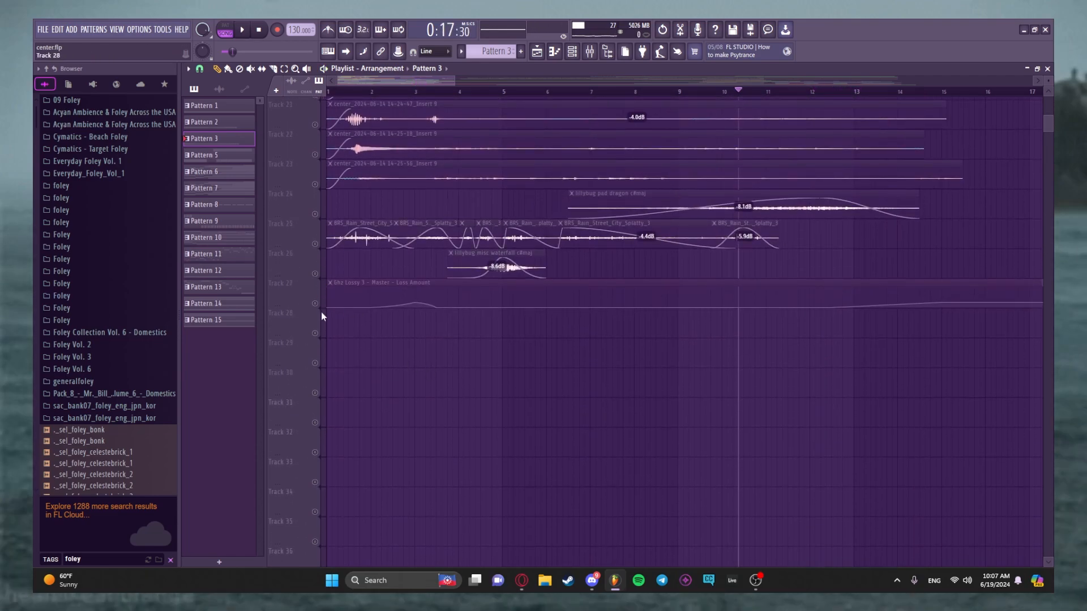
scroll(320, 311, up, 4)
click(319, 426)
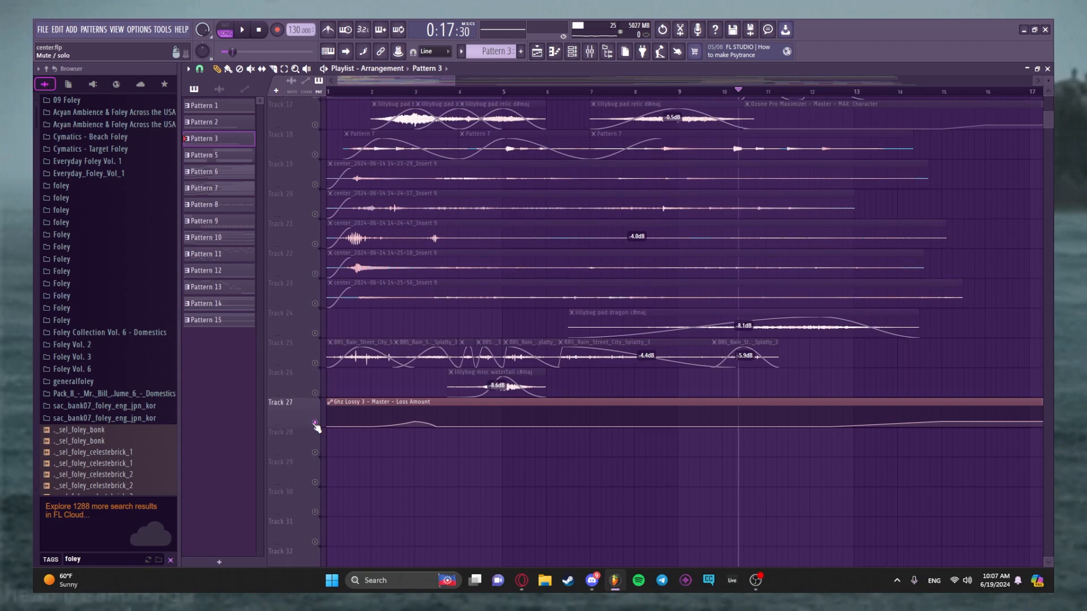
scroll(313, 317, up, 5)
scroll(312, 397, down, 1)
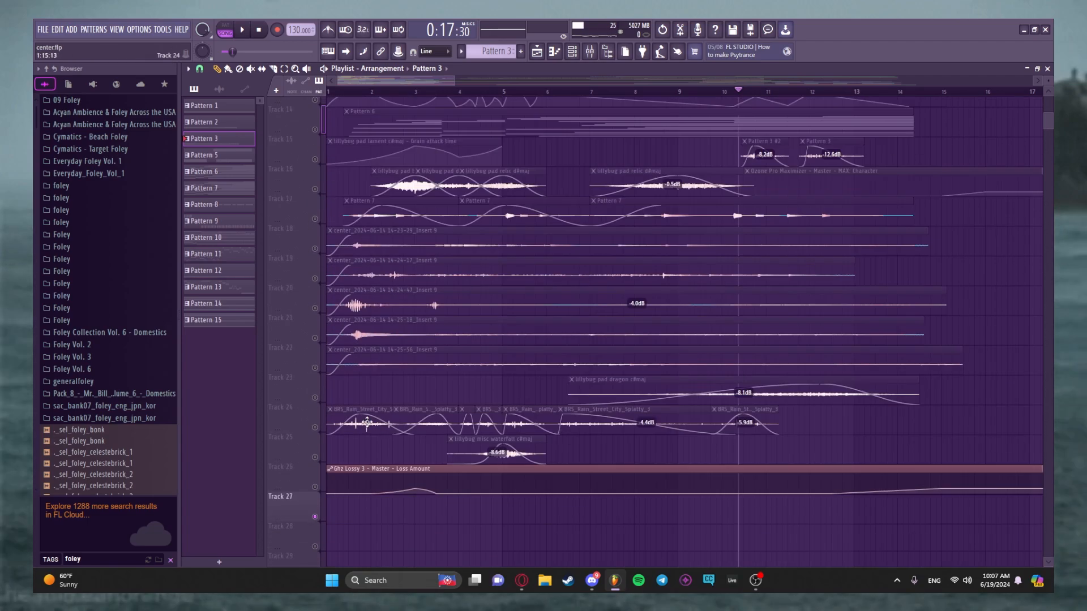
Step: Enable tracks 19 to 23 and track 17 alongside track 27, and place the playhead just before bar 2
click(343, 92)
drag(343, 93, 327, 96)
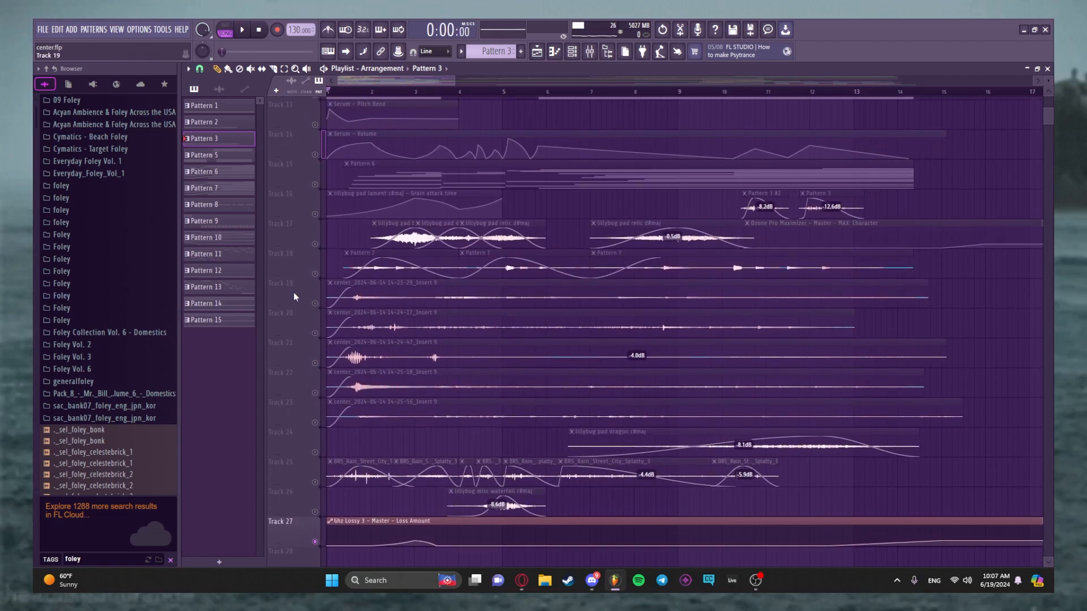
drag(315, 414, 316, 287)
click(315, 244)
click(366, 93)
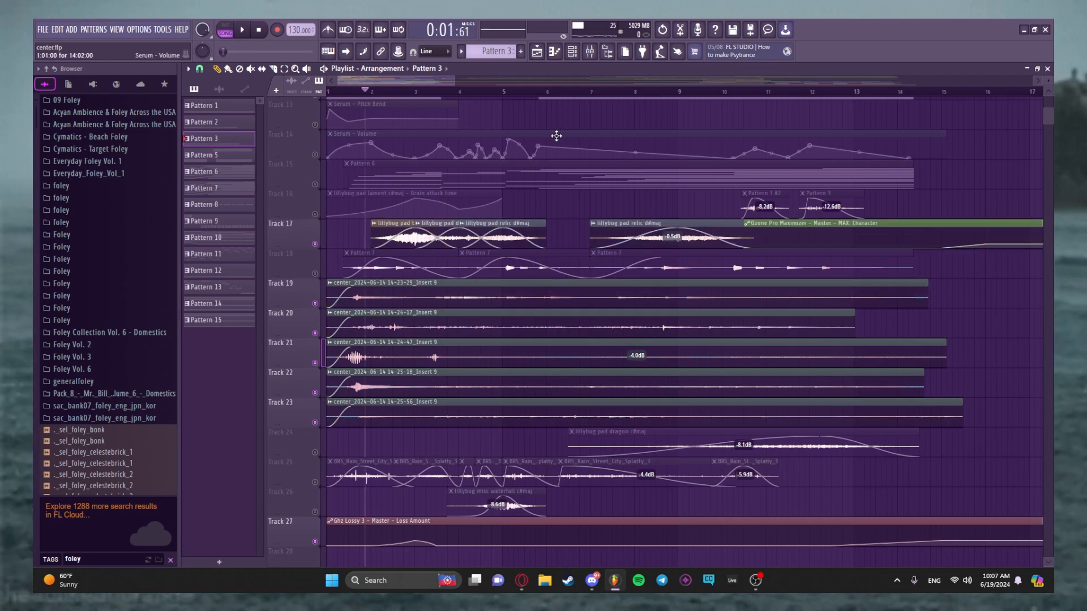
Step: Enable track 15 in place of track 17 and play the combination with the Loss Amount automation, then stop
click(315, 185)
click(315, 244)
key(space)
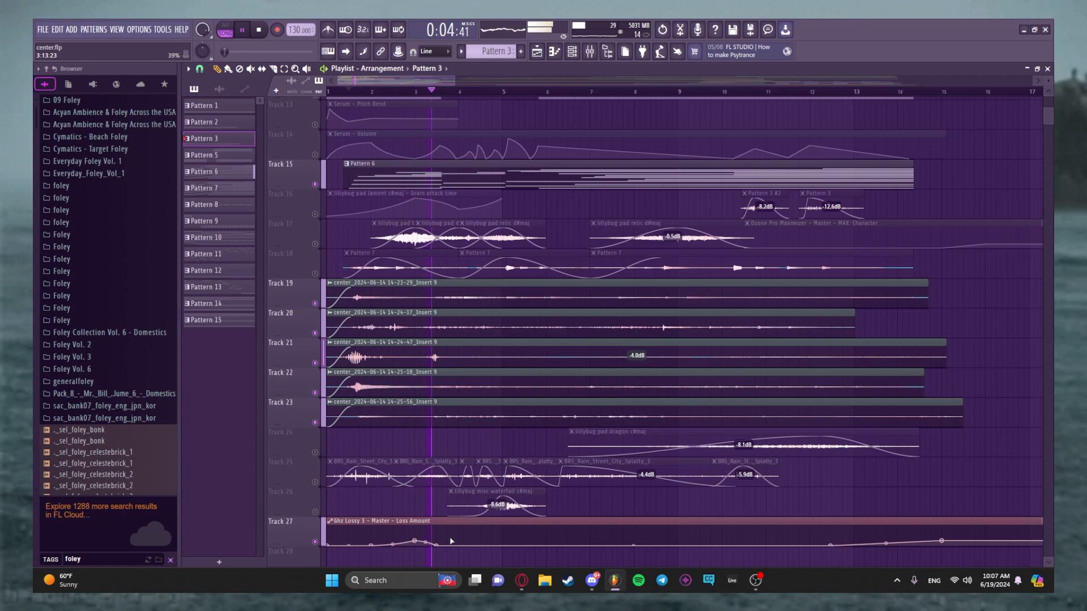
key(space)
Step: Turn all playlist tracks back on
ctrl+click(316, 274)
ctrl+click(316, 274)
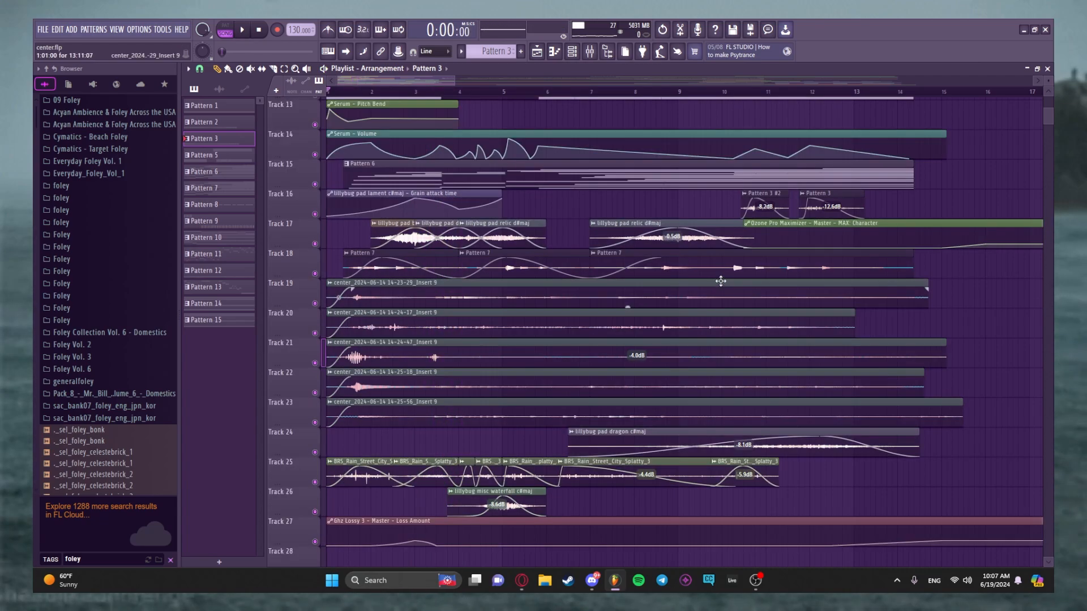
scroll(736, 396, up, 5)
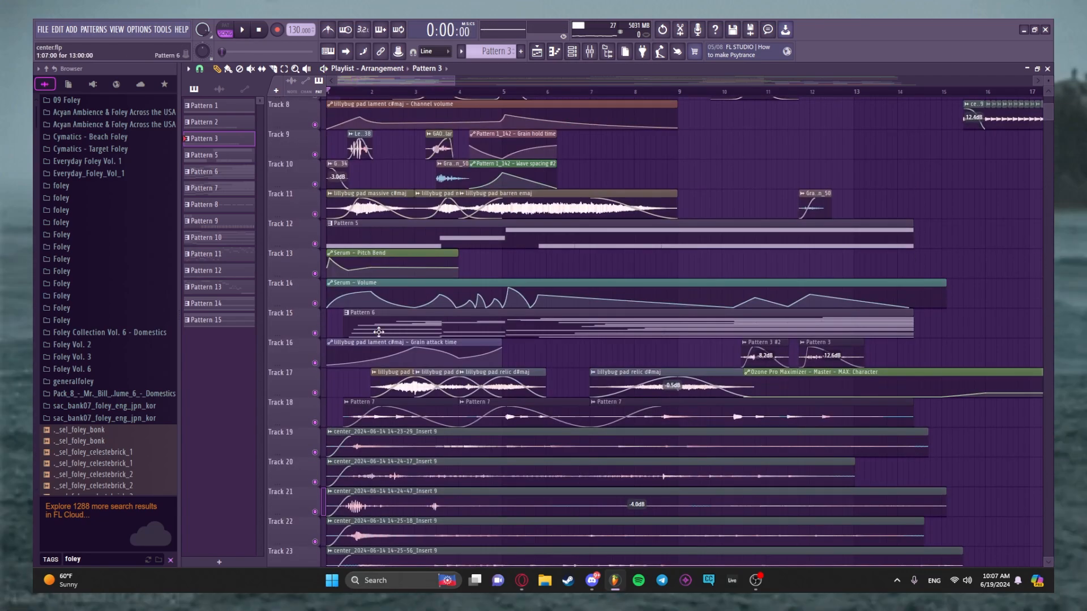
Step: Solo track 15, select its Pattern 6 clip and place the playhead midway through bar 1
ctrl+click(315, 333)
drag(455, 81, 378, 101)
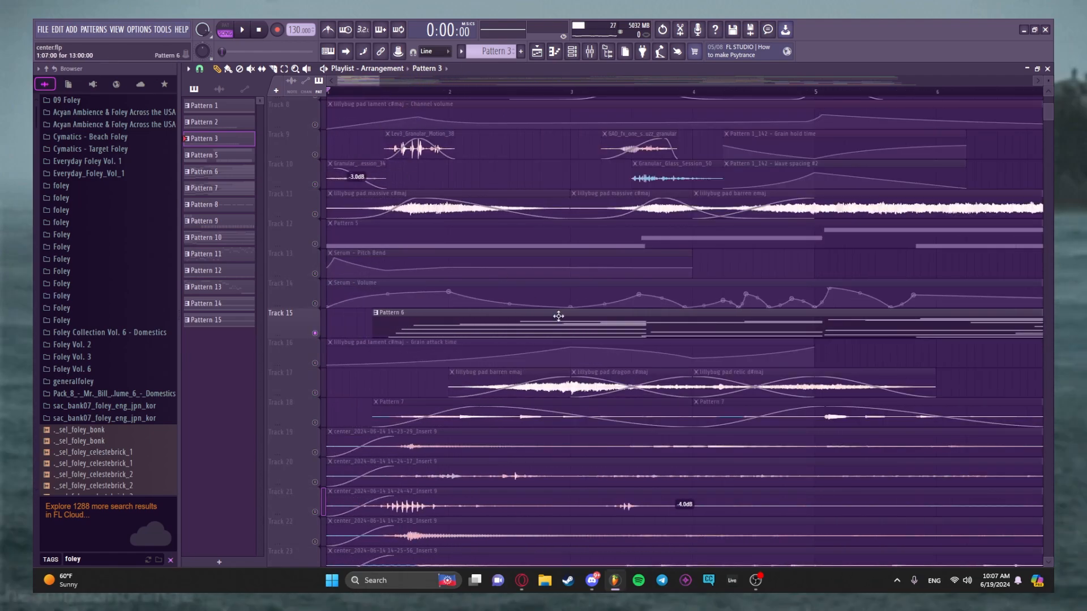
click(584, 331)
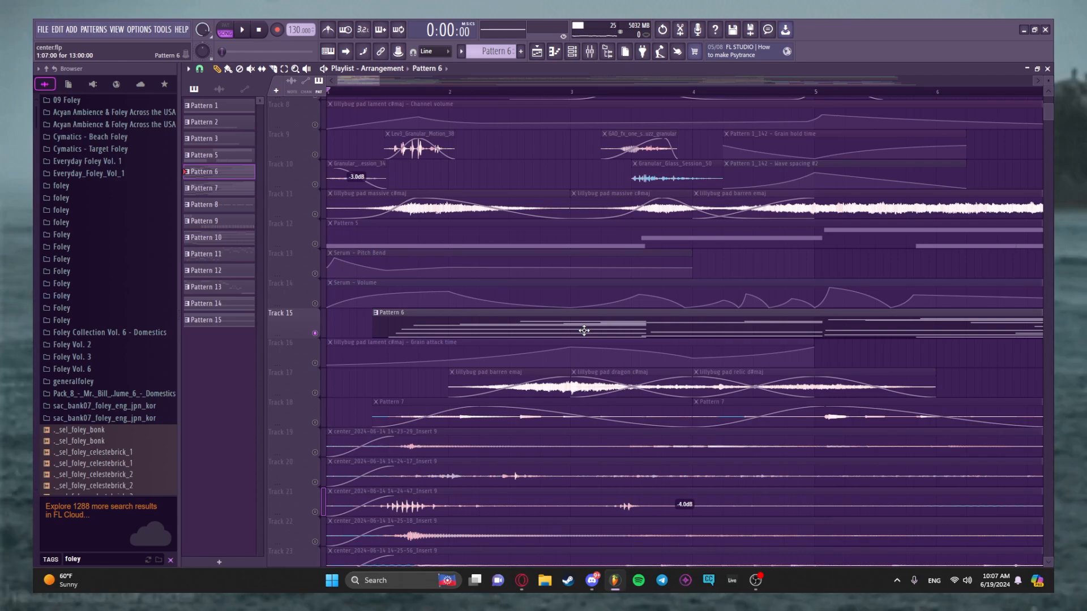
drag(379, 92, 392, 99)
scroll(539, 189, up, 5)
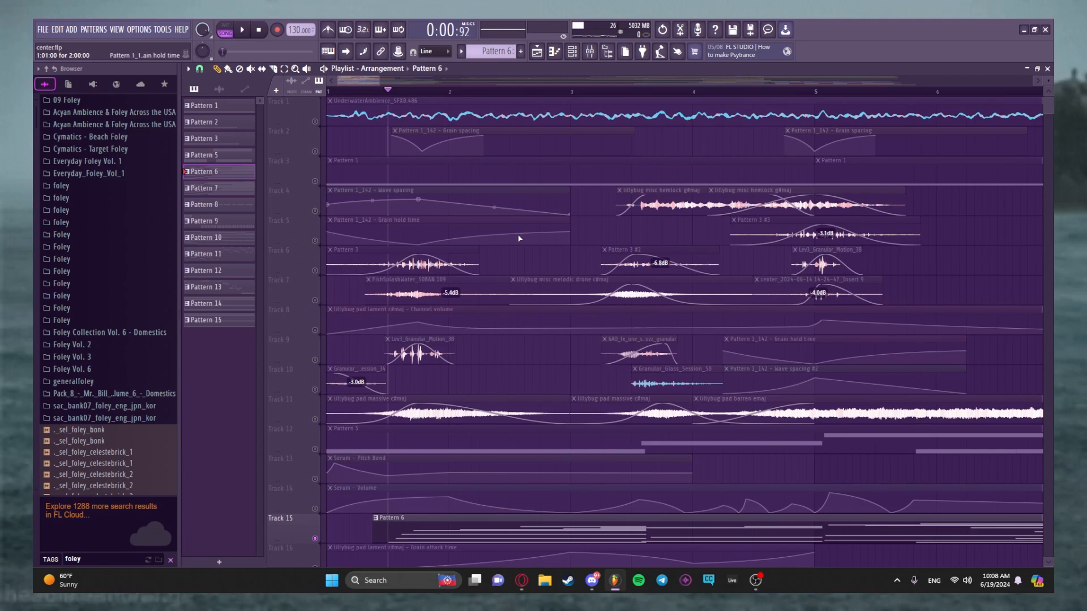
Step: Compare the Pattern 6 notes on track 15 with the tracks above it and place the playhead at bar 5
scroll(672, 401, down, 8)
scroll(555, 383, up, 8)
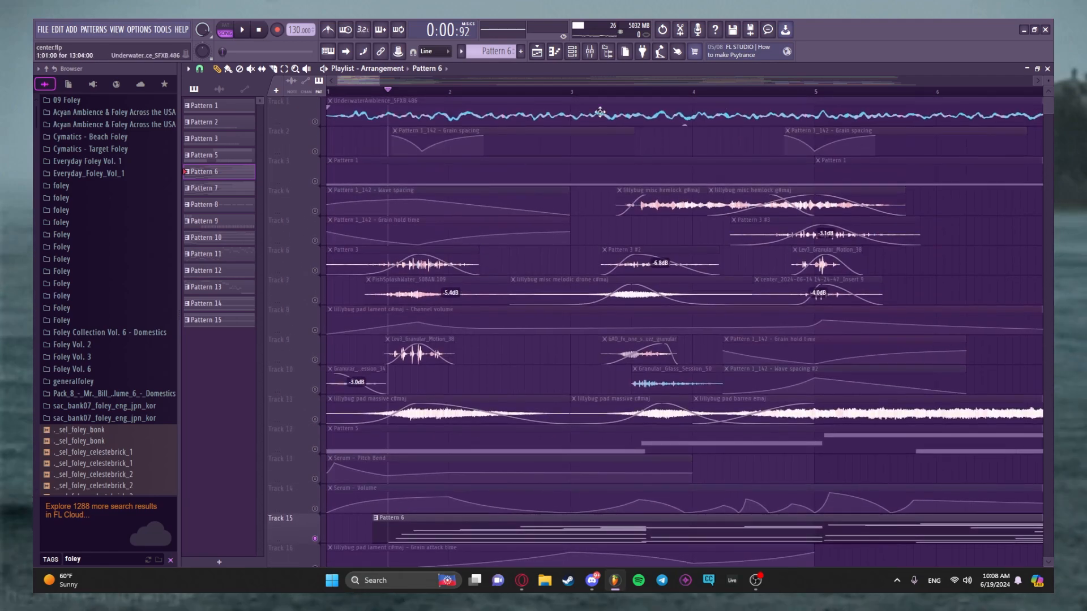
scroll(585, 528, right, 3)
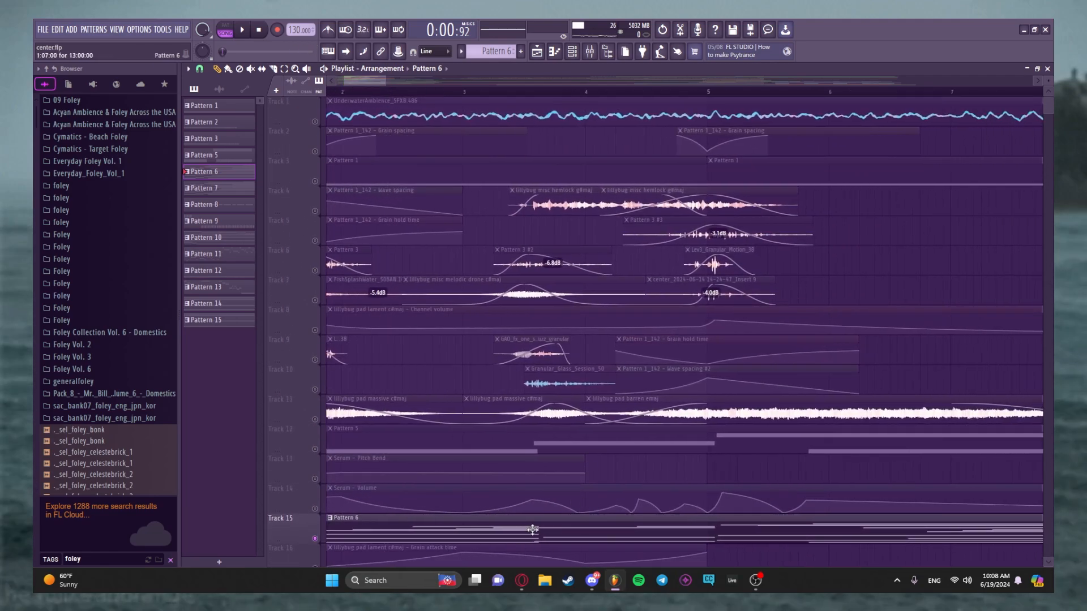
click(701, 92)
mouse_move(703, 90)
mouse_down()
mouse_move(720, 89)
mouse_move(711, 89)
mouse_up()
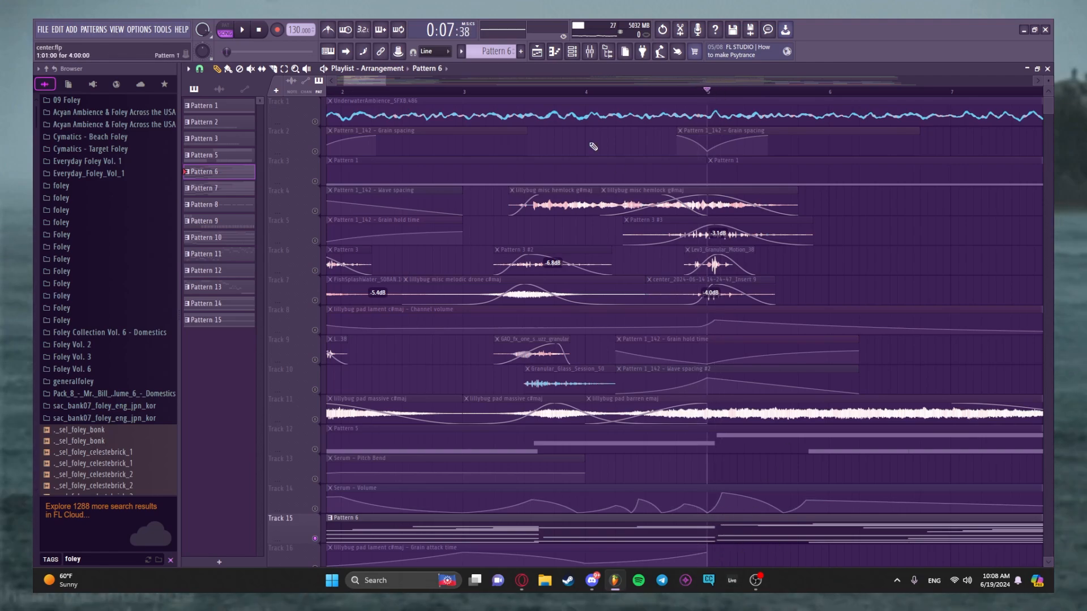
Step: Follow Pattern 6 on track 15 toward its end, place the playhead at bar 12, and return to the arrangement's beginning
drag(374, 82, 392, 81)
scroll(735, 380, down, 1)
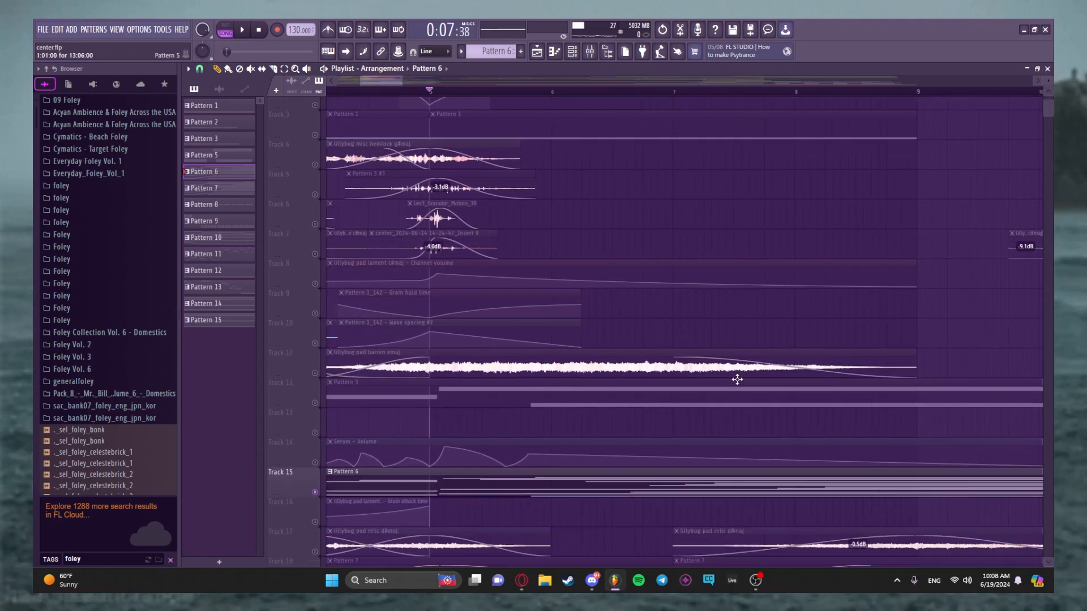
scroll(736, 379, down, 3)
scroll(796, 386, down, 3)
scroll(626, 325, right, 4)
mouse_move(612, 92)
mouse_down()
mouse_move(772, 105)
mouse_move(763, 95)
mouse_move(640, 102)
mouse_move(711, 94)
mouse_move(712, 117)
mouse_up()
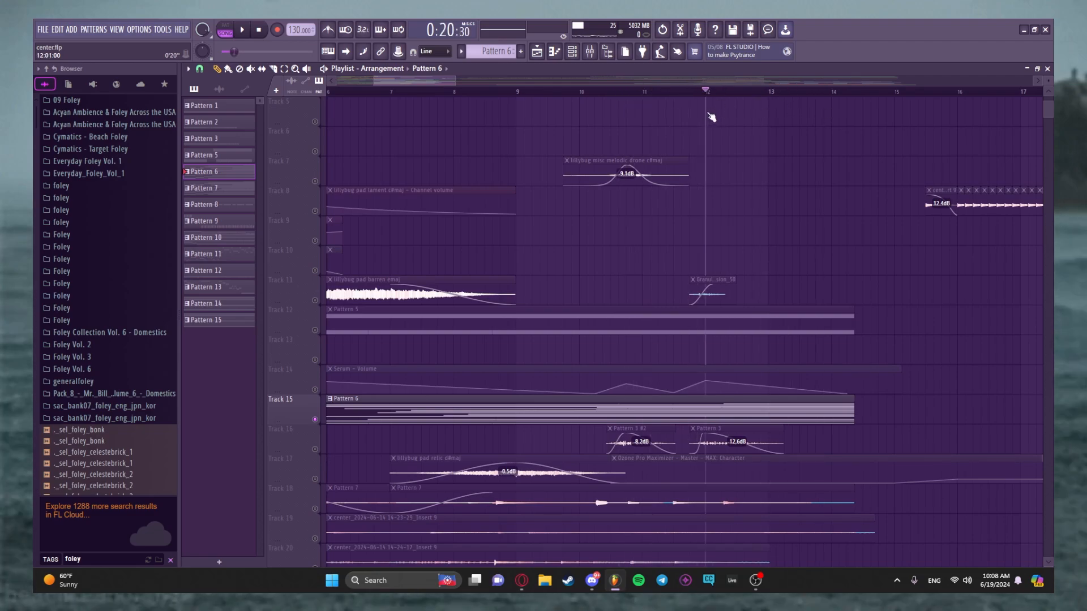
drag(426, 81, 383, 81)
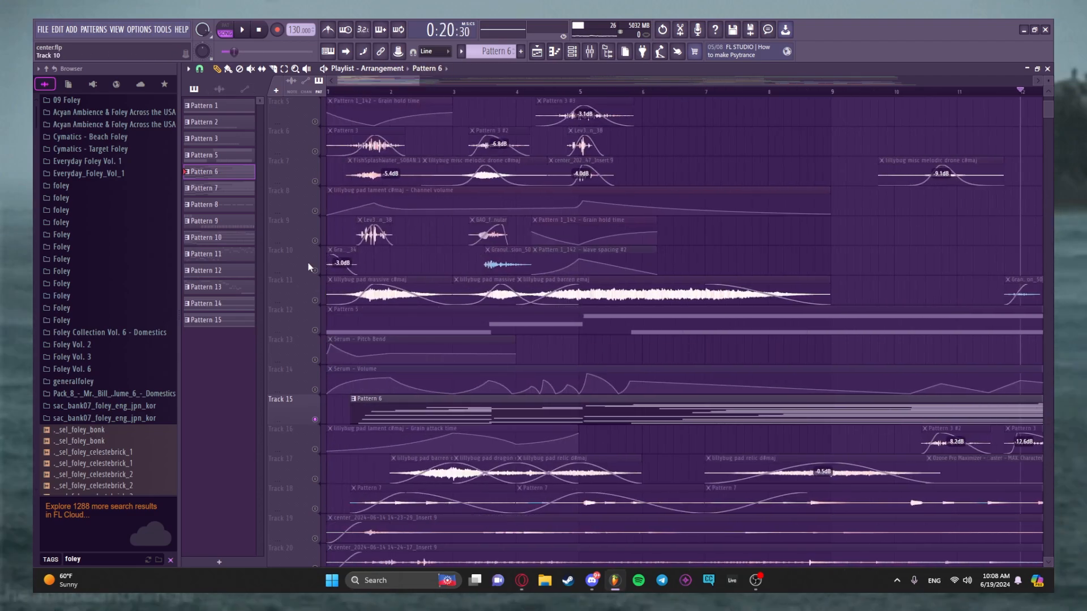
Step: Turn all playlist tracks back on and save the project
right_click(316, 241)
right_click(316, 242)
key(ctrl+s)
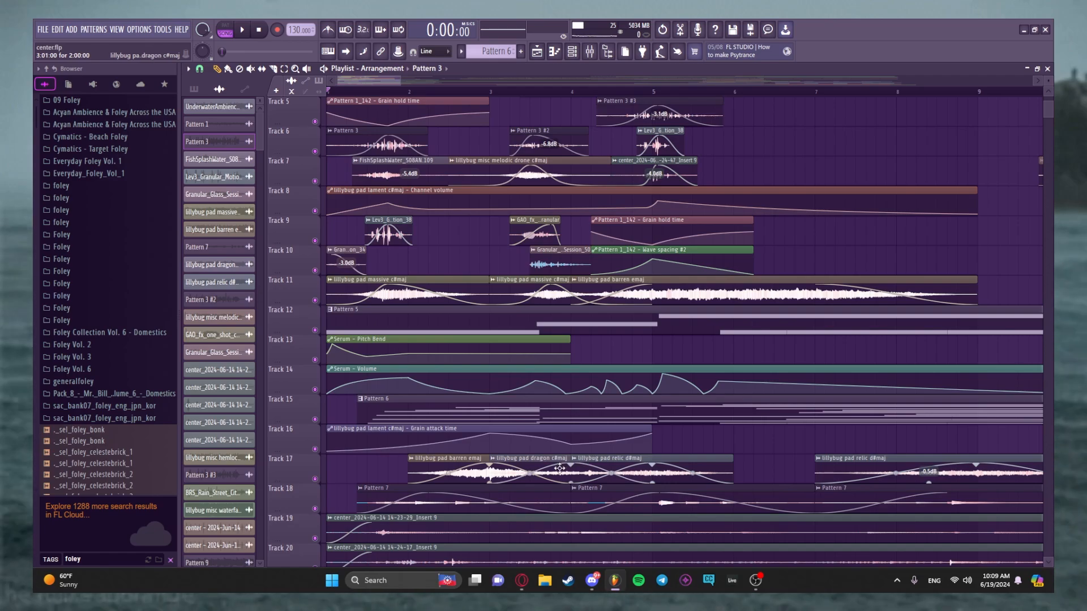
Step: Look over the full arrangement down to the last used tracks and check the mixer with the LABS #2 effects chain
scroll(431, 293, down, 5)
scroll(468, 300, down, 6)
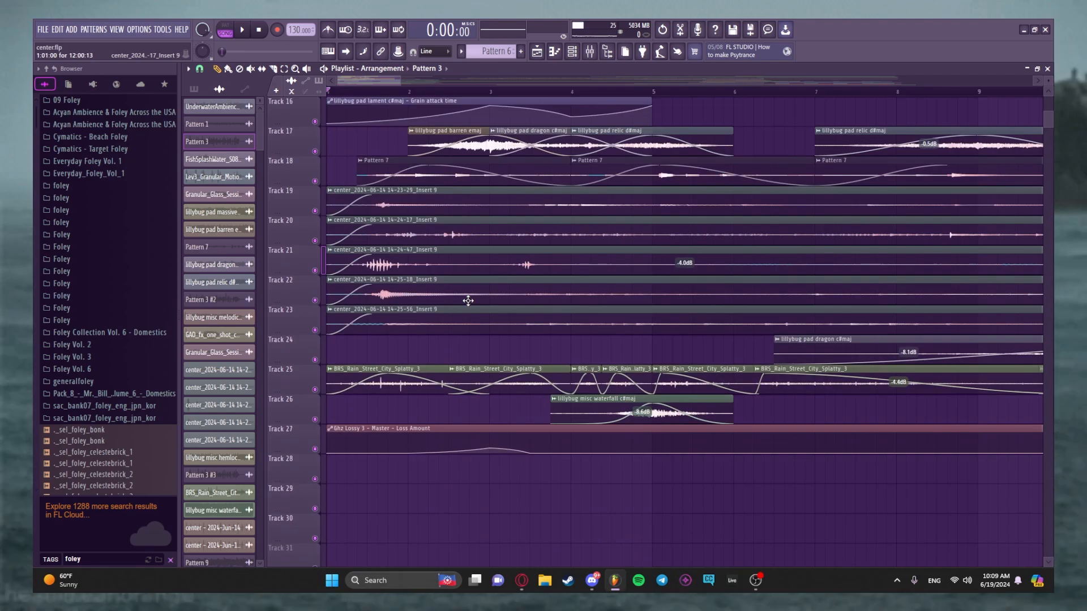
scroll(468, 300, up, 15)
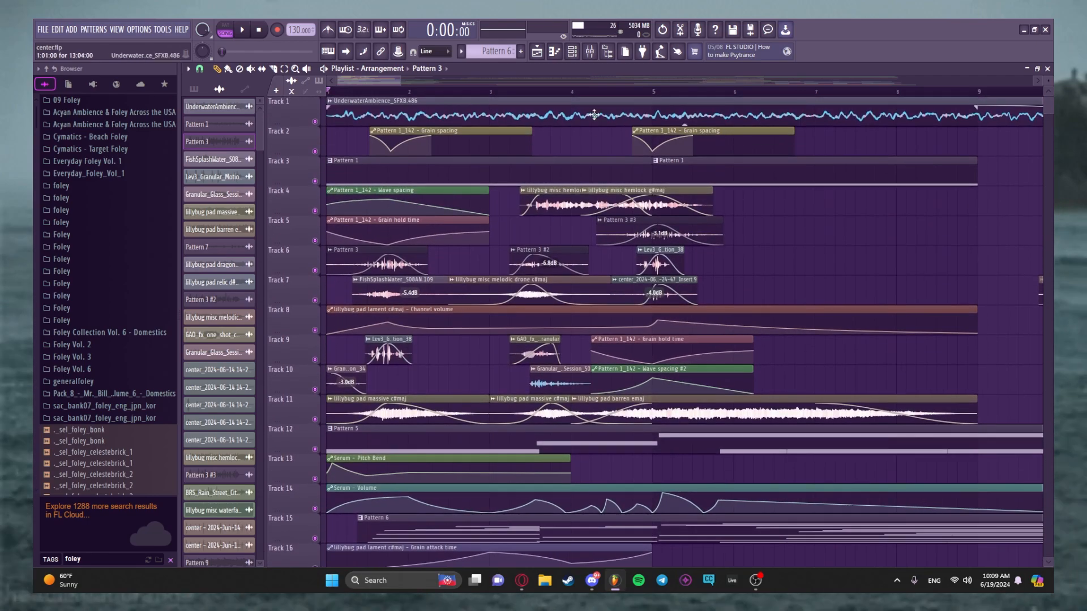
click(590, 52)
click(591, 52)
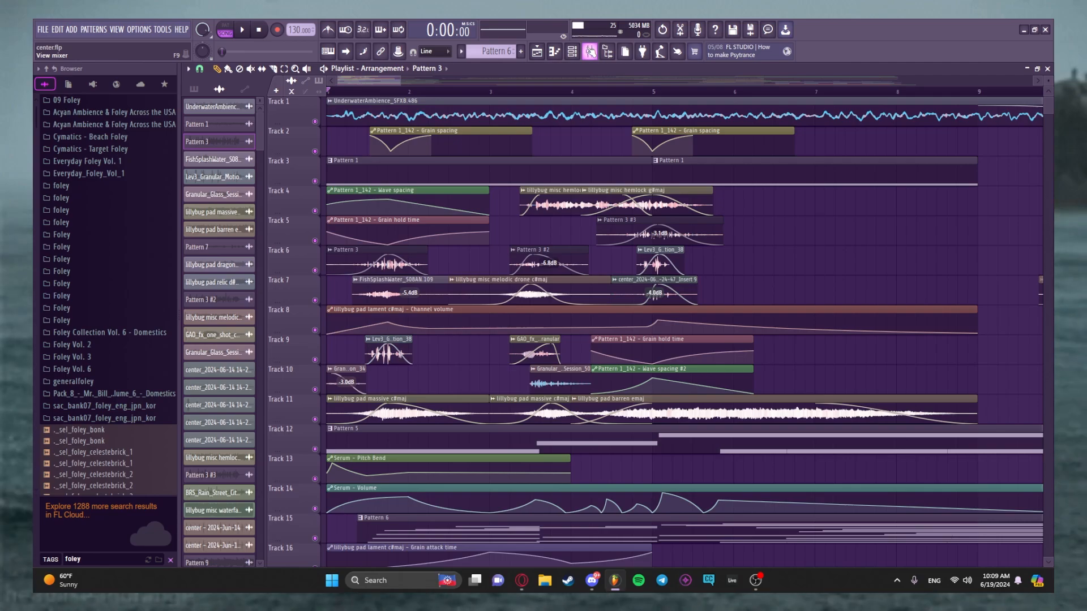
click(591, 52)
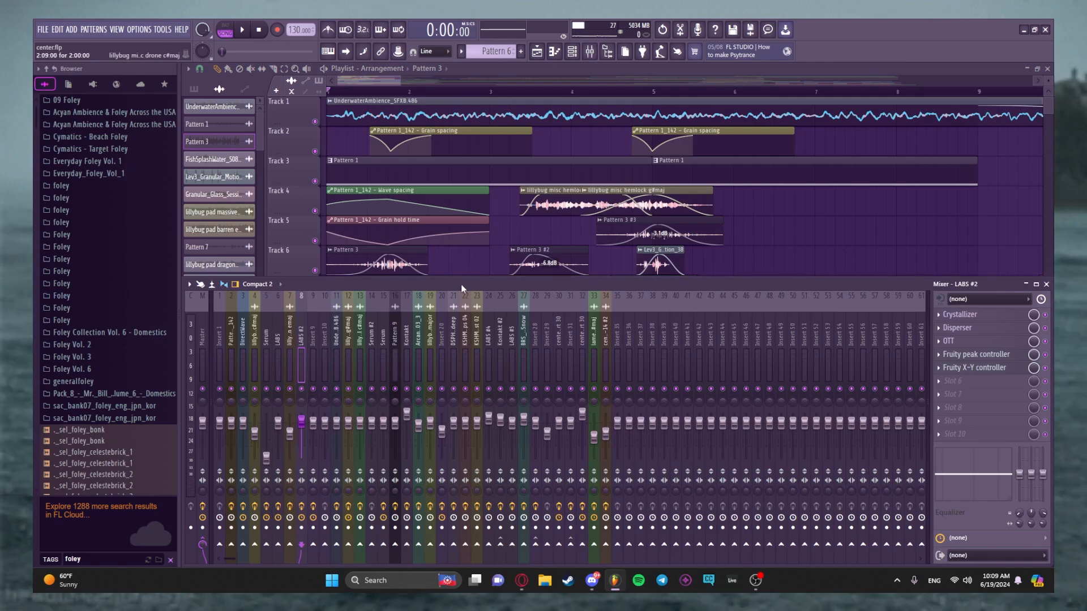
key(F9)
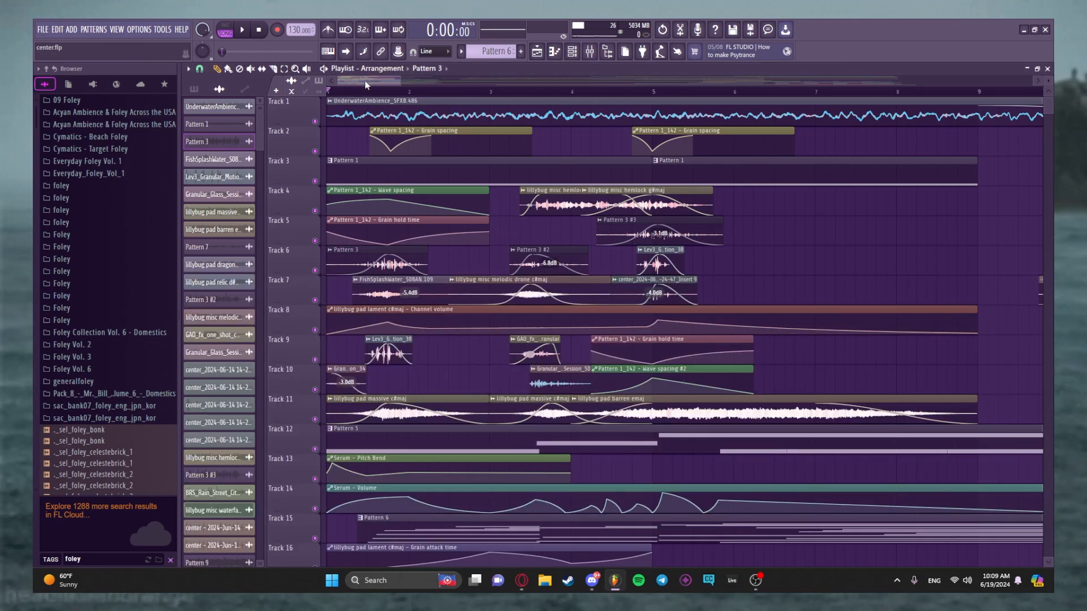
Step: Place the playhead late in bar 1 of the full arrangement and stop playback
click(388, 93)
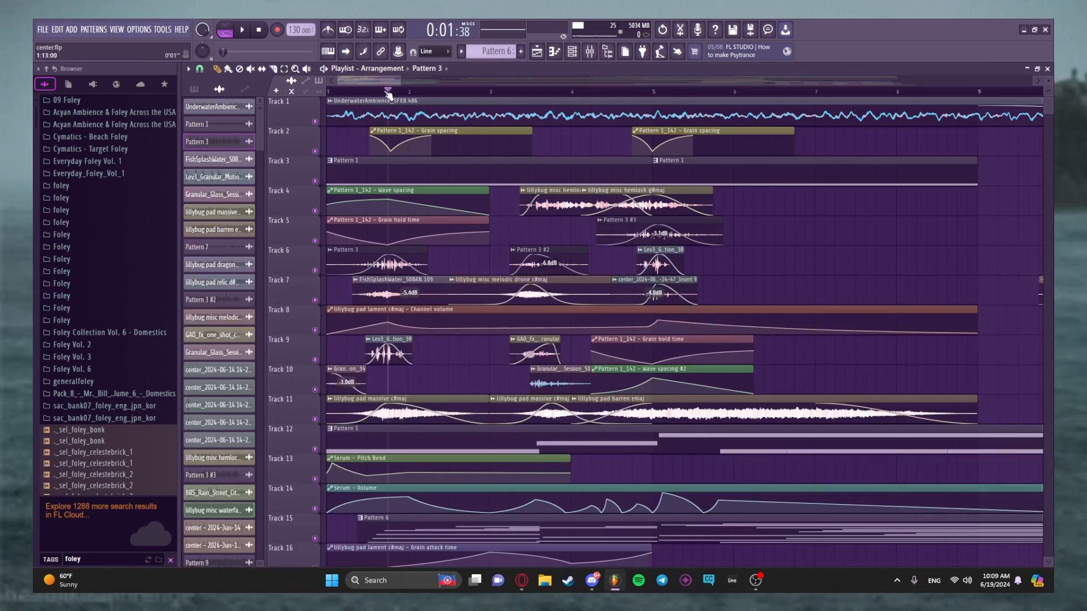
scroll(509, 376, down, 4)
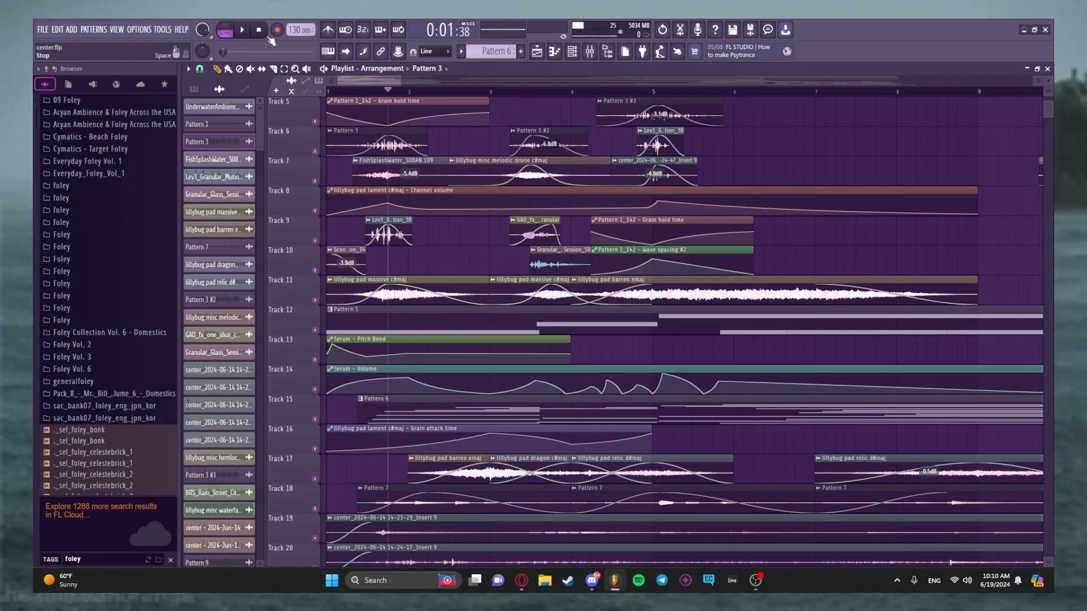
click(270, 37)
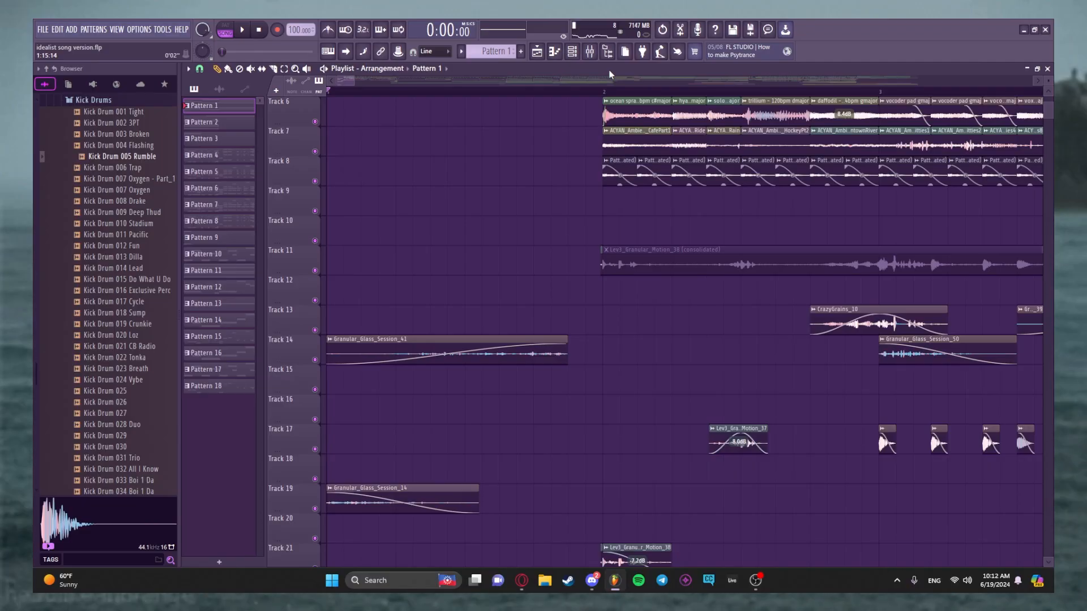
Step: Examine the arrangement of the idealist song version project across its pattern, ambience, granular and texture tracks
scroll(610, 303, up, 5)
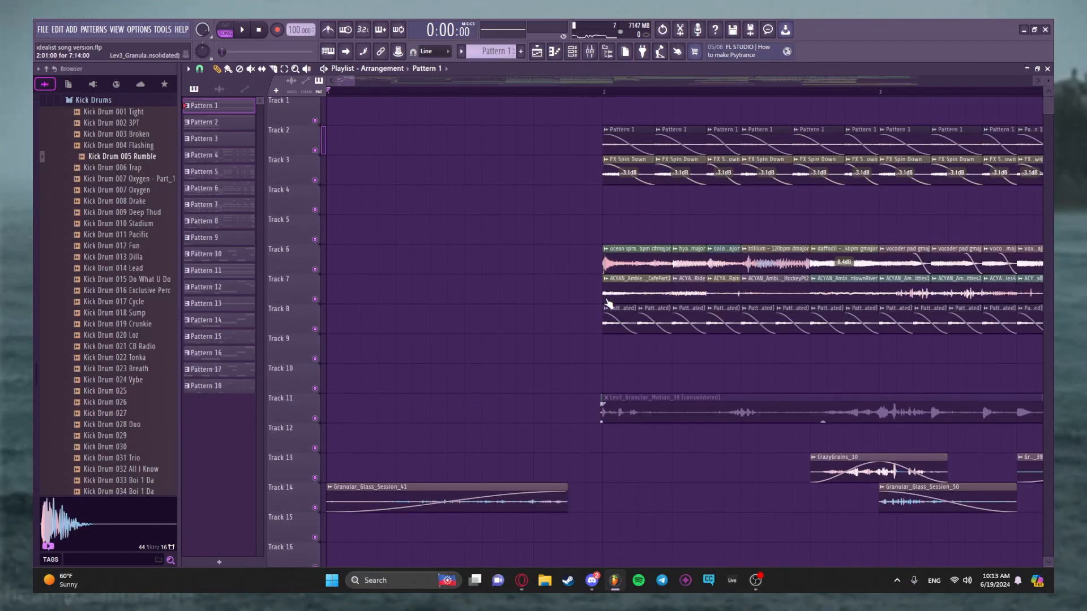
scroll(611, 301, down, 9)
scroll(610, 301, up, 6)
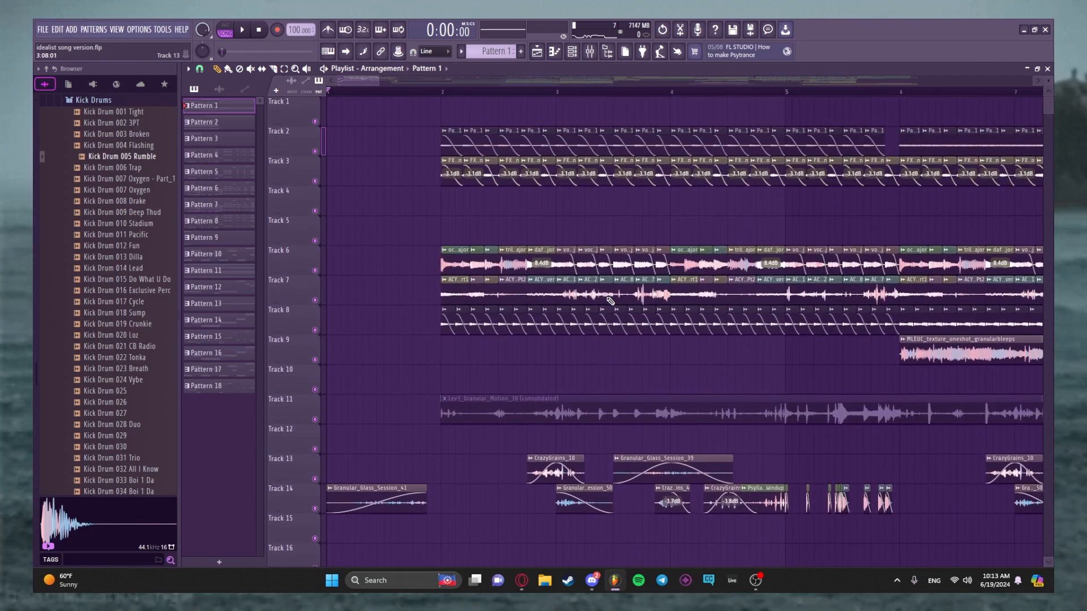
scroll(609, 301, down, 10)
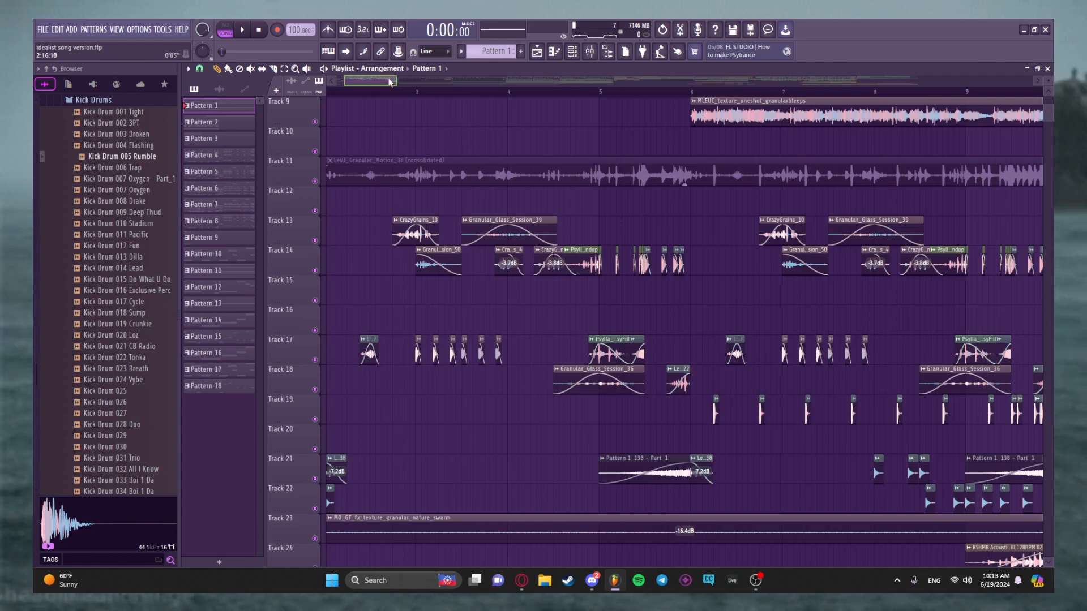
scroll(389, 83, down, 2)
scroll(756, 236, up, 2)
scroll(492, 243, up, 3)
scroll(449, 140, up, 3)
scroll(369, 143, down, 2)
Step: Solo track 2 with the Pattern 1 clips and audition it from around bar 2, then stop
click(361, 92)
right_click(315, 152)
drag(371, 82, 364, 82)
key(space)
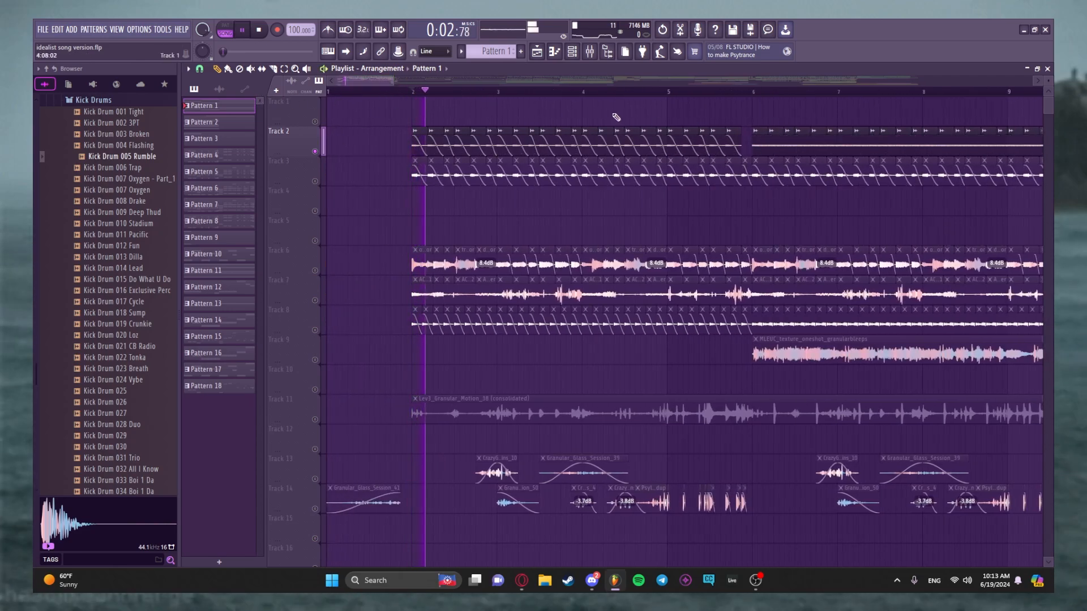
key(space)
Step: Switch to pattern mode and play Pattern 1 on its own, then stop
click(223, 31)
key(space)
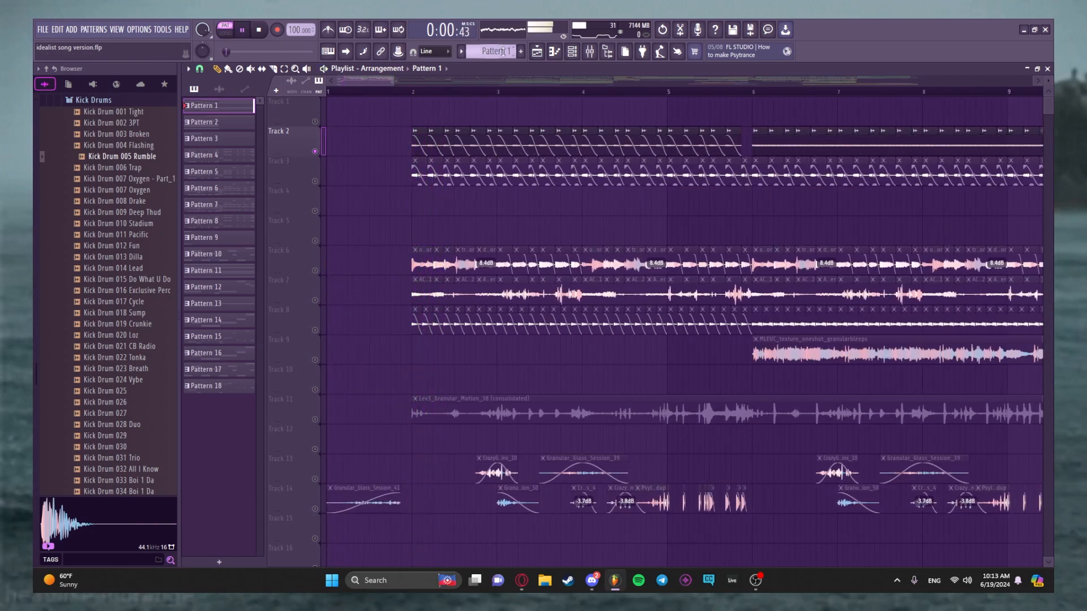
key(space)
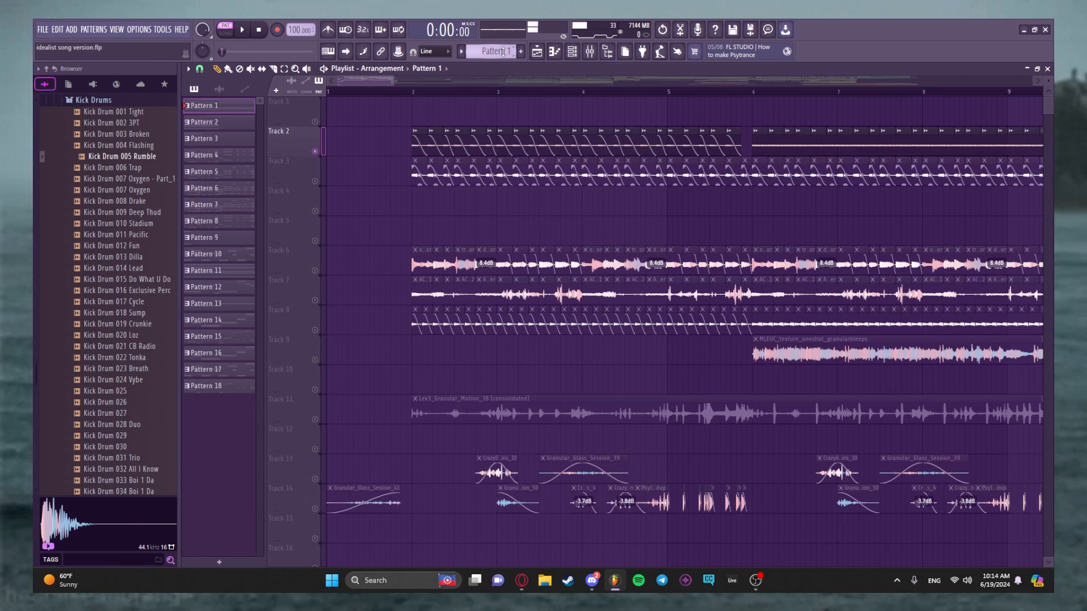
Step: Return to song mode and play soloed track 2 from just before bar 2, then stop
key(l)
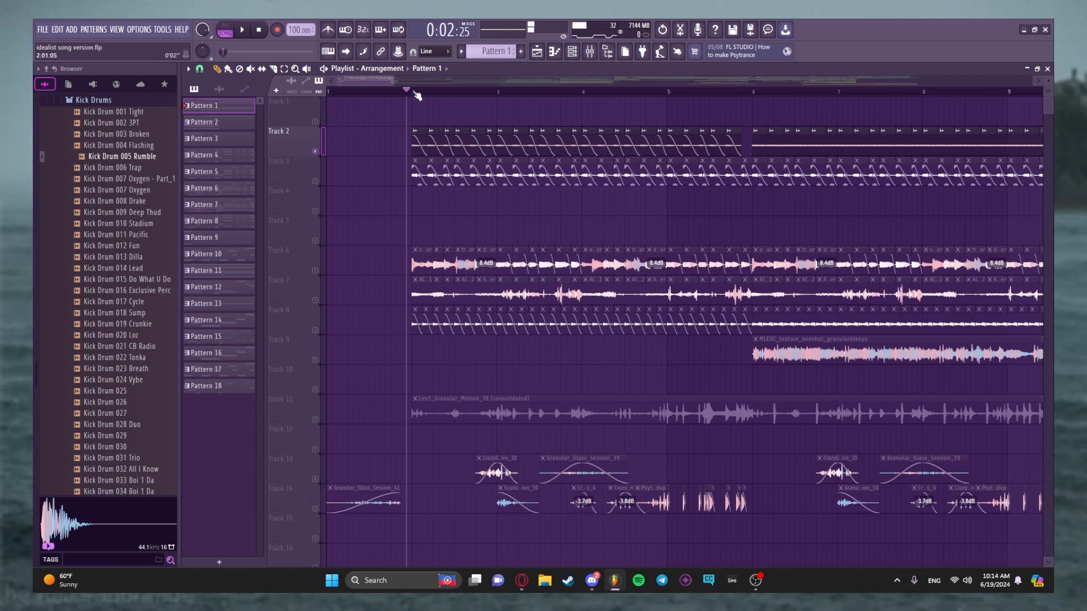
key(space)
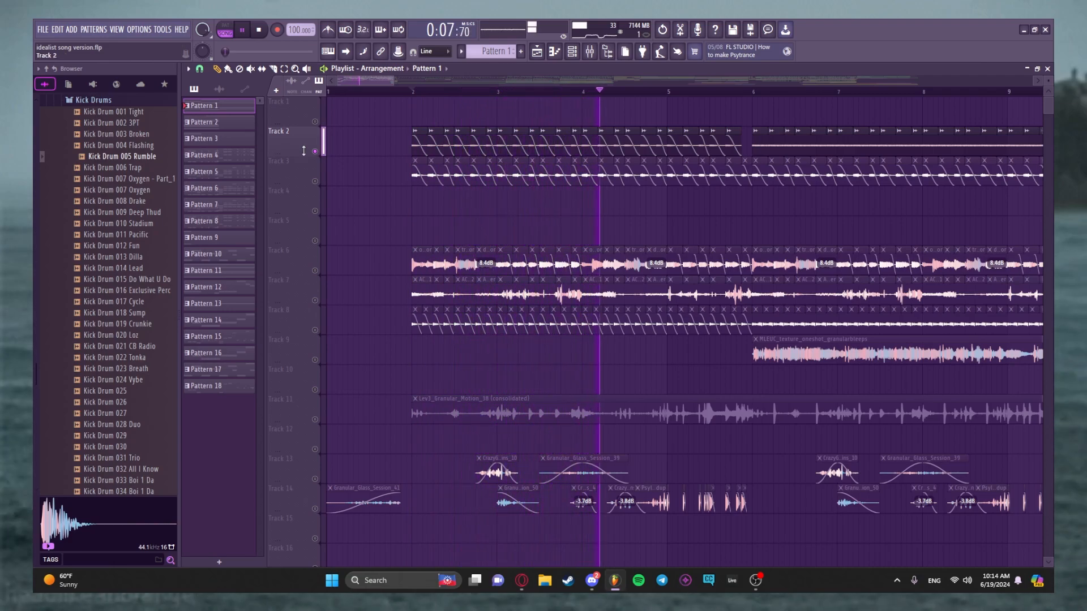
key(space)
Step: Select an FX Spin Down clip on track 3, view its audio clip settings from the channel rack, and close them
click(470, 171)
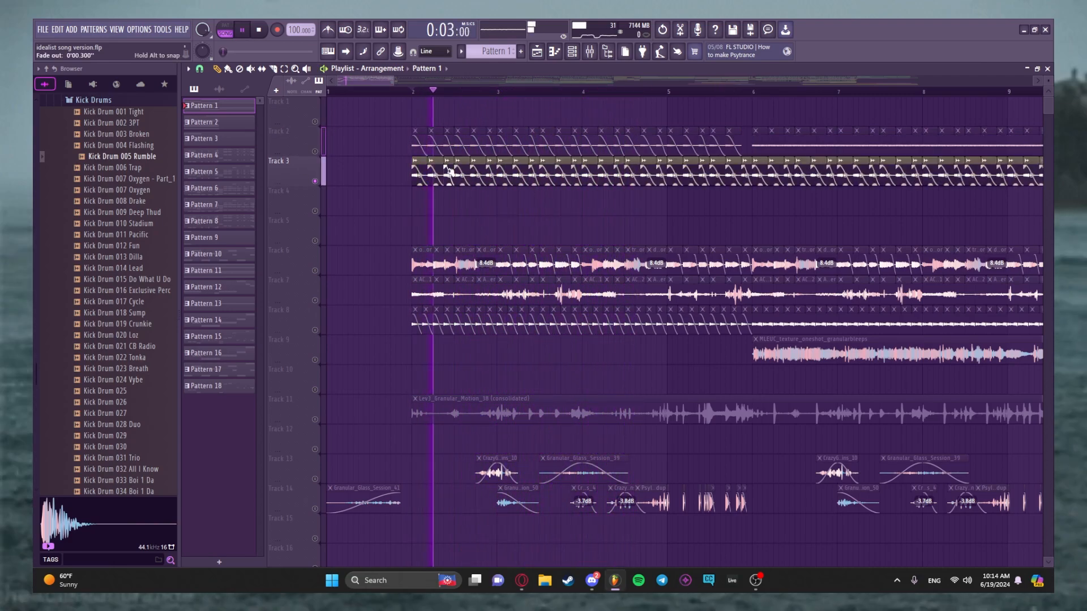
key(F6)
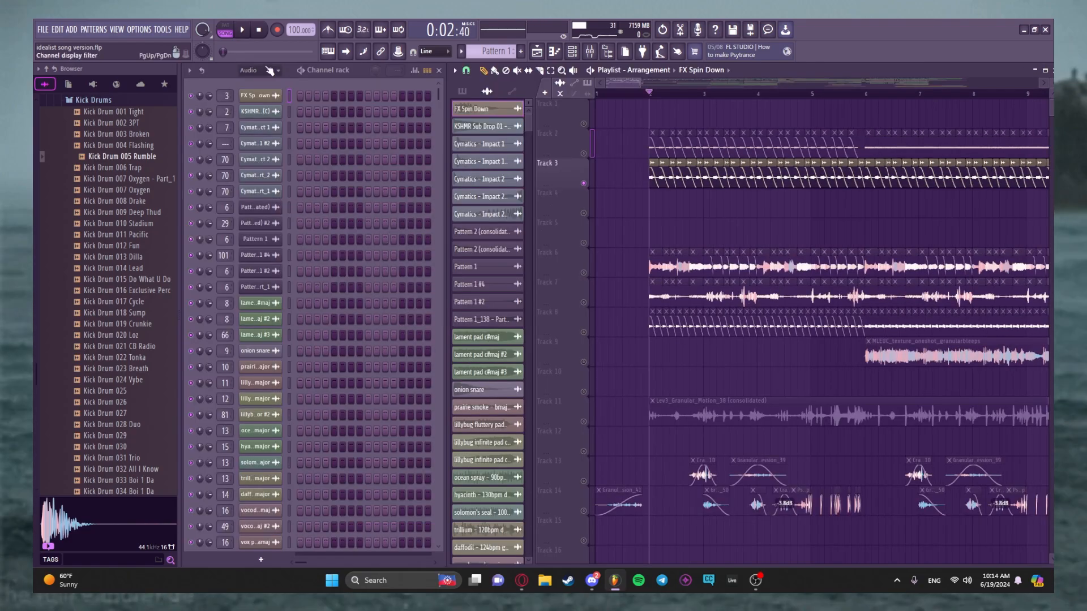
click(260, 96)
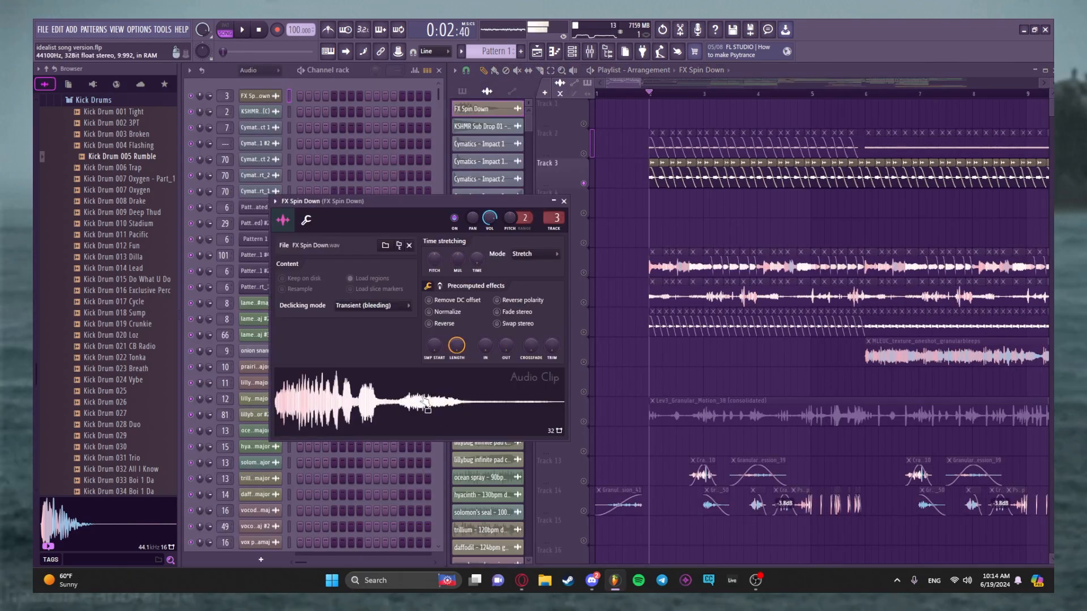
click(564, 201)
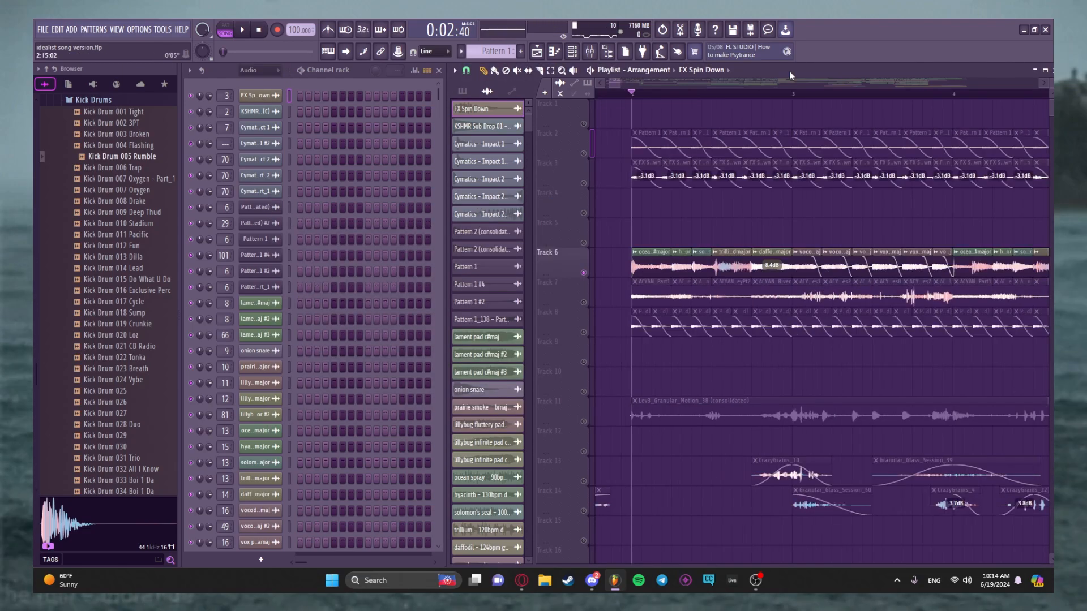
Step: Review the audio clip settings of the ocean spray, trillium and daffodil samples used on track 6, closing each one
double_click(790, 72)
click(434, 258)
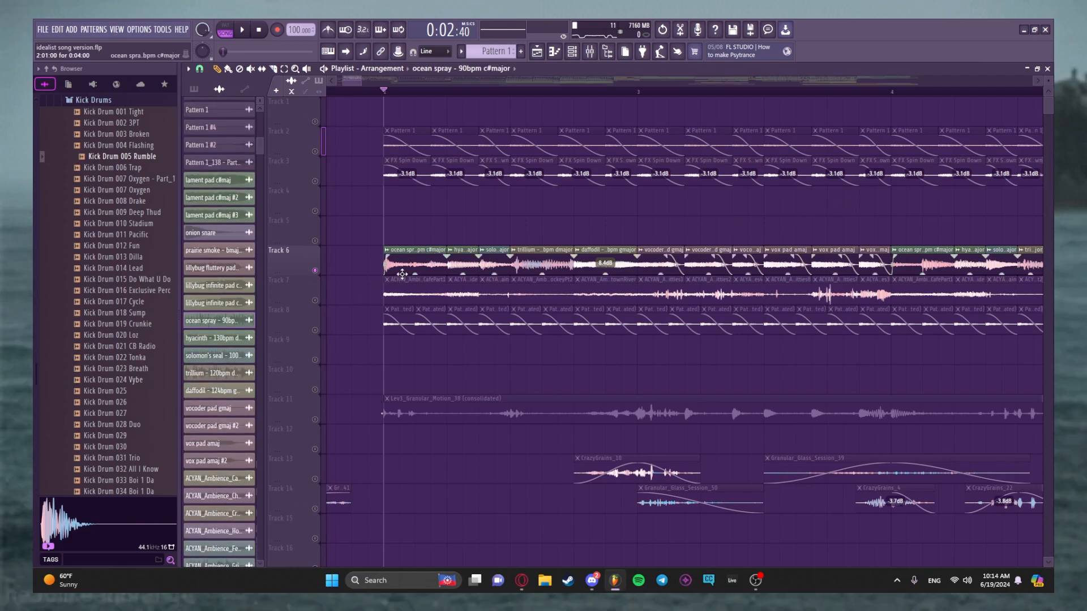
key(F6)
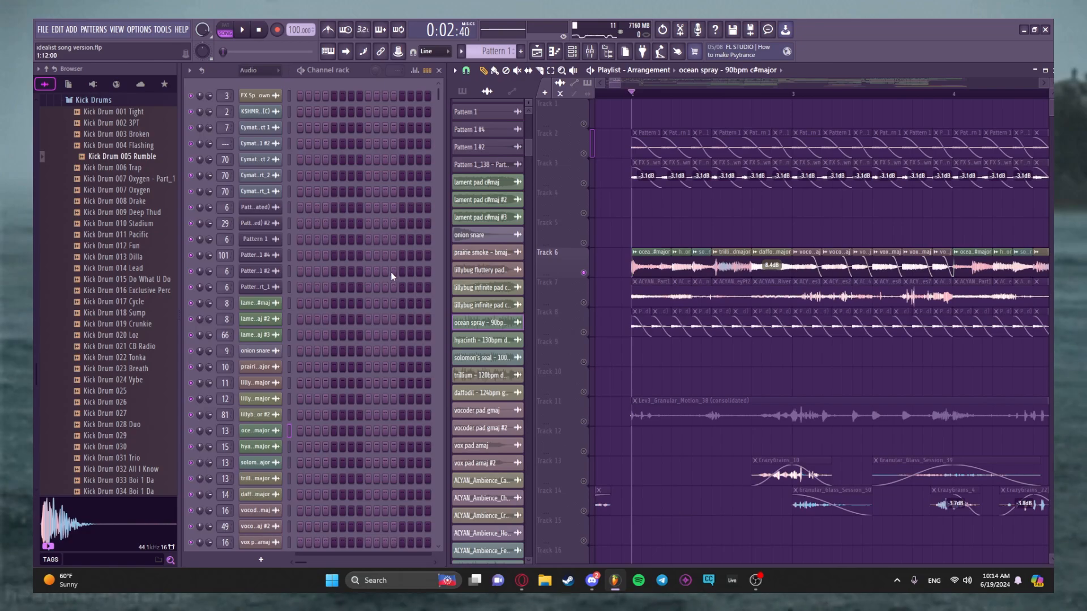
click(277, 434)
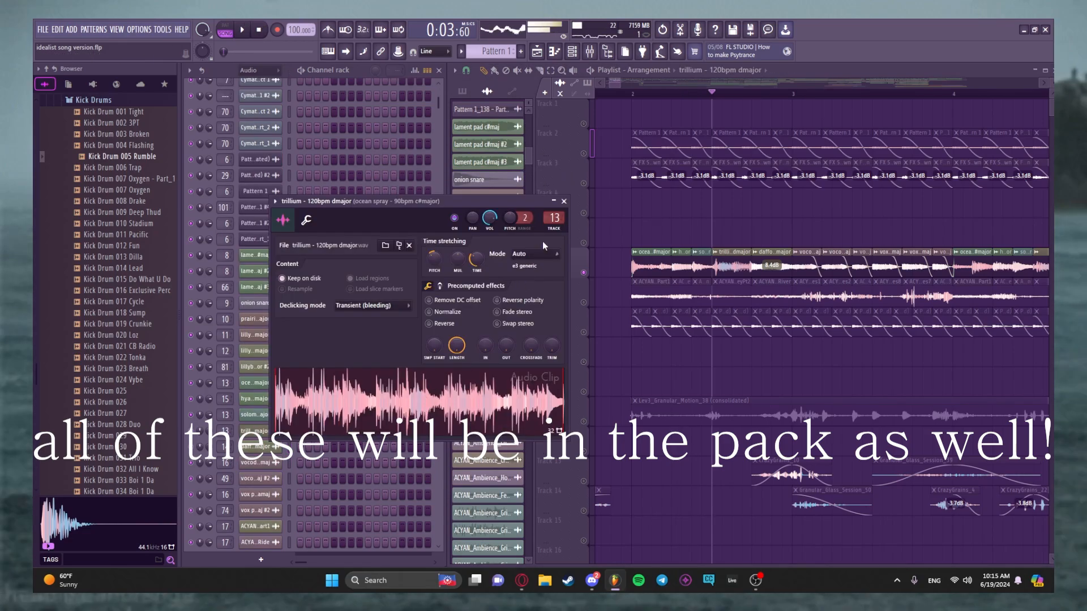
click(564, 202)
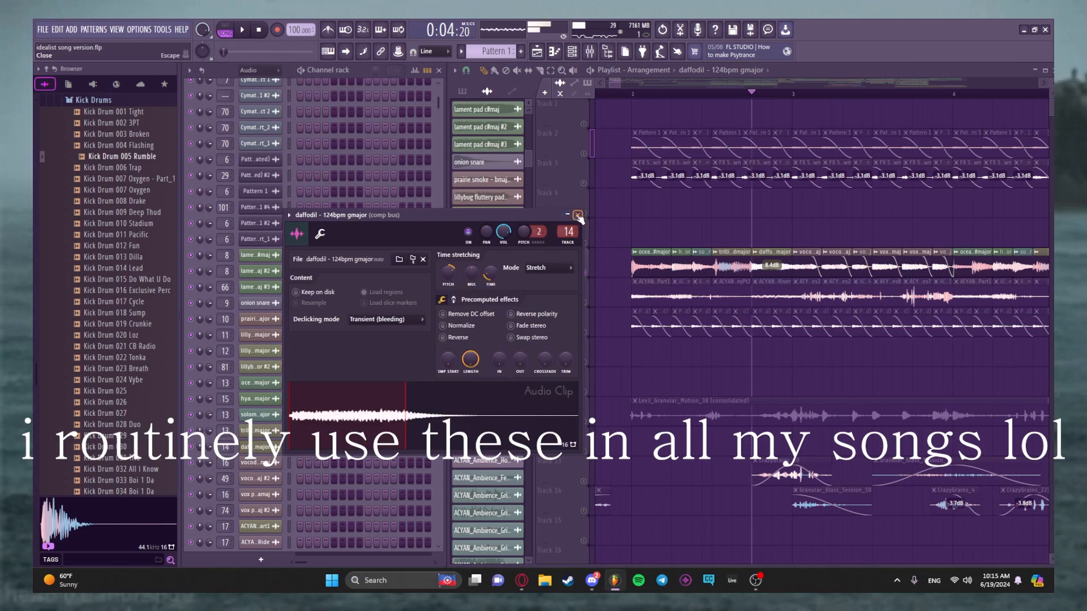
click(578, 216)
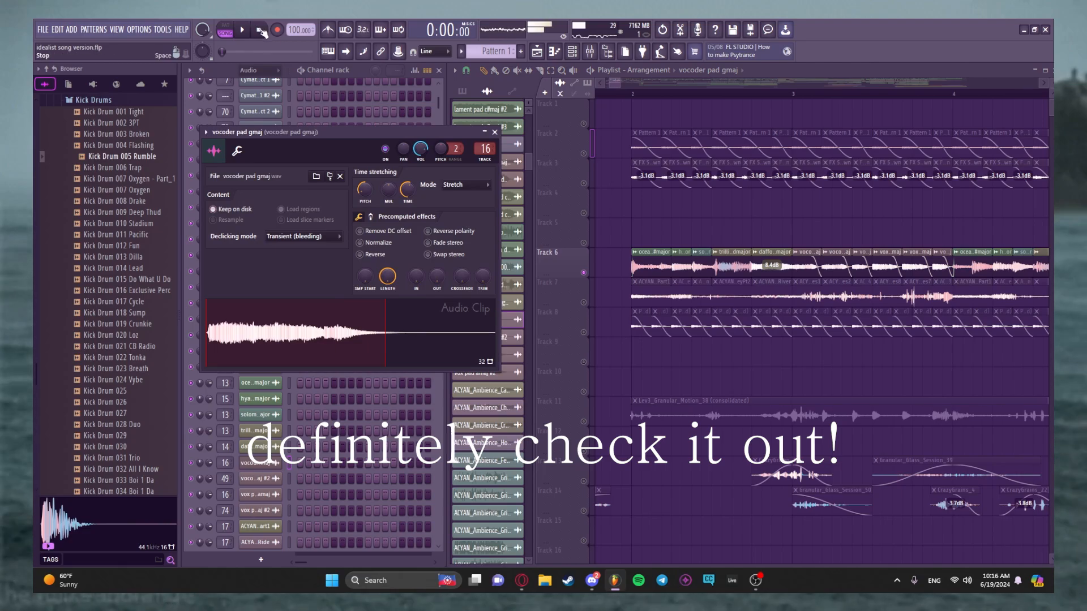
Step: Close the open pad sample settings and play soloed track 6 from bar 2
click(510, 146)
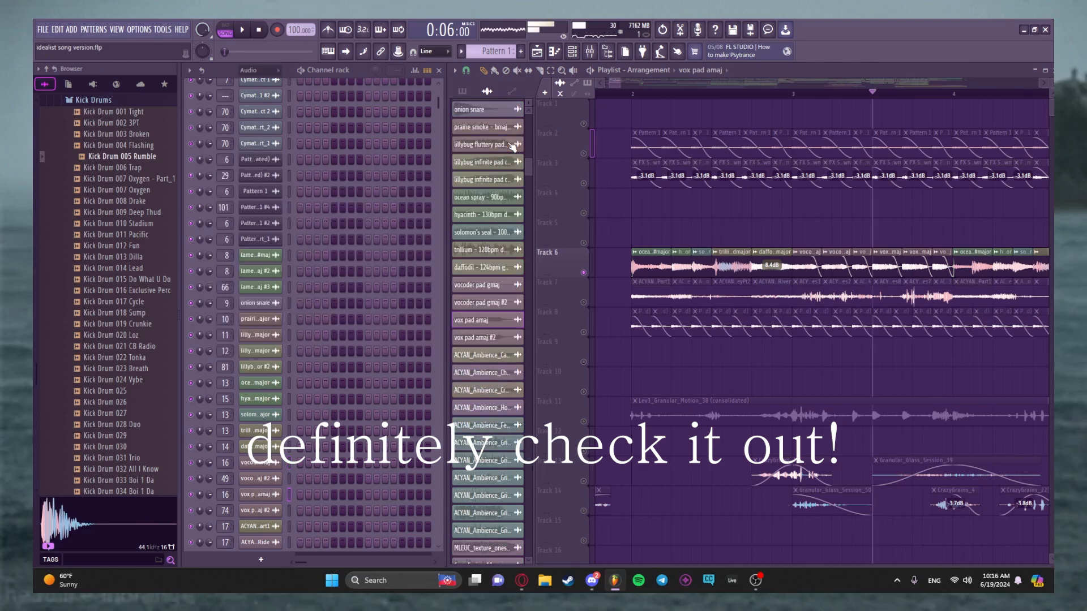
click(632, 94)
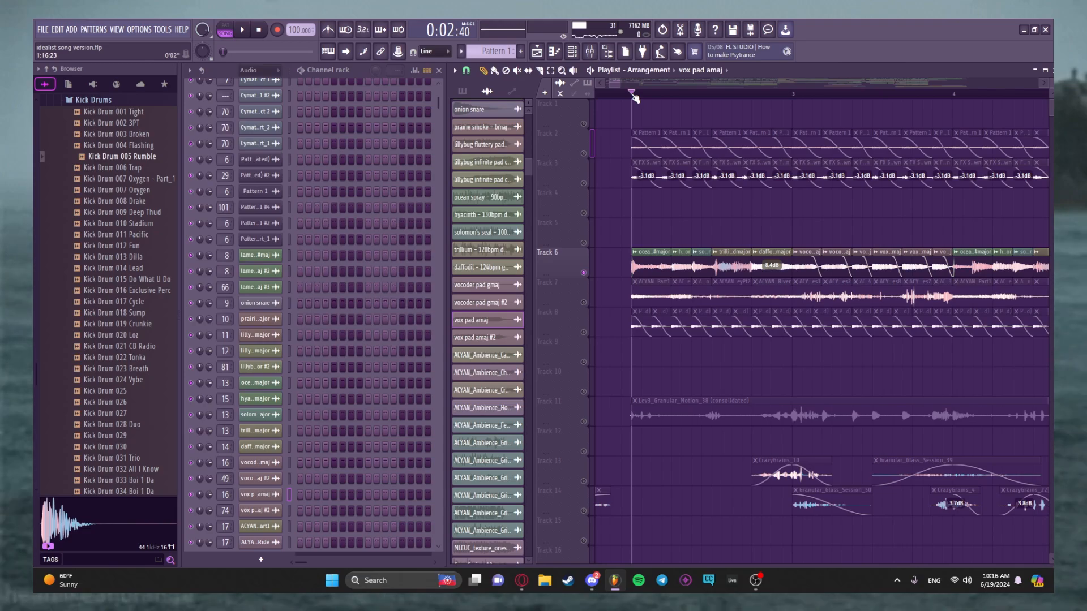
key(space)
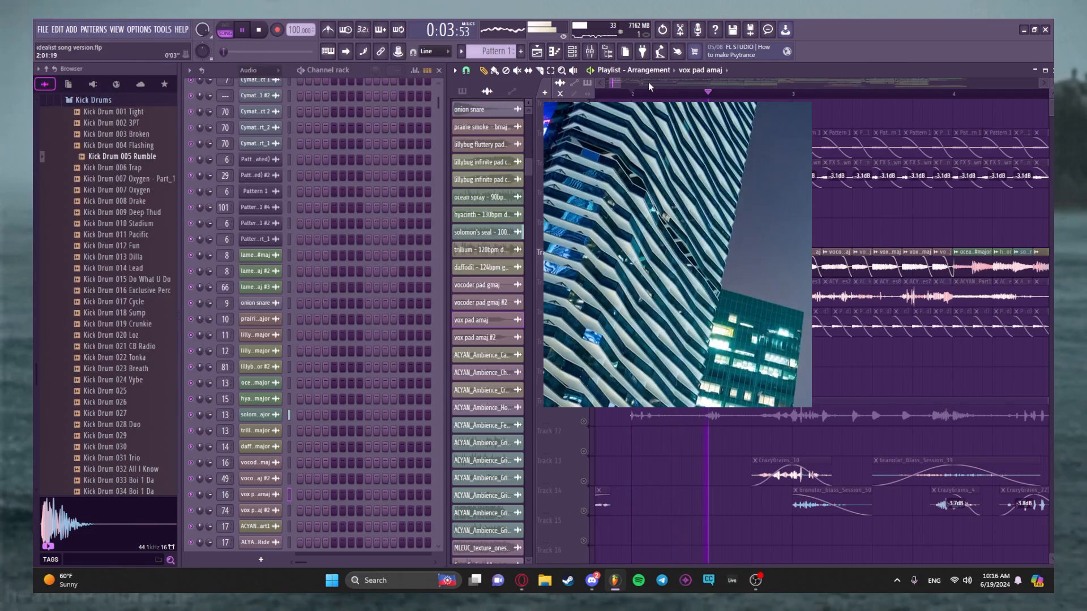
scroll(631, 85, down, 4)
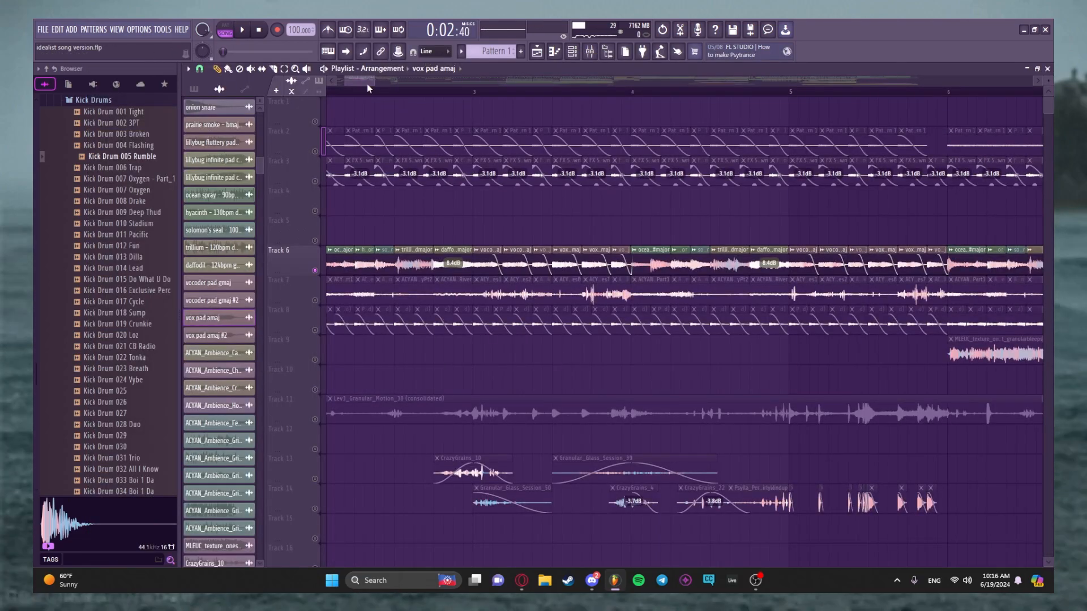
Step: Play soloed track 7 from bar 2, then play it together with track 6
drag(368, 85, 364, 85)
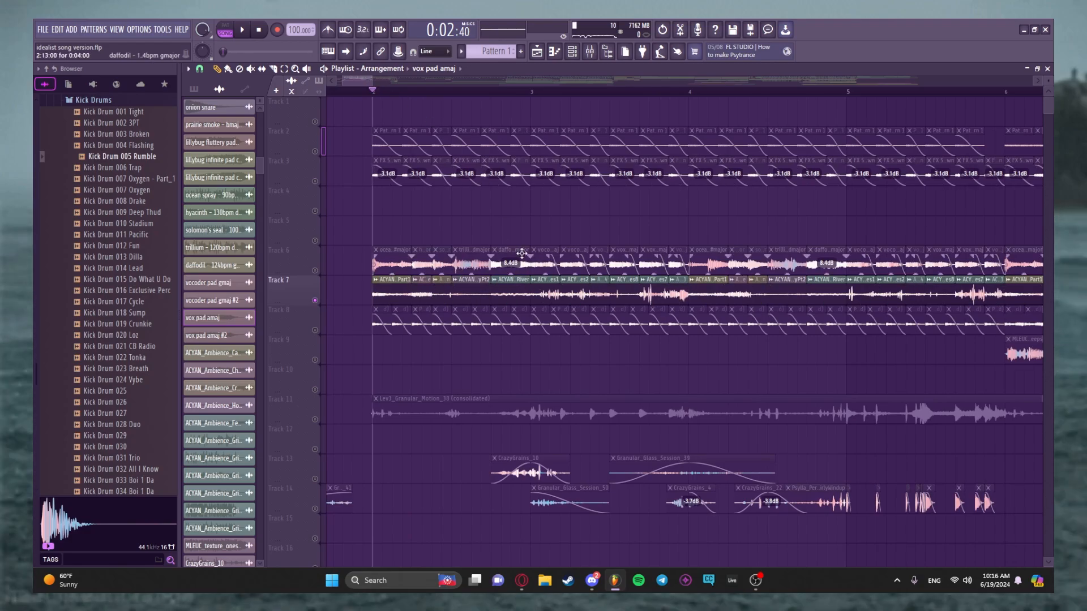
key(space)
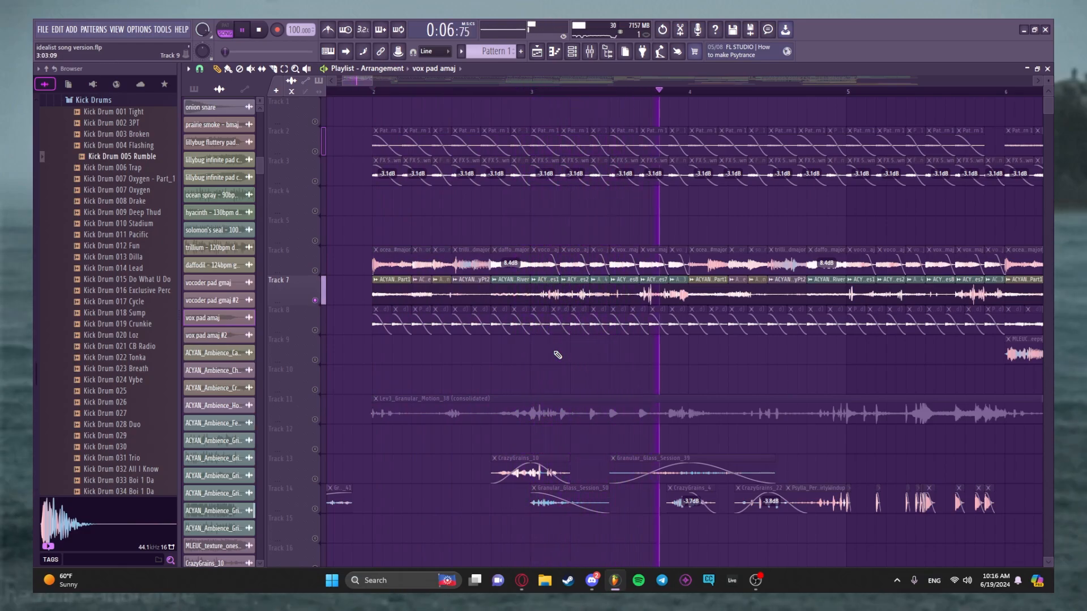
drag(365, 81, 378, 82)
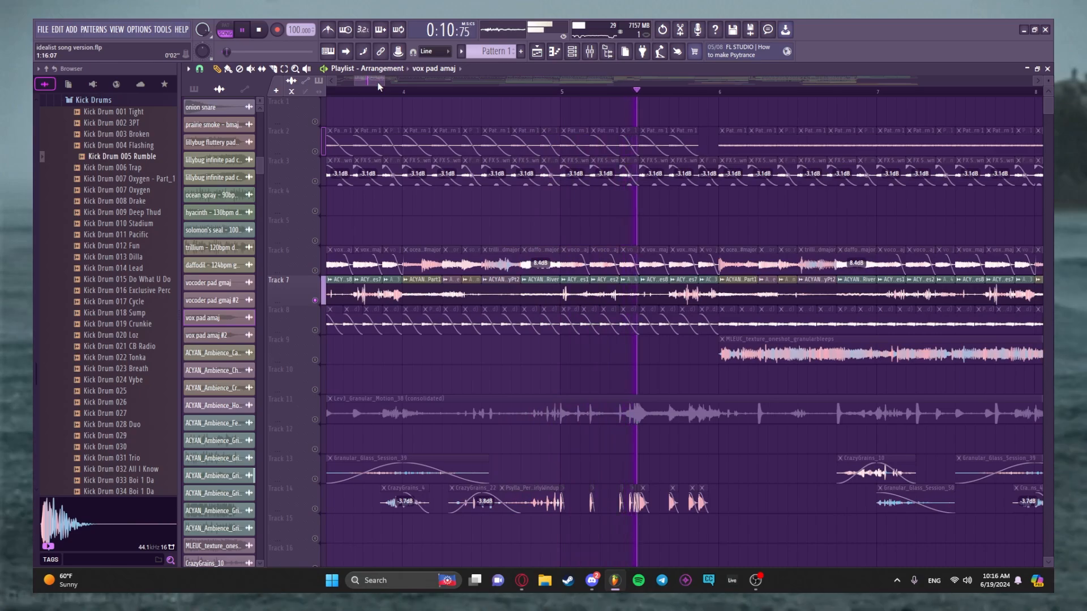
key(space)
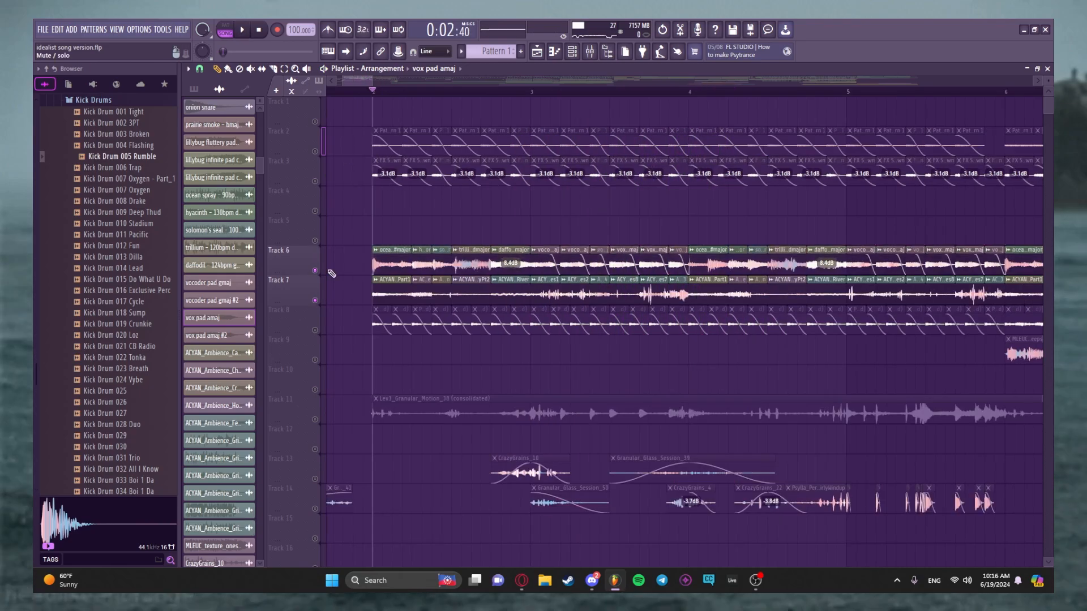
key(space)
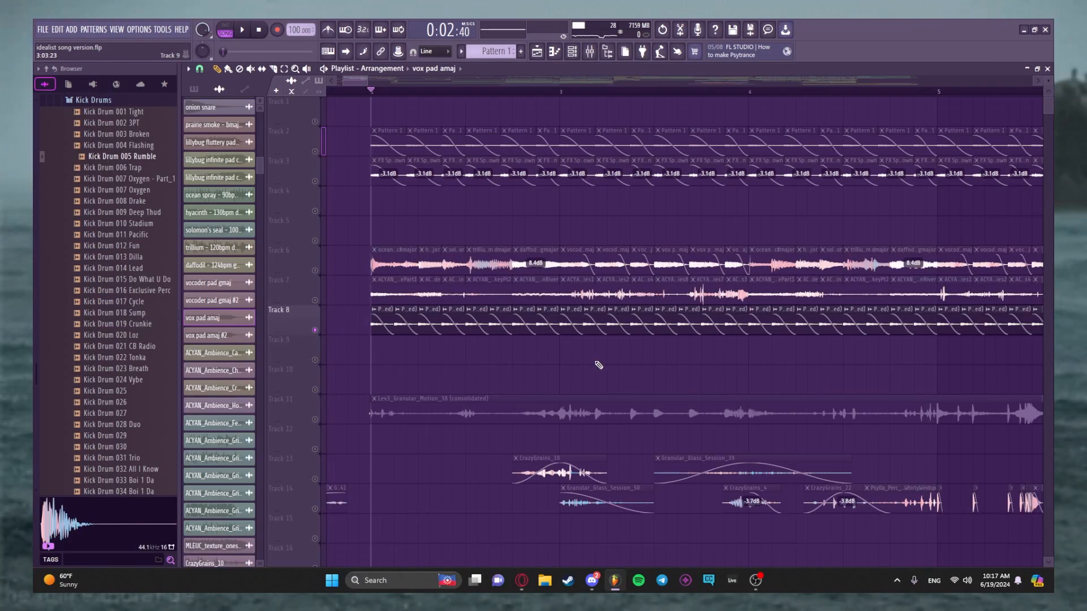
Step: Play soloed track 8 from bar 2, then view and close the audio clip settings of its Pattern 2 (consolidated) sample
key(space)
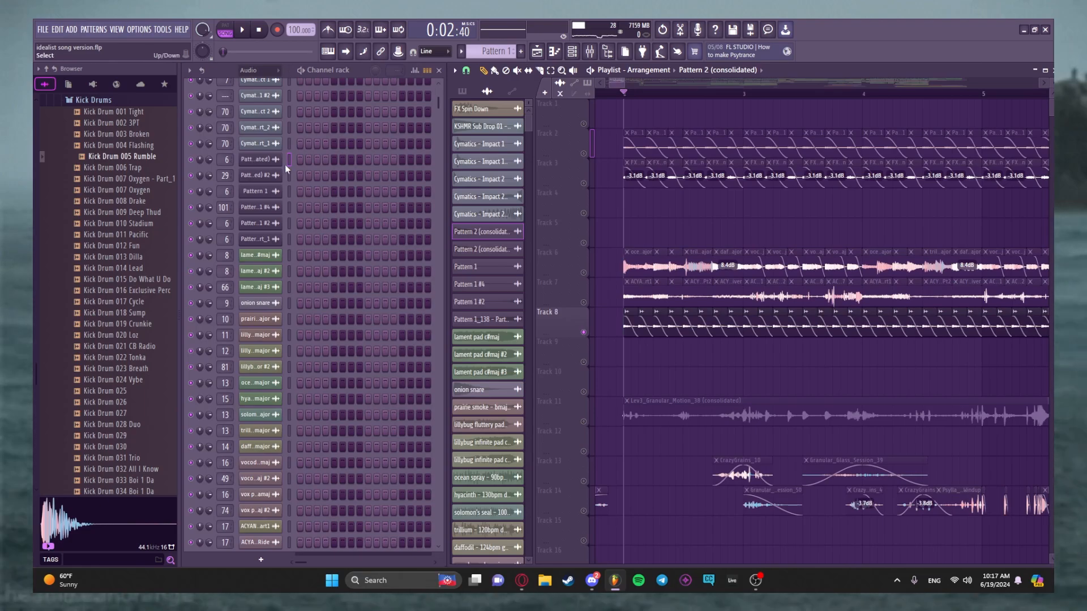
click(255, 159)
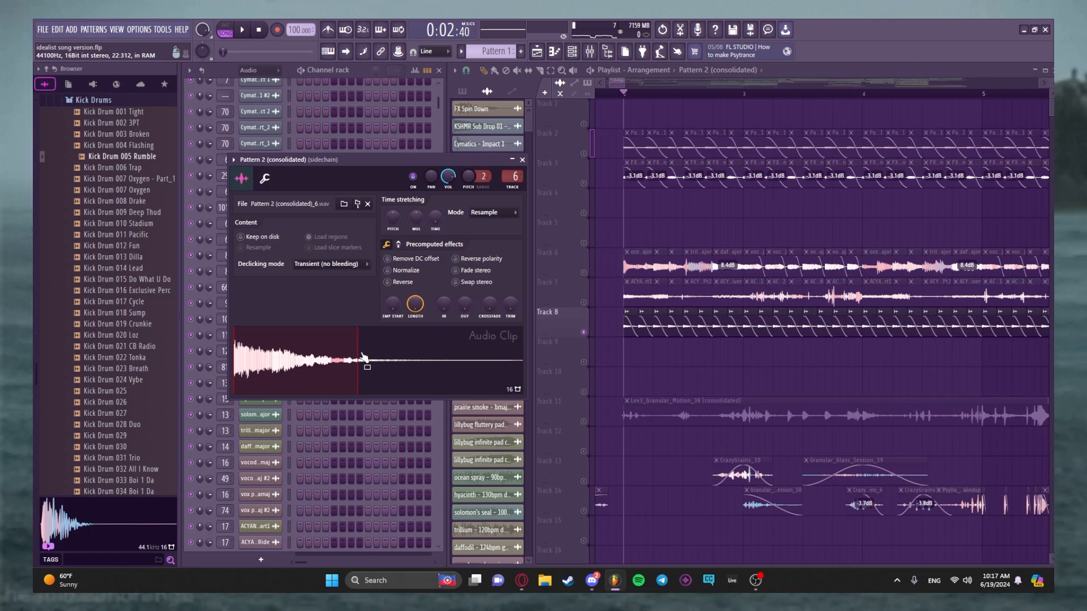
click(523, 160)
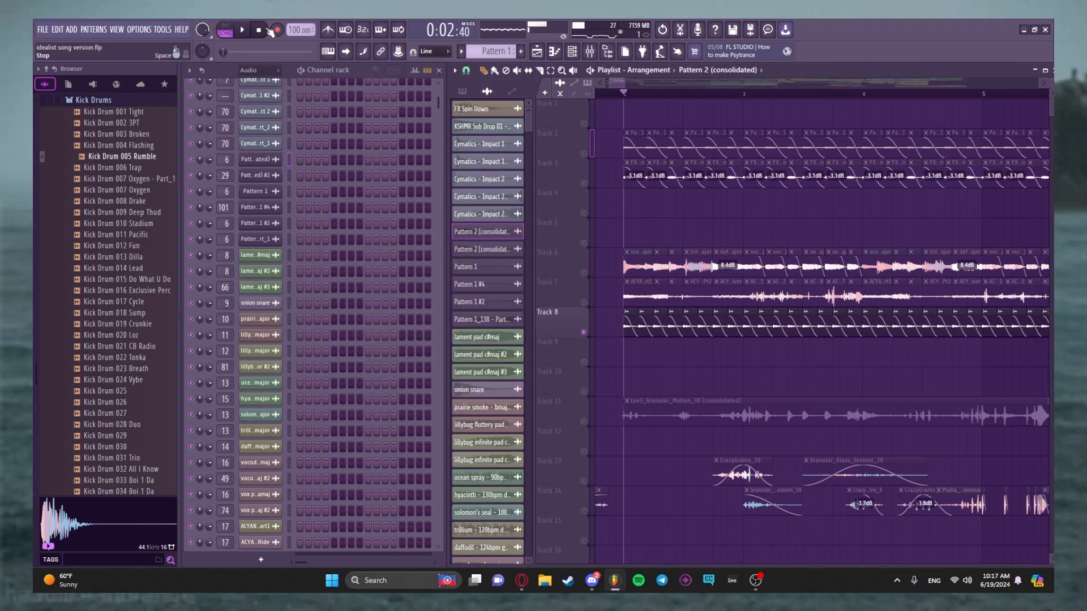
Step: Take the tracks out of solo and look over the granular, percussion and effects clips down to track 39
right_click(586, 303)
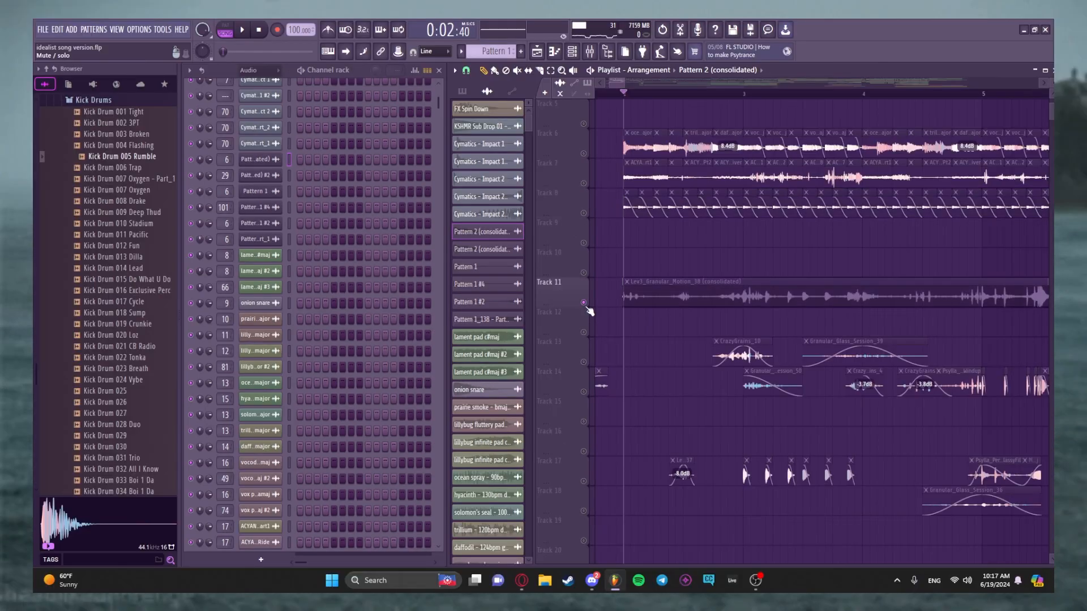
right_click(586, 303)
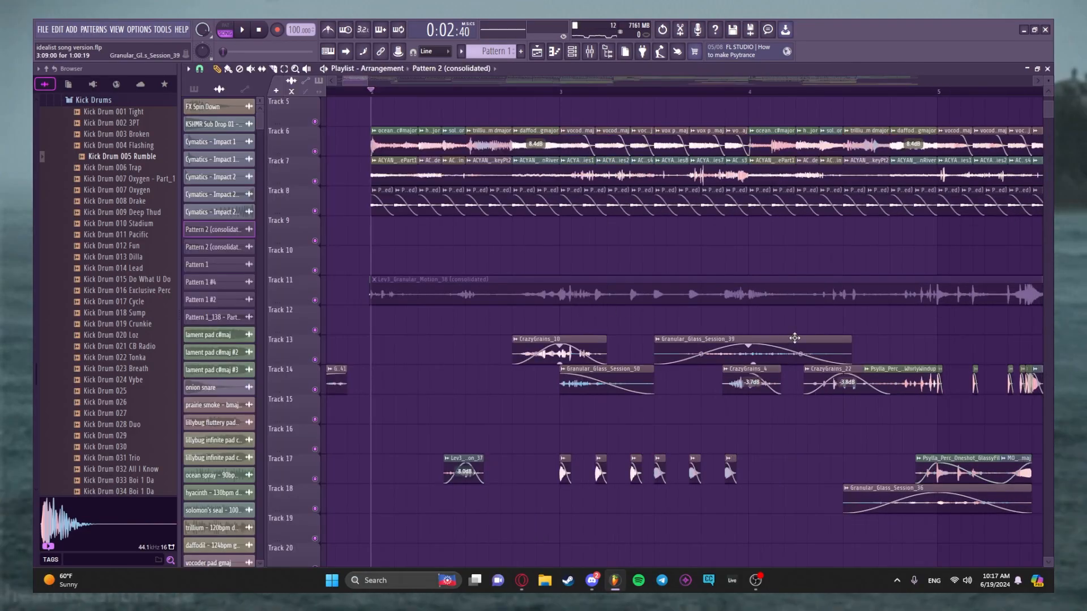
scroll(794, 338, down, 7)
scroll(734, 285, right, 10)
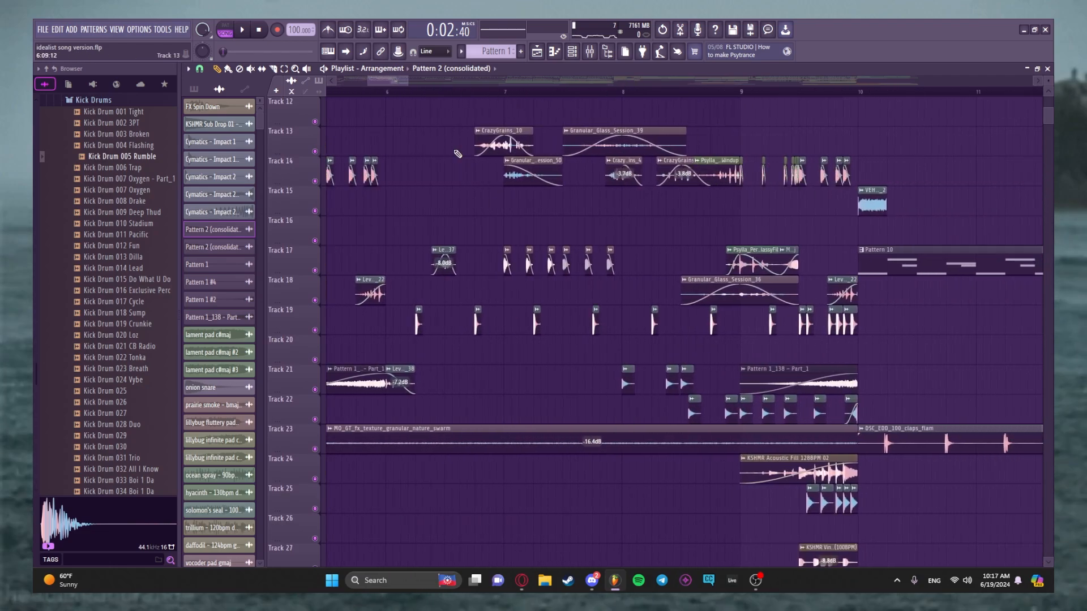
scroll(710, 389, down, 4)
scroll(722, 396, down, 12)
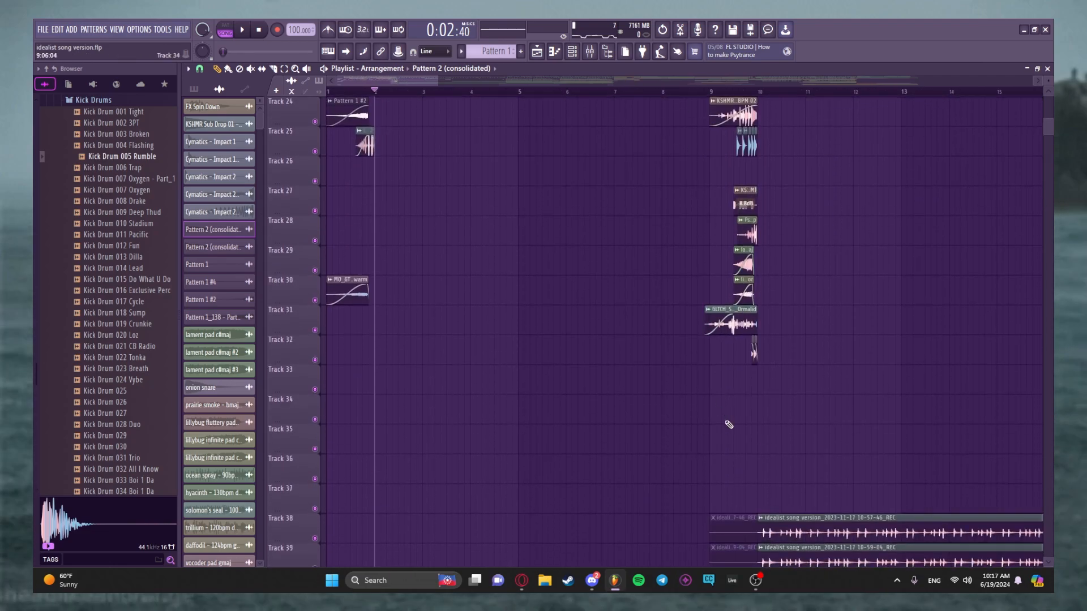
scroll(728, 425, up, 15)
scroll(384, 332, up, 3)
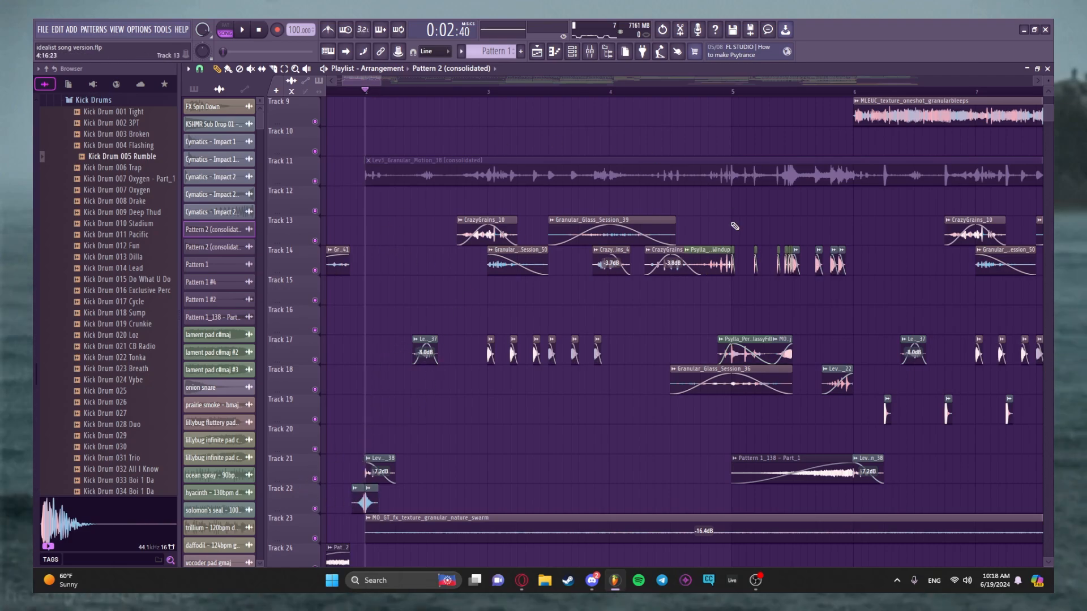
scroll(734, 213, up, 3)
scroll(572, 288, down, 4)
Step: Isolate the granular and percussion layers on tracks 13 to 20 by muting the tracks around them
right_click(315, 420)
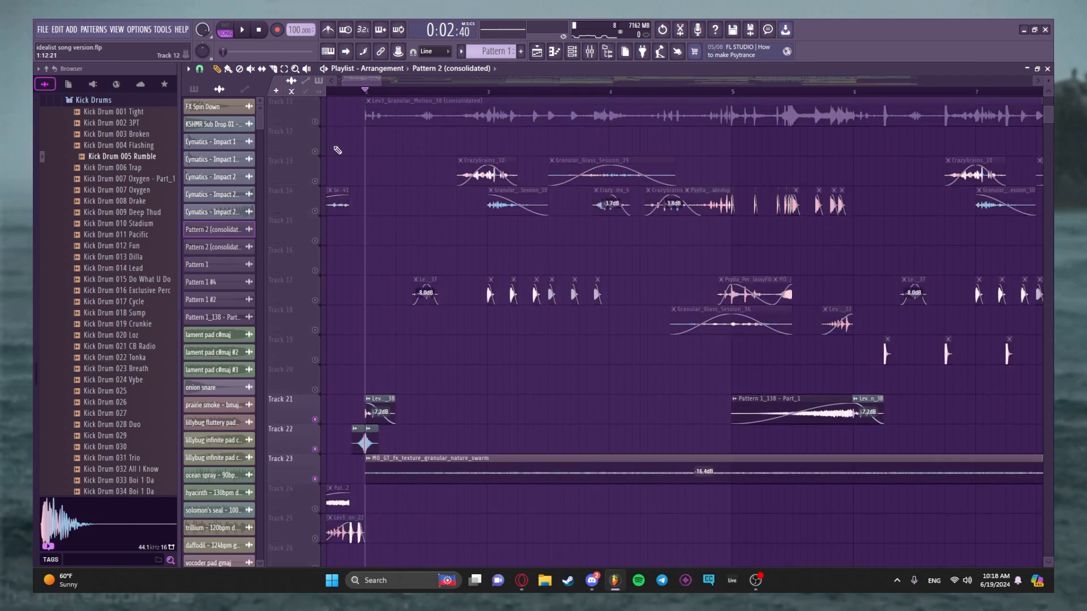
drag(339, 352, 340, 381)
scroll(474, 165, up, 3)
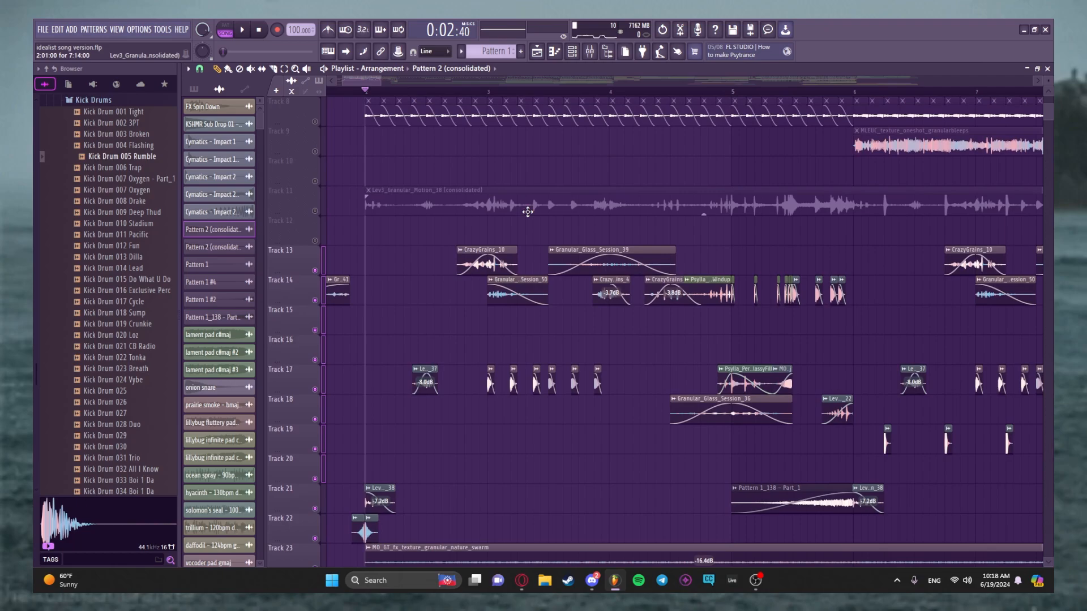
drag(377, 82, 378, 83)
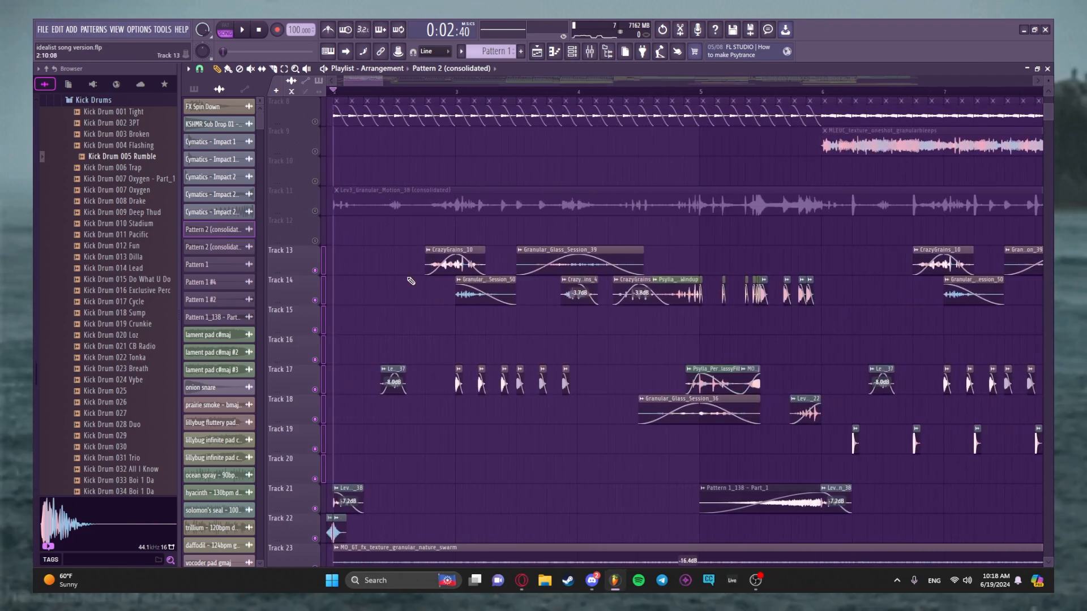
scroll(461, 374, down, 3)
scroll(461, 372, up, 1)
Step: Solo track 13 and play its CrazyGrains_10 and Granular_Glass_Session_39 clips, then stop
right_click(316, 212)
key(space)
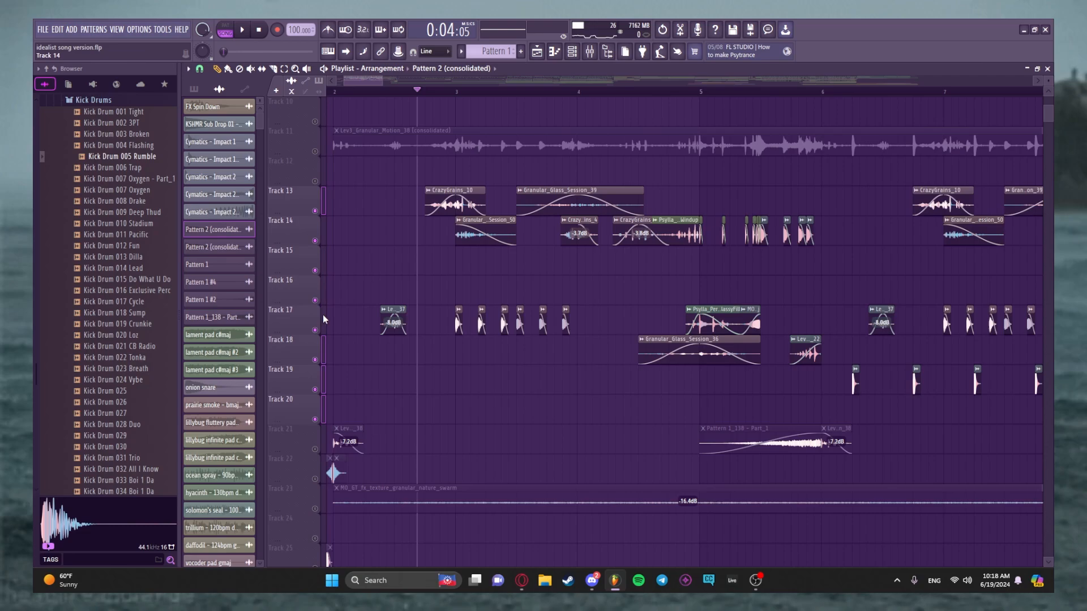
right_click(319, 208)
right_click(320, 207)
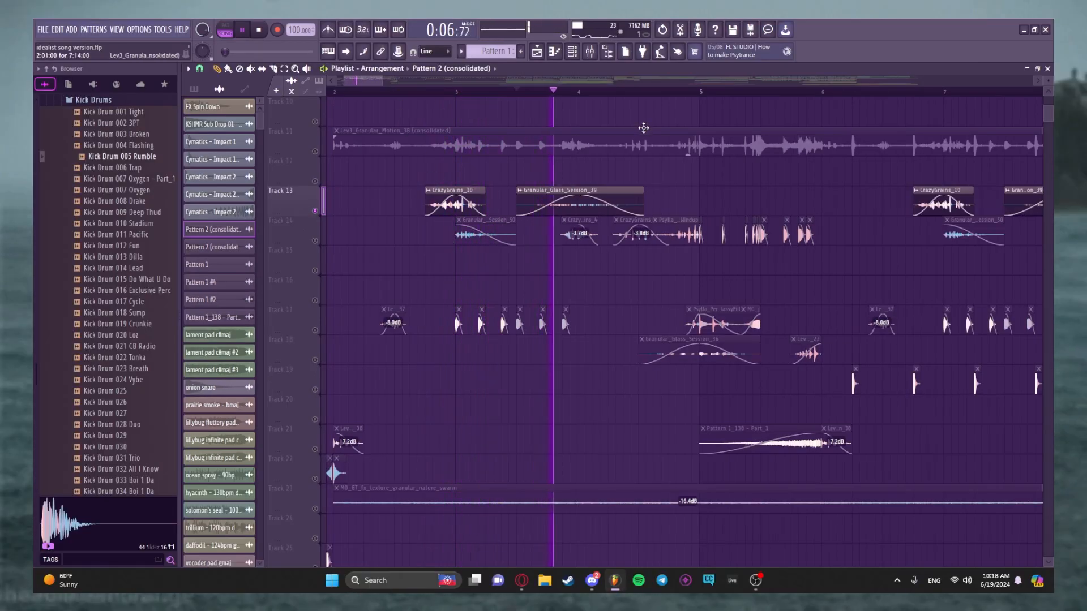
key(space)
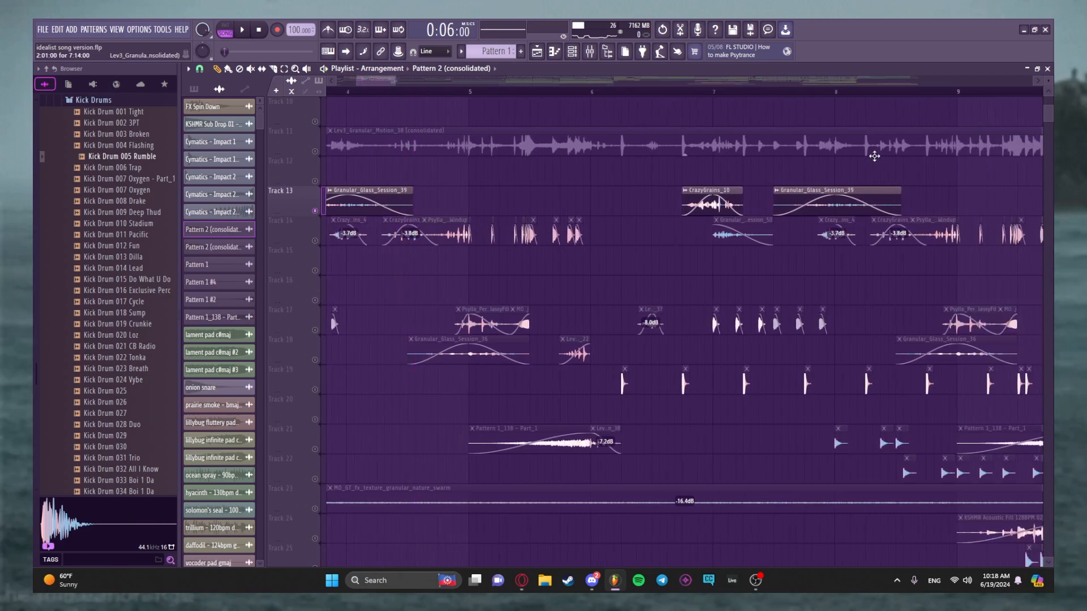
Step: Examine the Psylla percussion one-shots and neighbouring clips on soloed track 14 around bars 5 and 6
drag(379, 76, 366, 94)
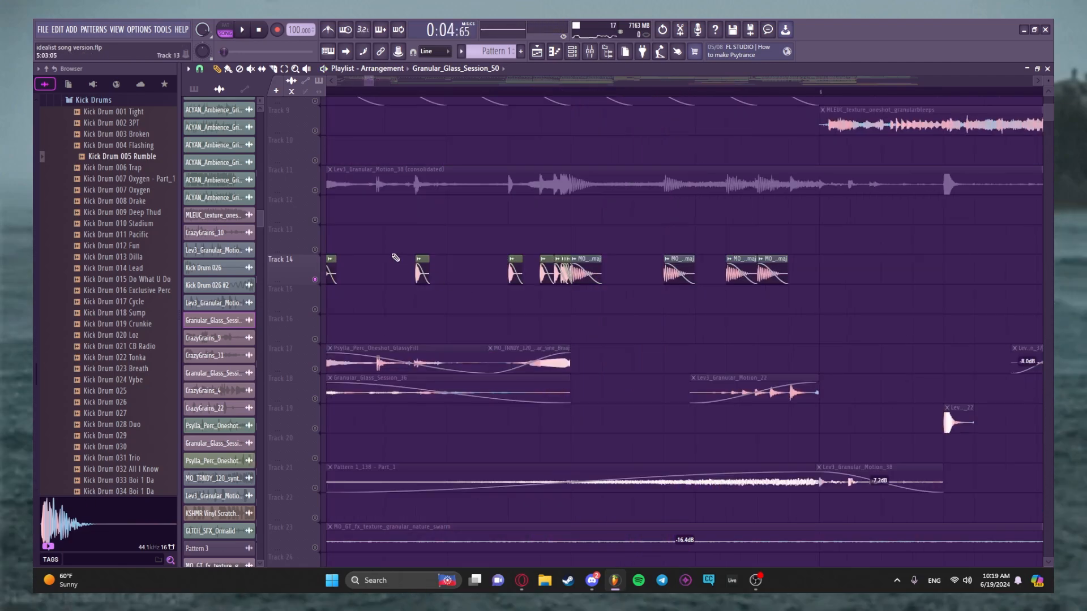
scroll(408, 249, down, 2)
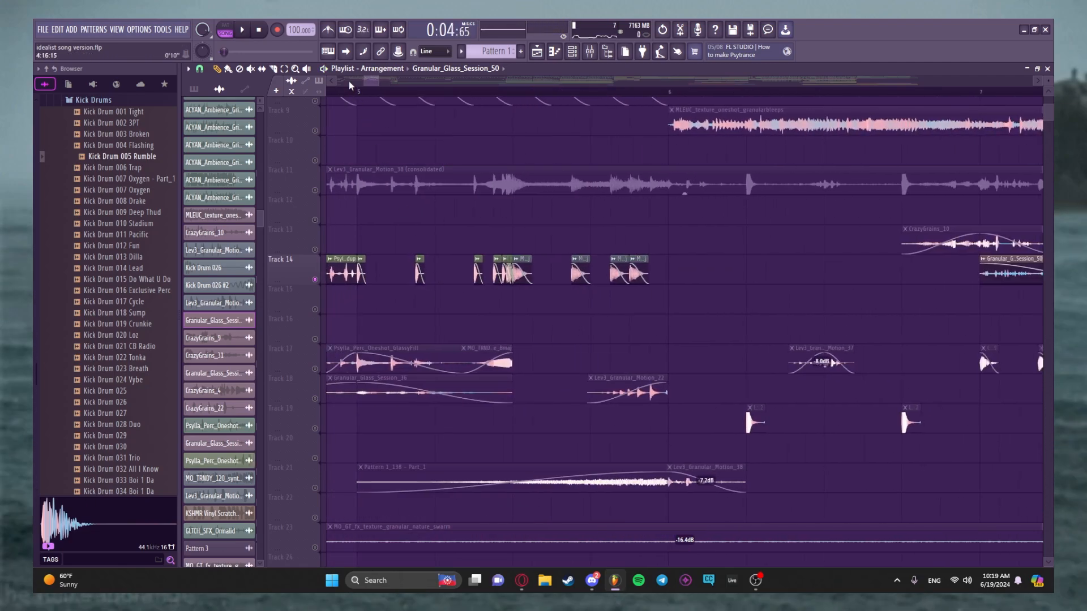
click(331, 81)
scroll(681, 257, up, 4)
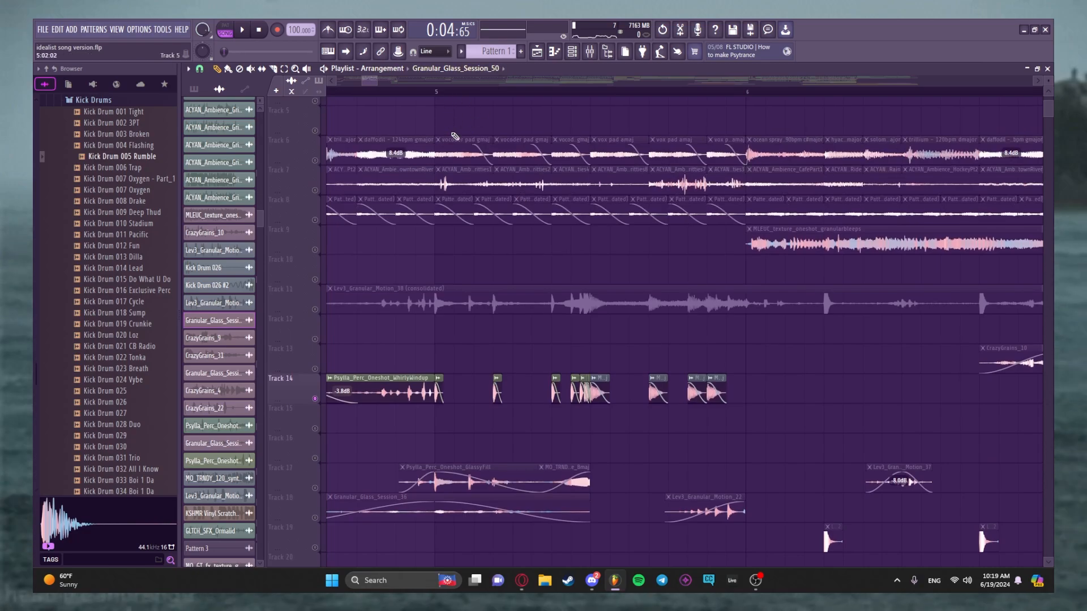
scroll(602, 374, down, 2)
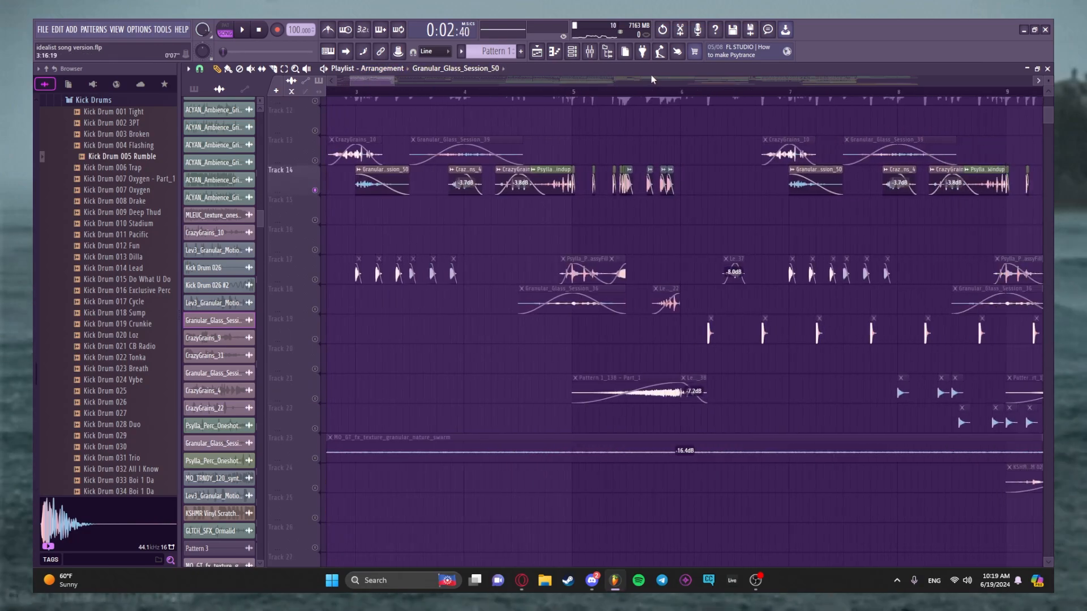
Step: Play soloed track 17 and stop, then view and close the audio clip settings of its Psylla_Perc_Oneshot_GlassyFill sample
scroll(653, 79, left, 12)
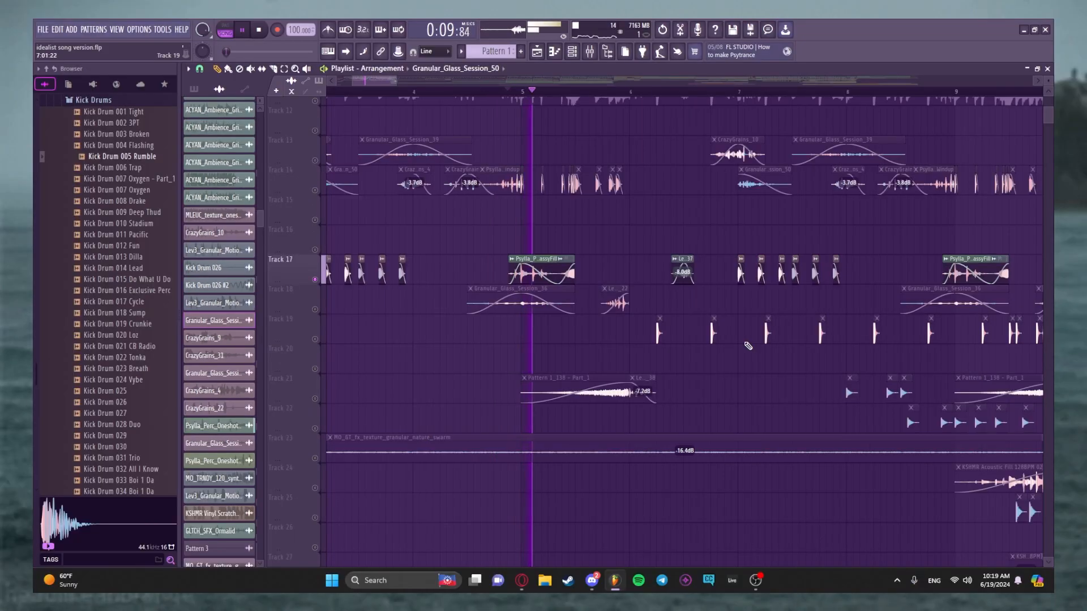
key(space)
double_click(525, 262)
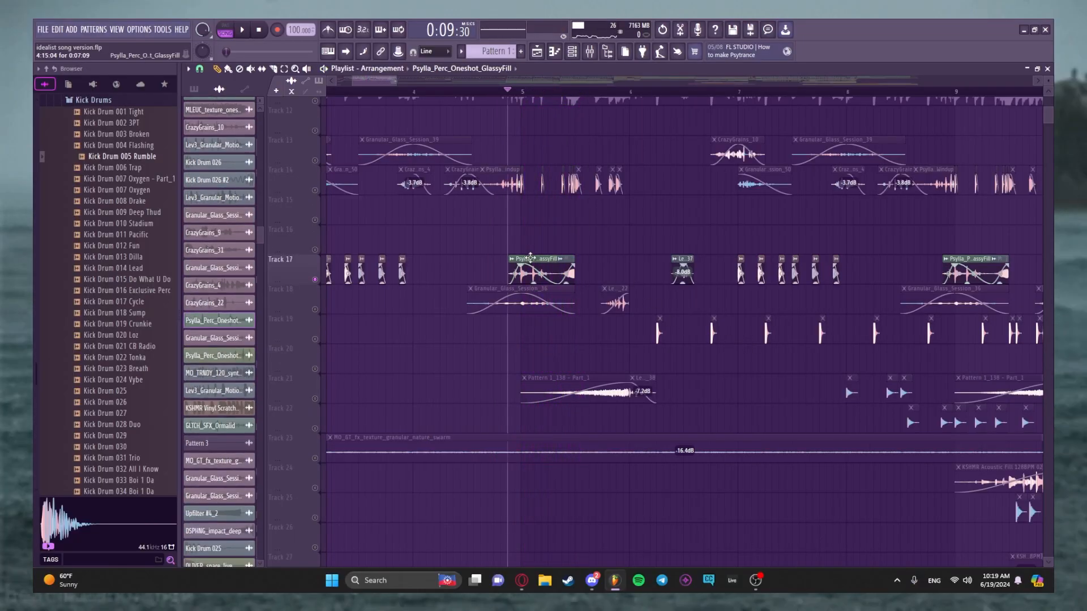
scroll(340, 306, down, 10)
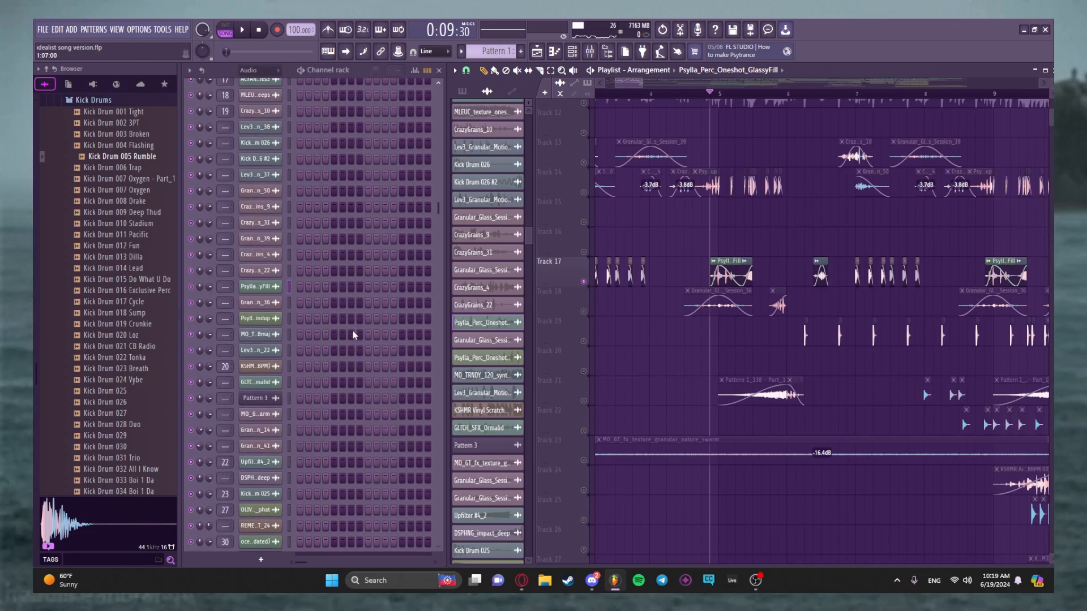
click(245, 320)
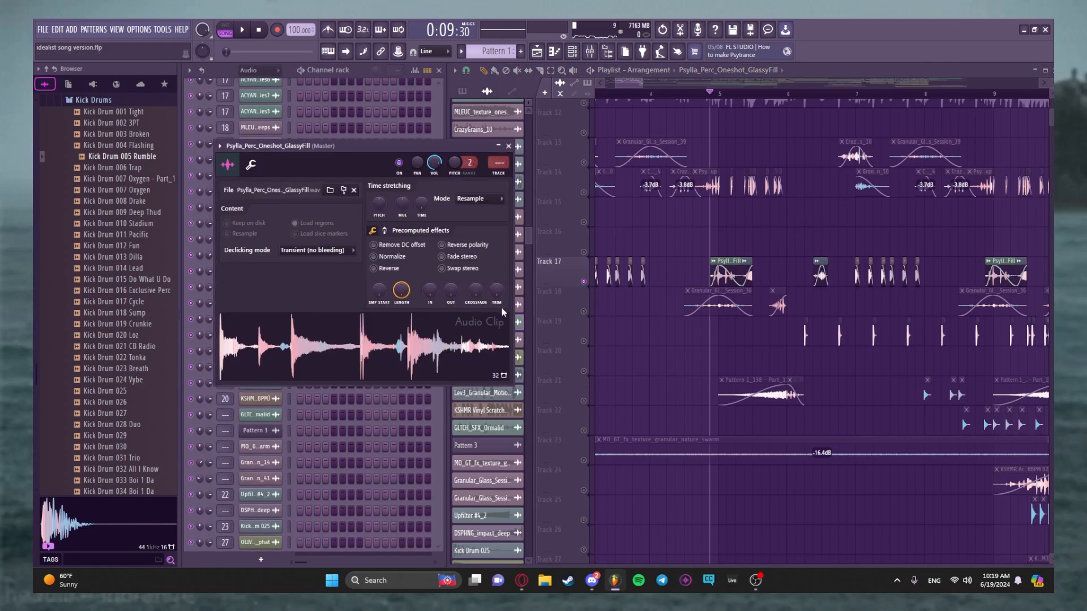
click(509, 146)
scroll(769, 298, up, 5)
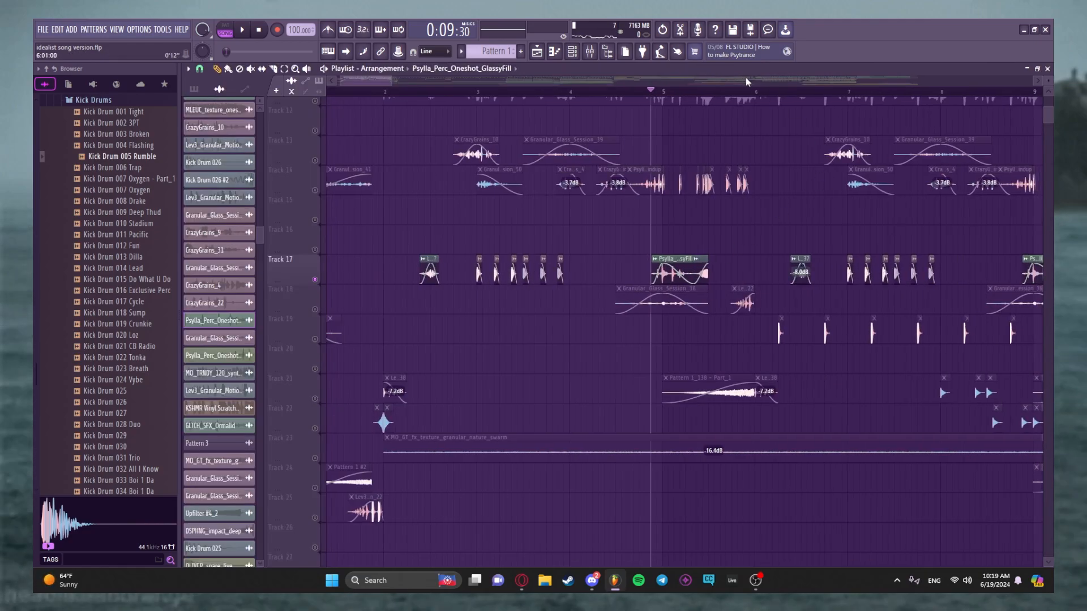
Step: Play soloed track 18 from its Granular_Glass_Session_36 clip, then play track 21 soloed
scroll(753, 82, down, 5)
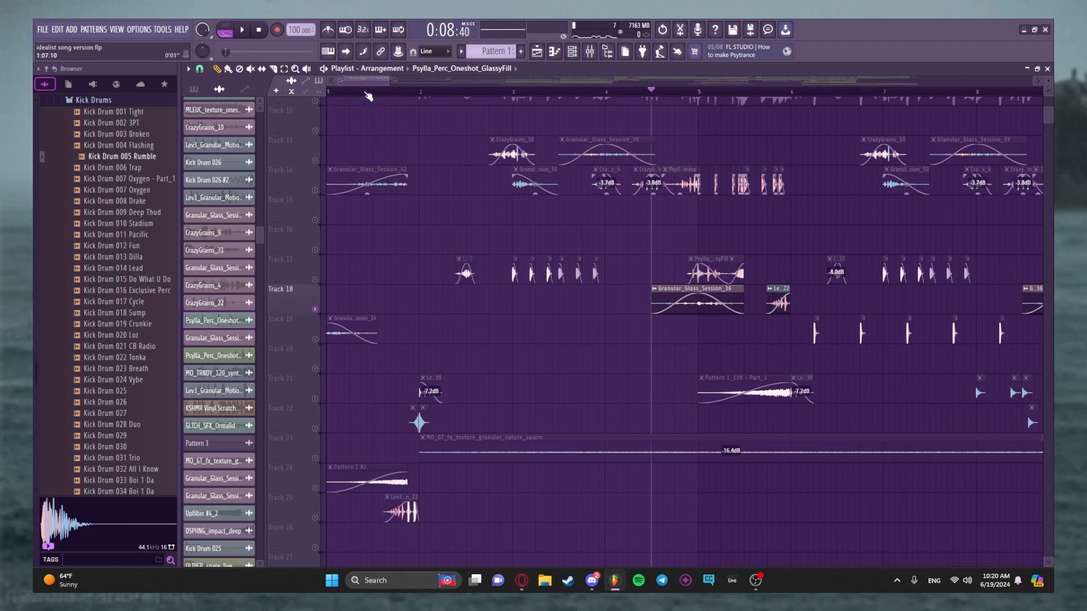
drag(374, 81, 385, 81)
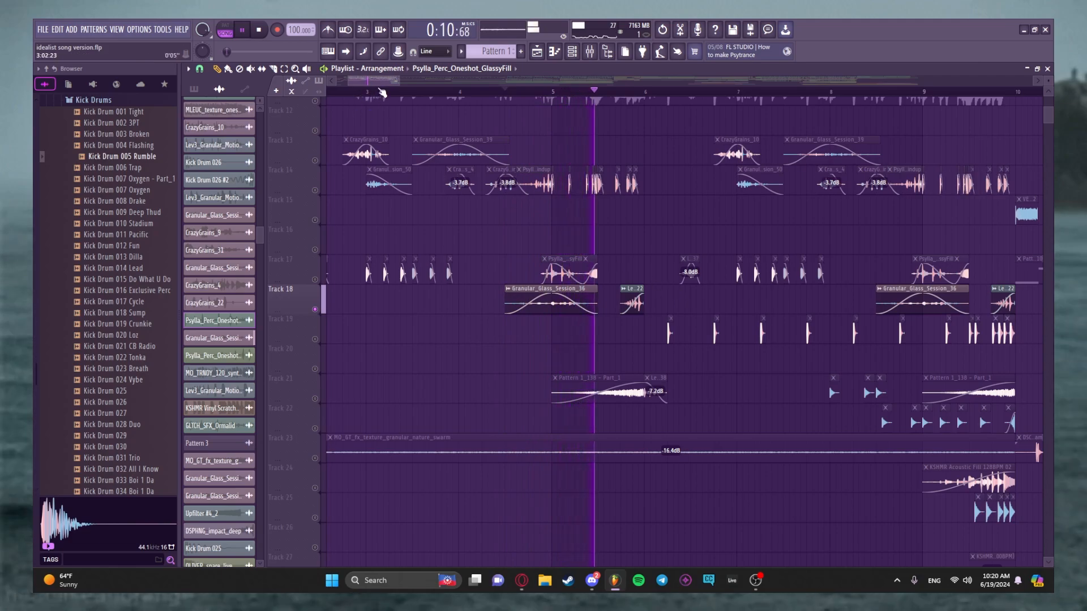
drag(380, 81, 392, 81)
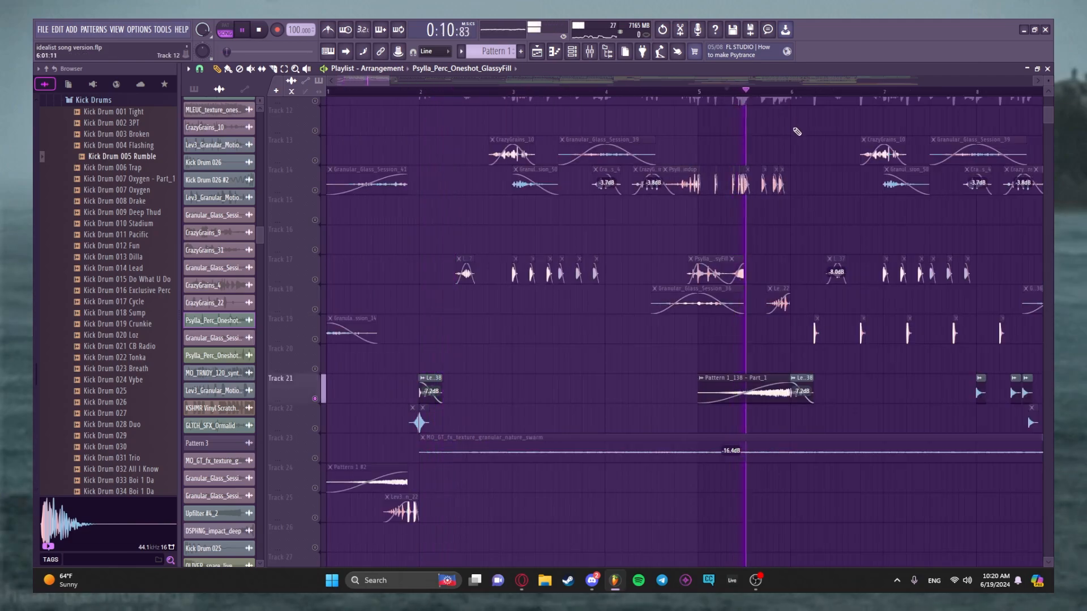
Step: Stop playback and select the Pattern 1_138 - Part_1 clip on track 21
key(space)
click(731, 388)
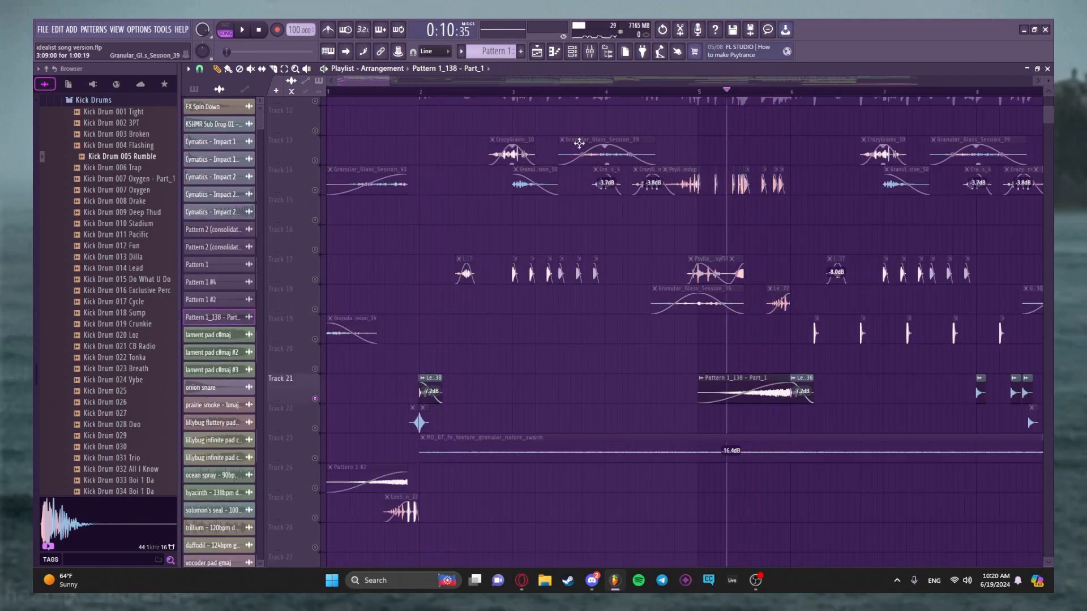
Step: Solo track 23 and play its MO_GT_fx_texture_granular_nature_swarm clip from bar 2, then stop
drag(388, 81, 406, 81)
scroll(556, 389, up, 3)
scroll(556, 390, down, 3)
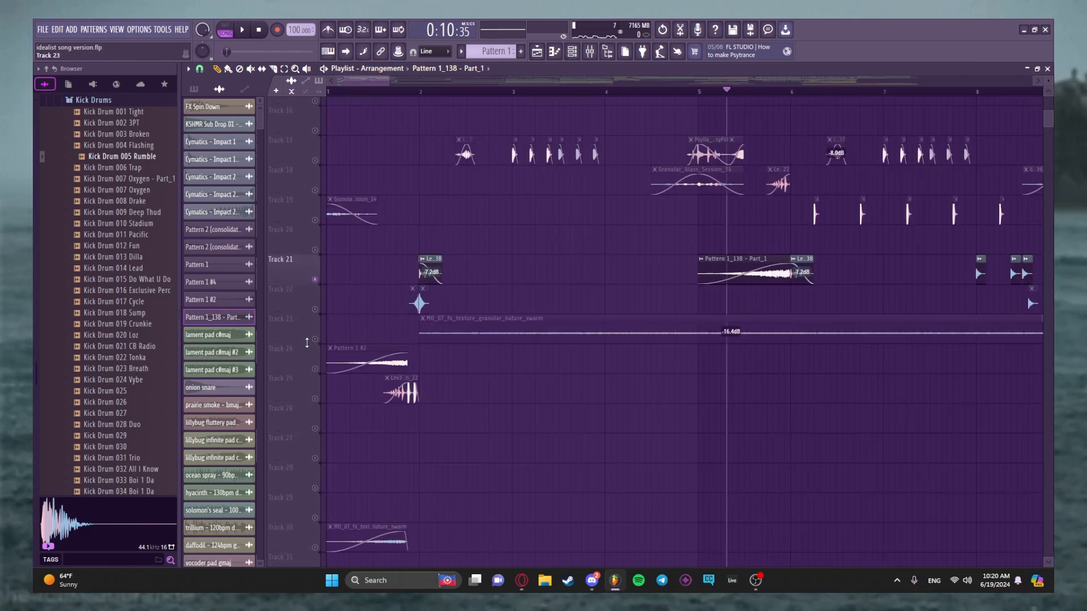
right_click(315, 339)
click(420, 91)
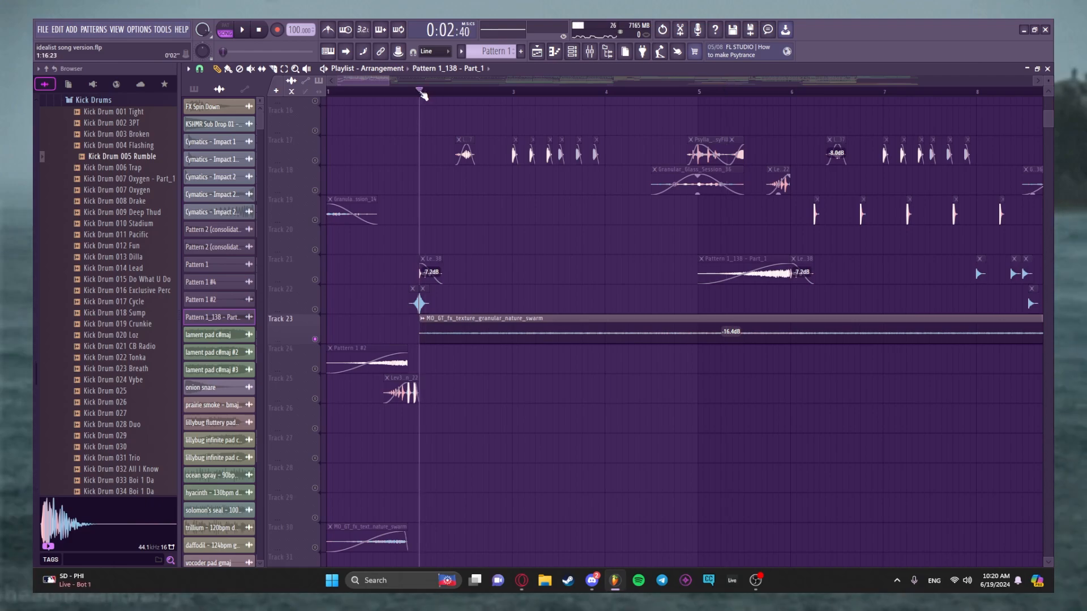
scroll(565, 278, up, 5)
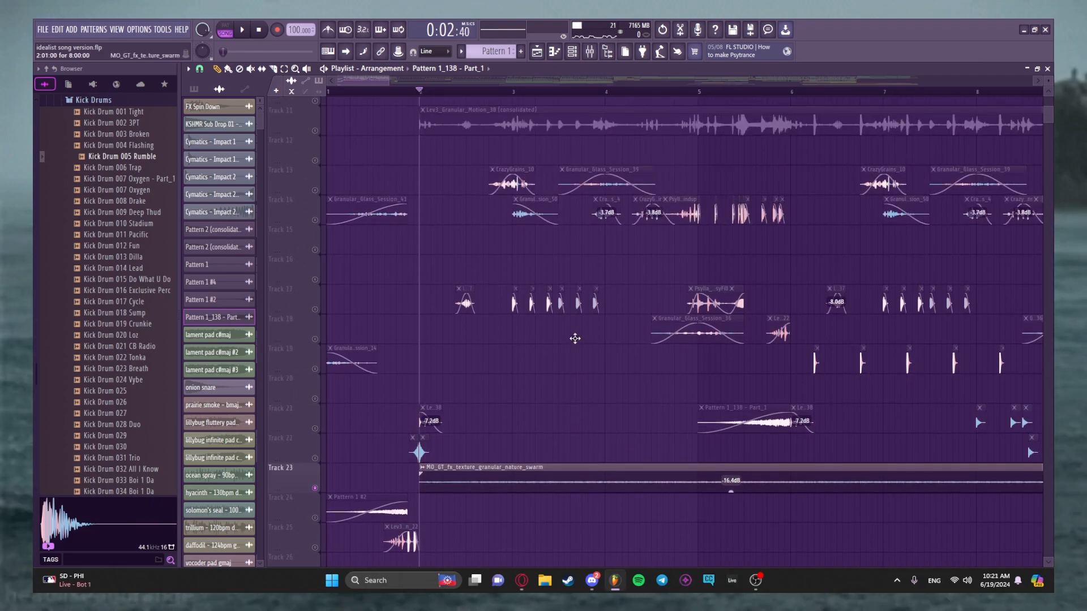
key(space)
key(space)
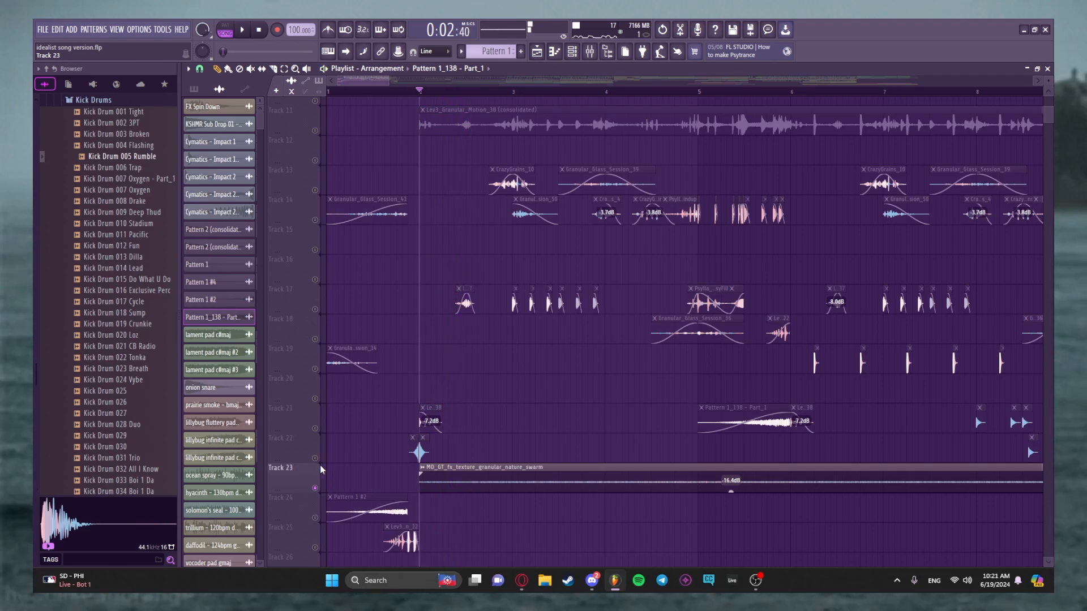
click(406, 81)
drag(377, 80, 381, 79)
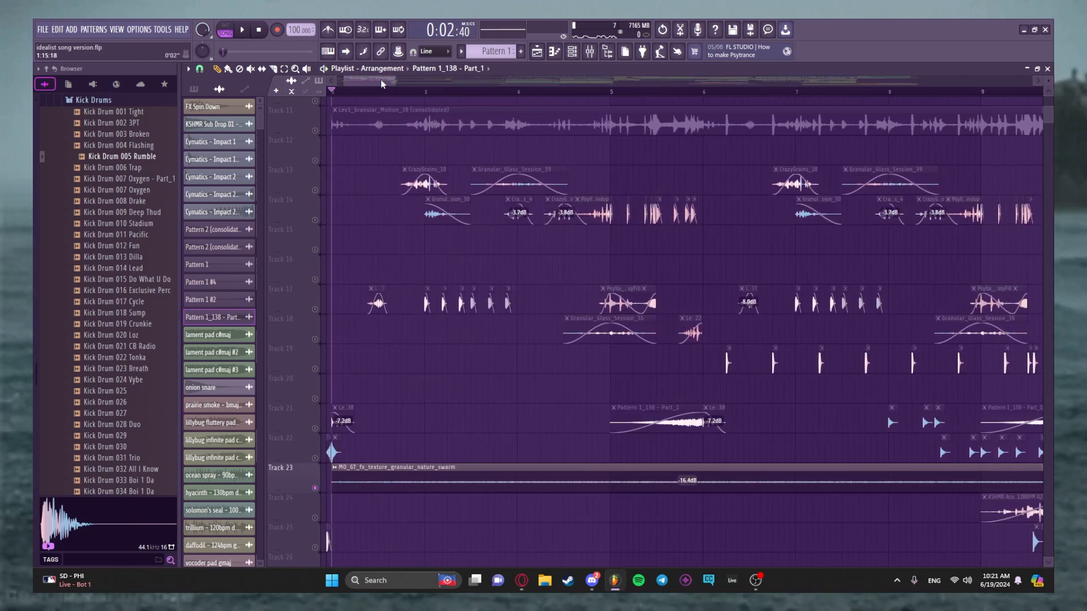
key(space)
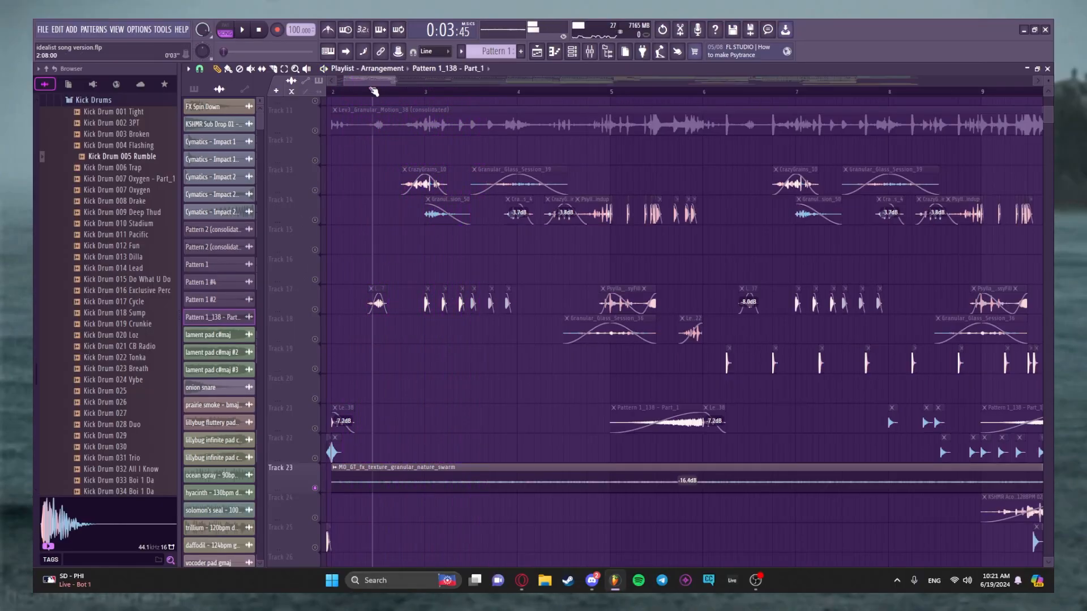
key(space)
Step: Save the idealist song version project
scroll(341, 170, up, 5)
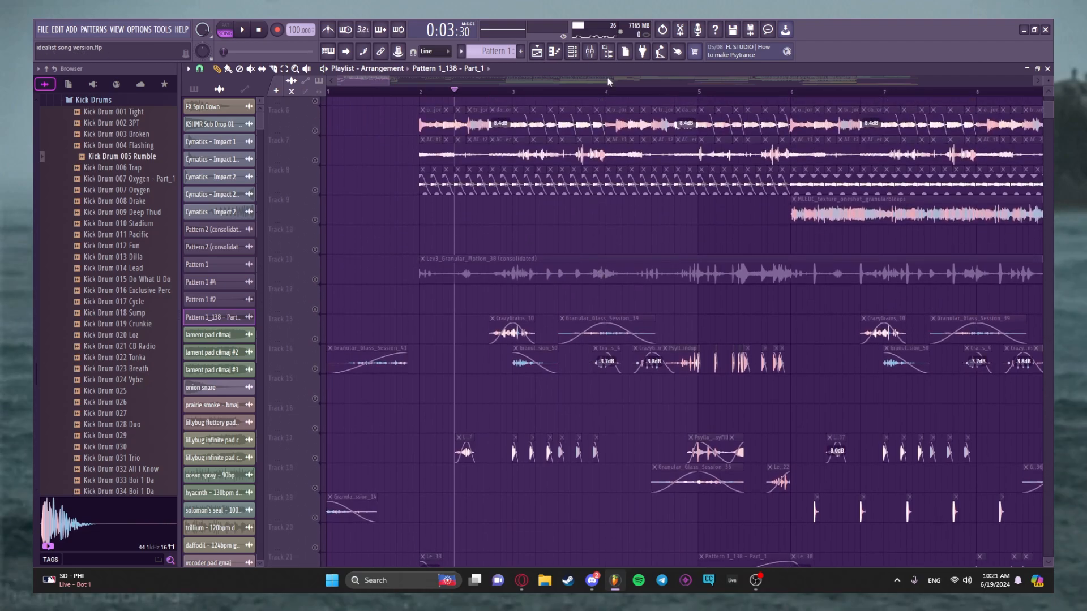
scroll(651, 81, right, 6)
scroll(650, 81, left, 5)
key(ctrl+s)
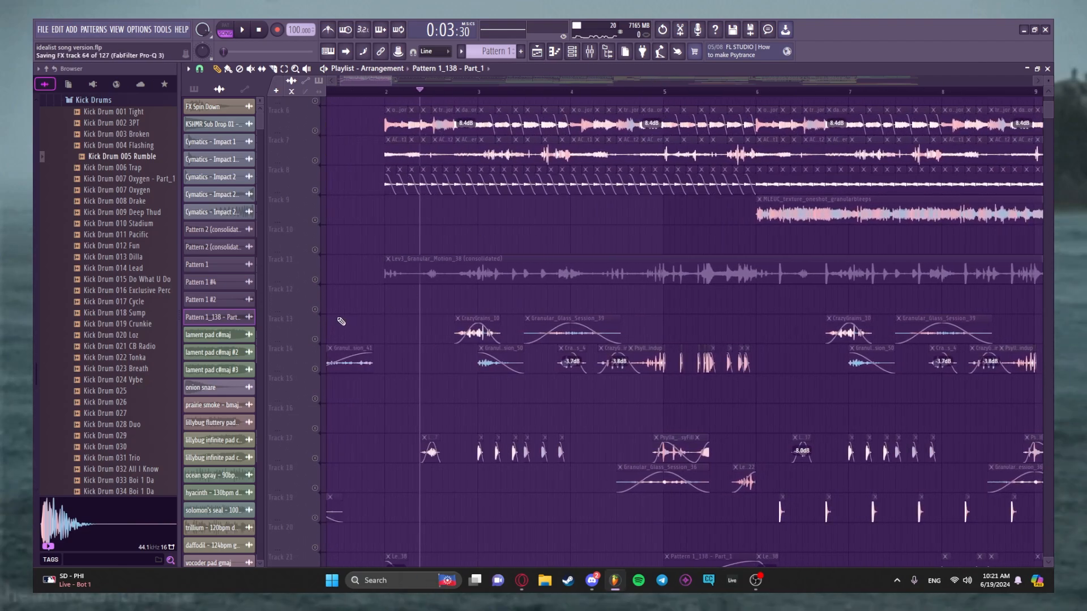
Step: Unmute tracks 12 through 23 and play them together from bar 2 until just before bar 10, then stop
drag(321, 306, 321, 427)
scroll(321, 427, down, 3)
click(393, 92)
key(space)
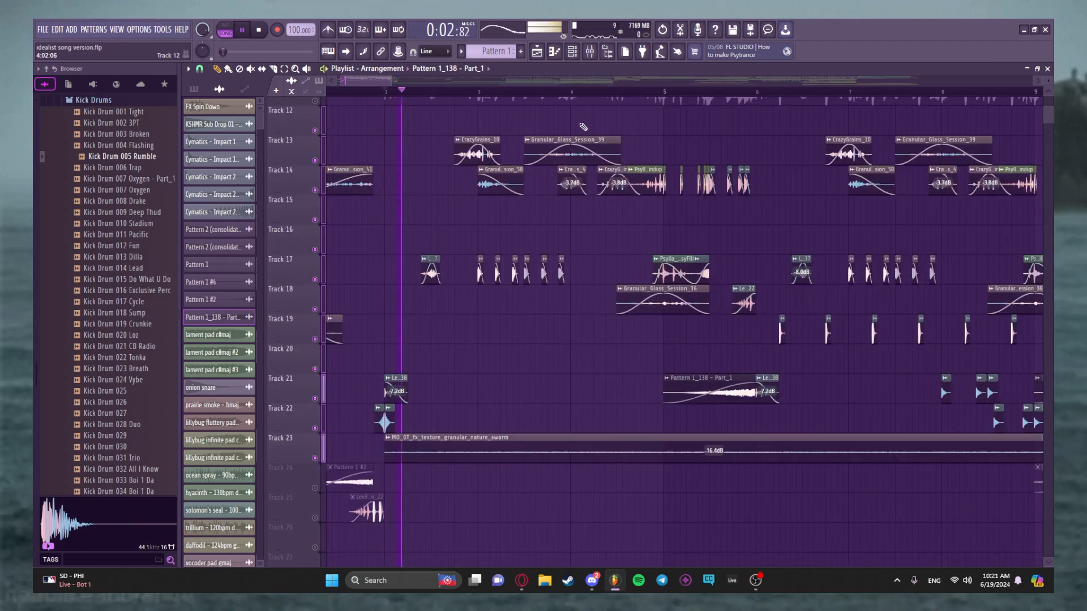
scroll(572, 374, up, 1)
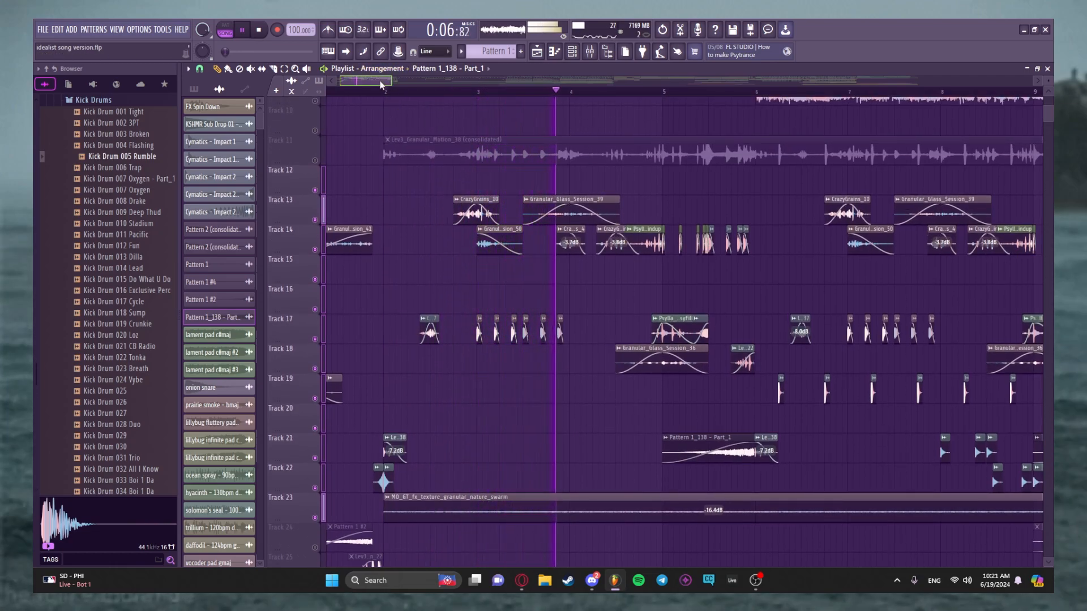
scroll(393, 80, right, 3)
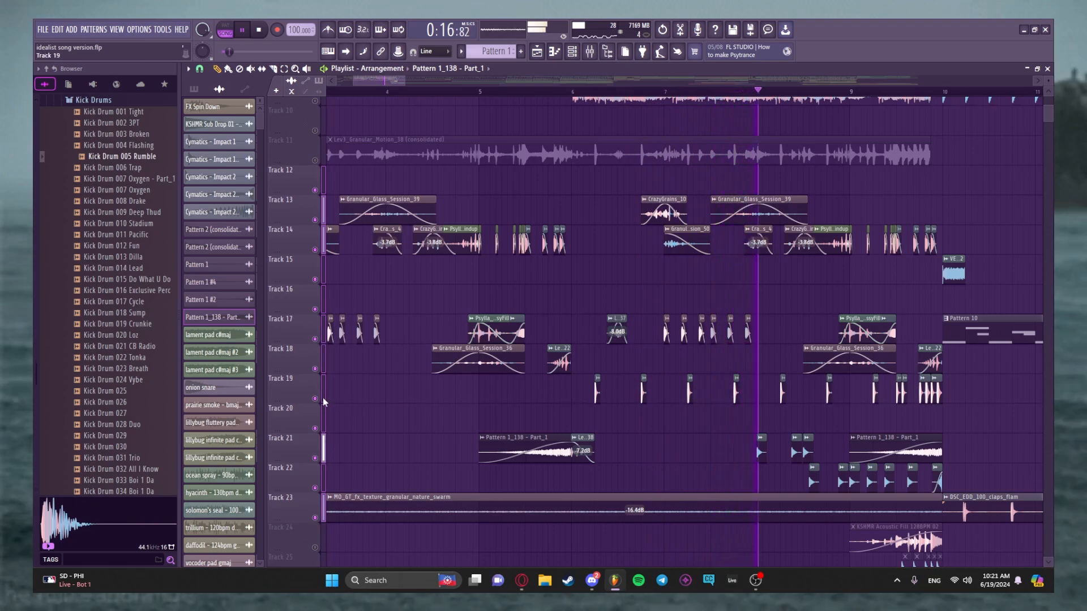
drag(393, 84, 419, 85)
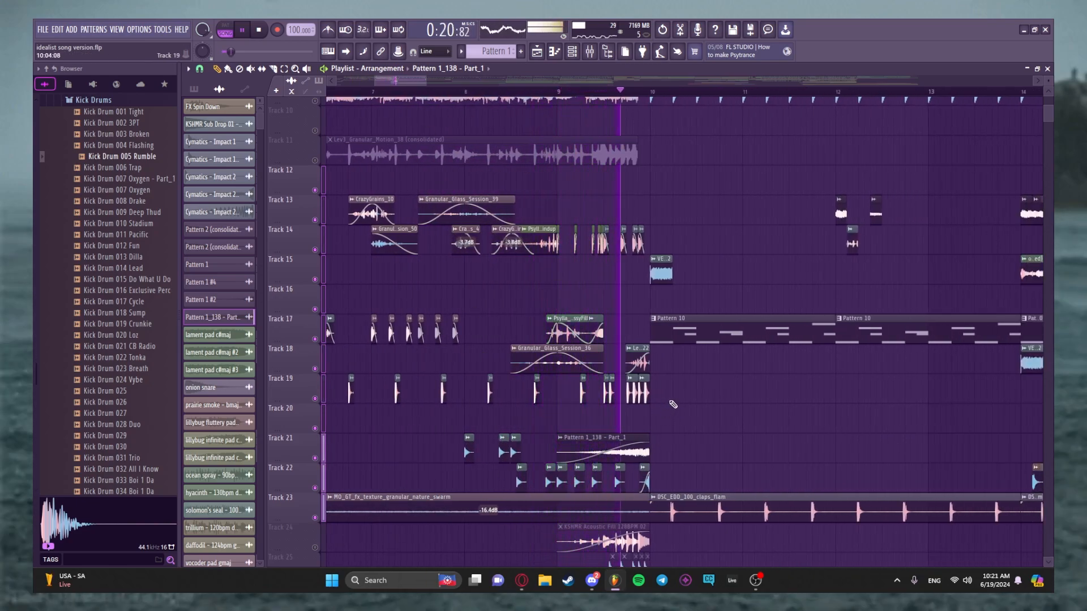
key(space)
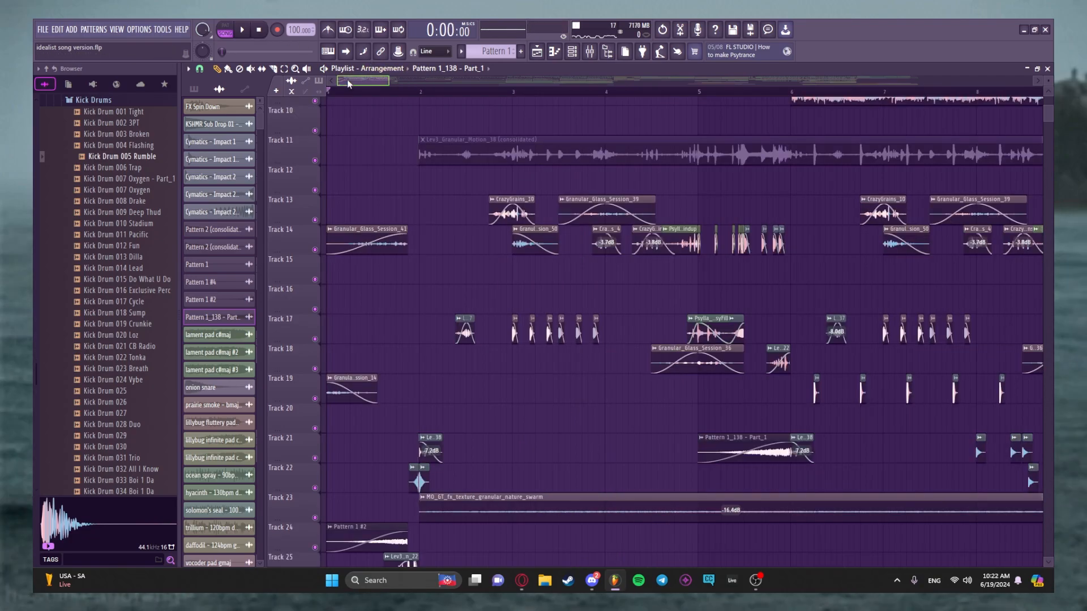
Step: Examine the layered clips in the opening section, then look closely at where tracks 2 to 11 enter at bar 2
scroll(411, 240, up, 3)
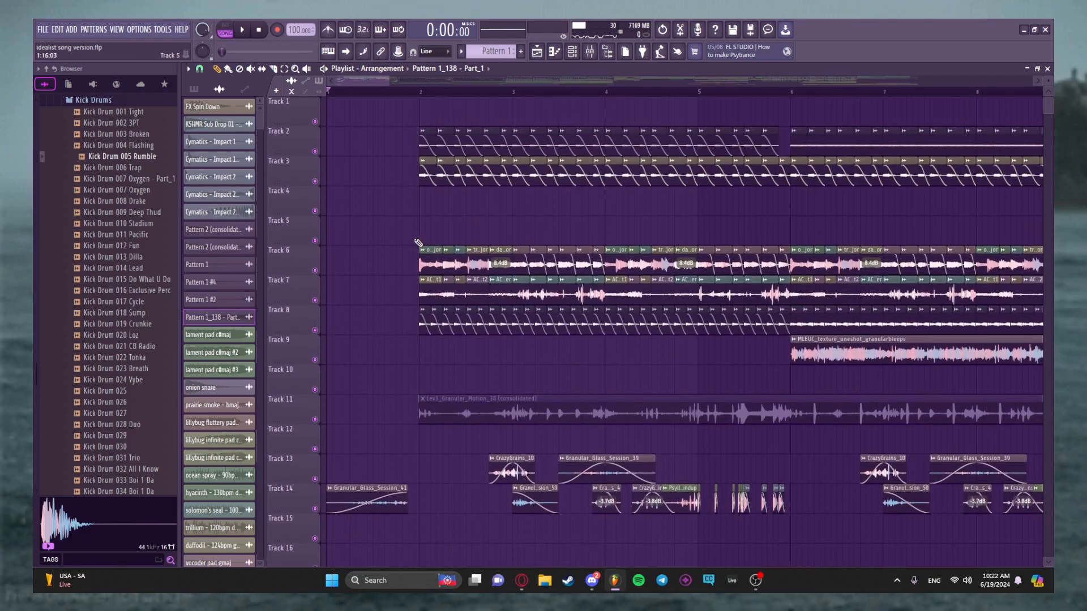
scroll(418, 242, down, 2)
drag(418, 83, 839, 115)
scroll(704, 369, down, 10)
scroll(702, 372, down, 3)
scroll(687, 384, up, 12)
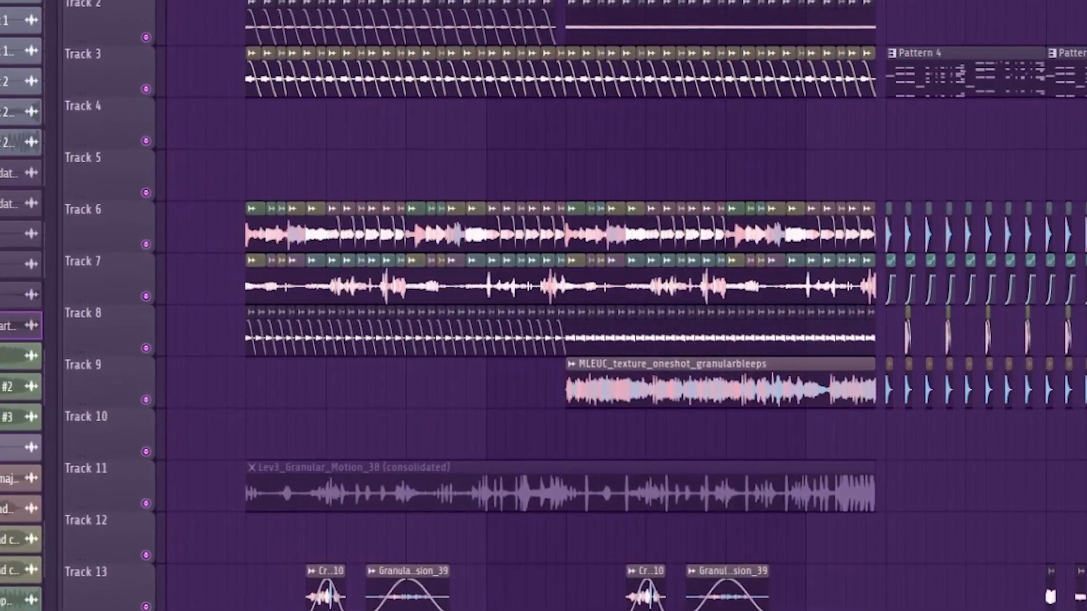
scroll(626, 306, up, 8)
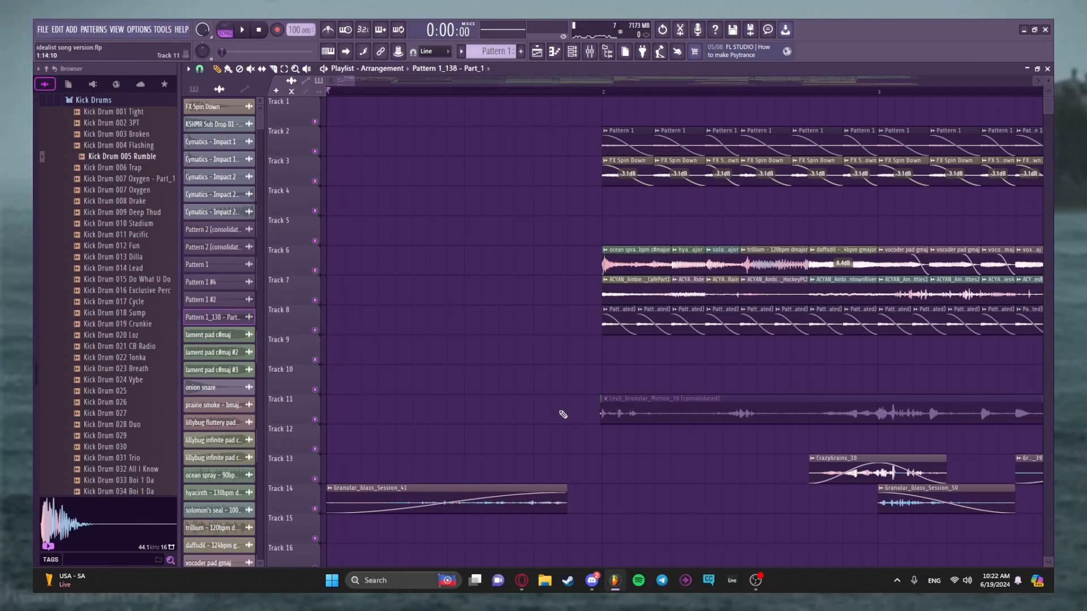
scroll(660, 456, up, 4)
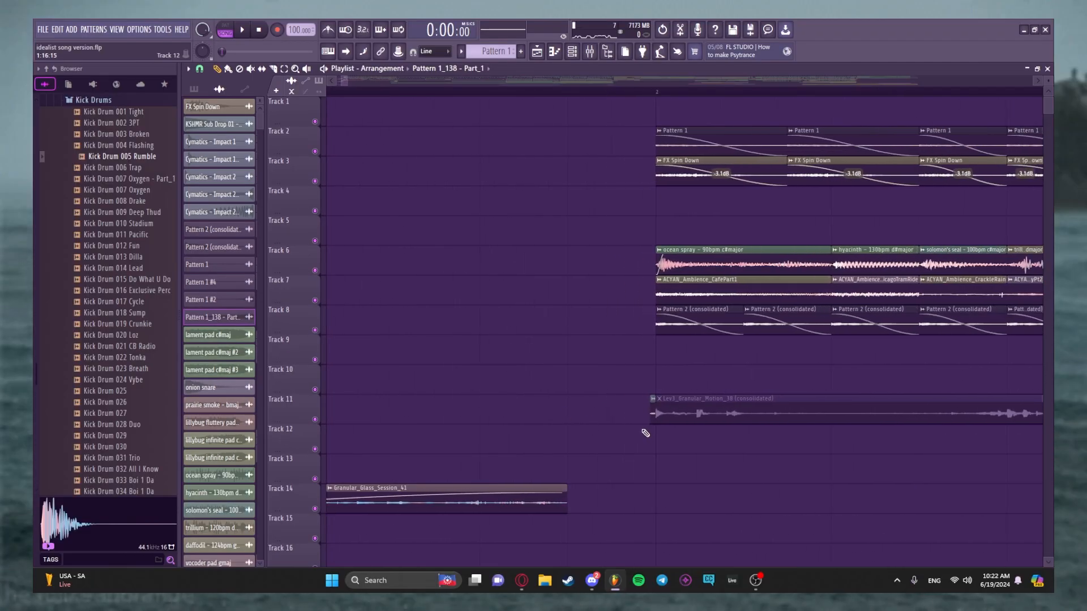